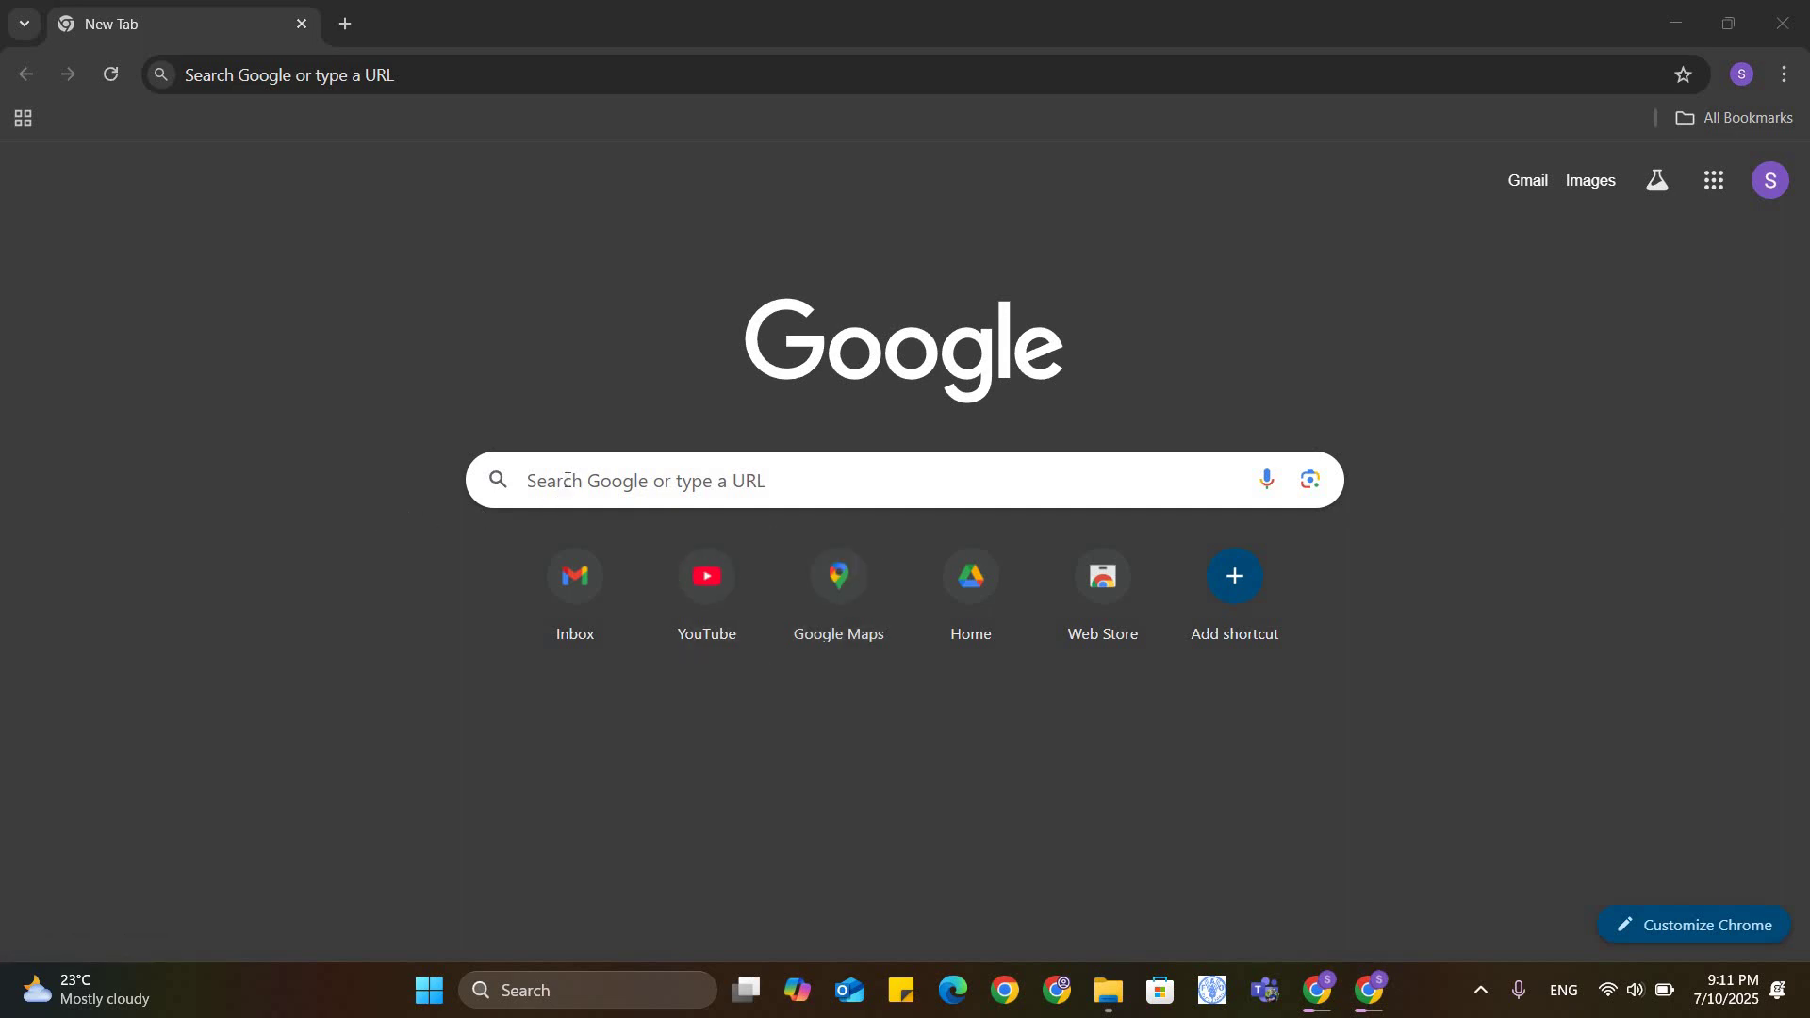
- Search Google for 'google earth engine' using the search box's autocomplete suggestion
left_click(568, 481)
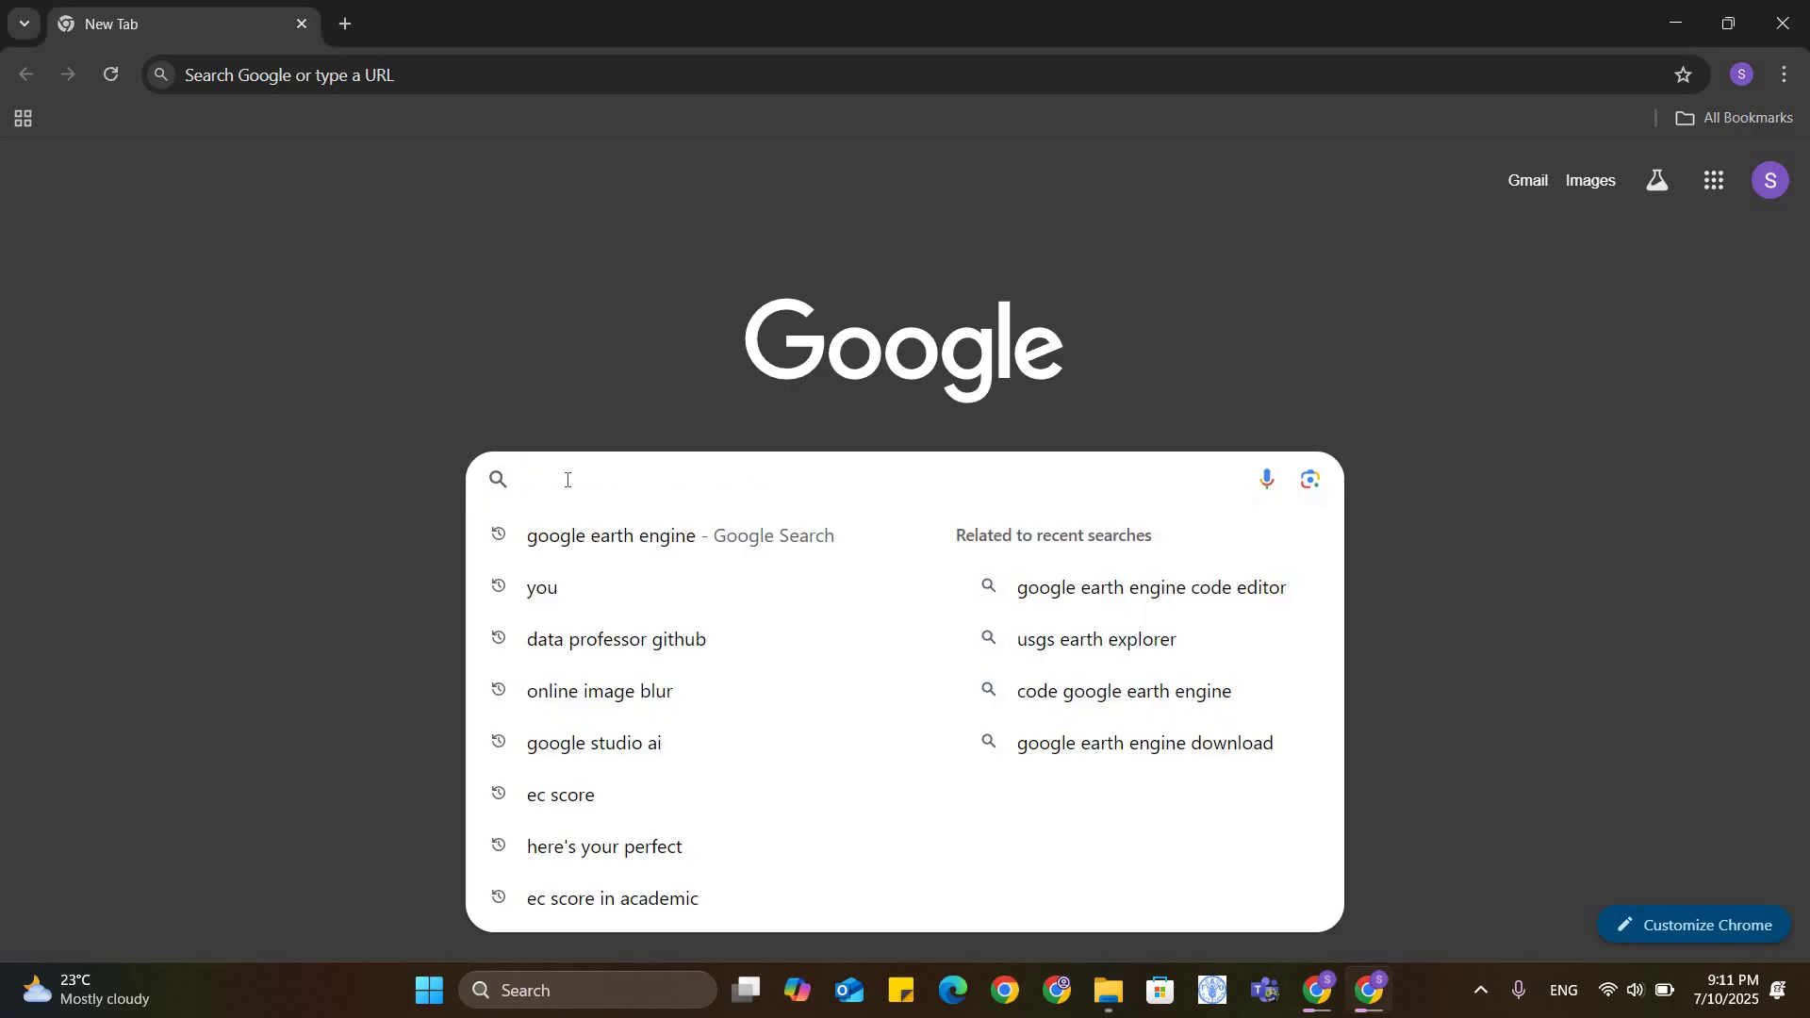
type("google earth engine")
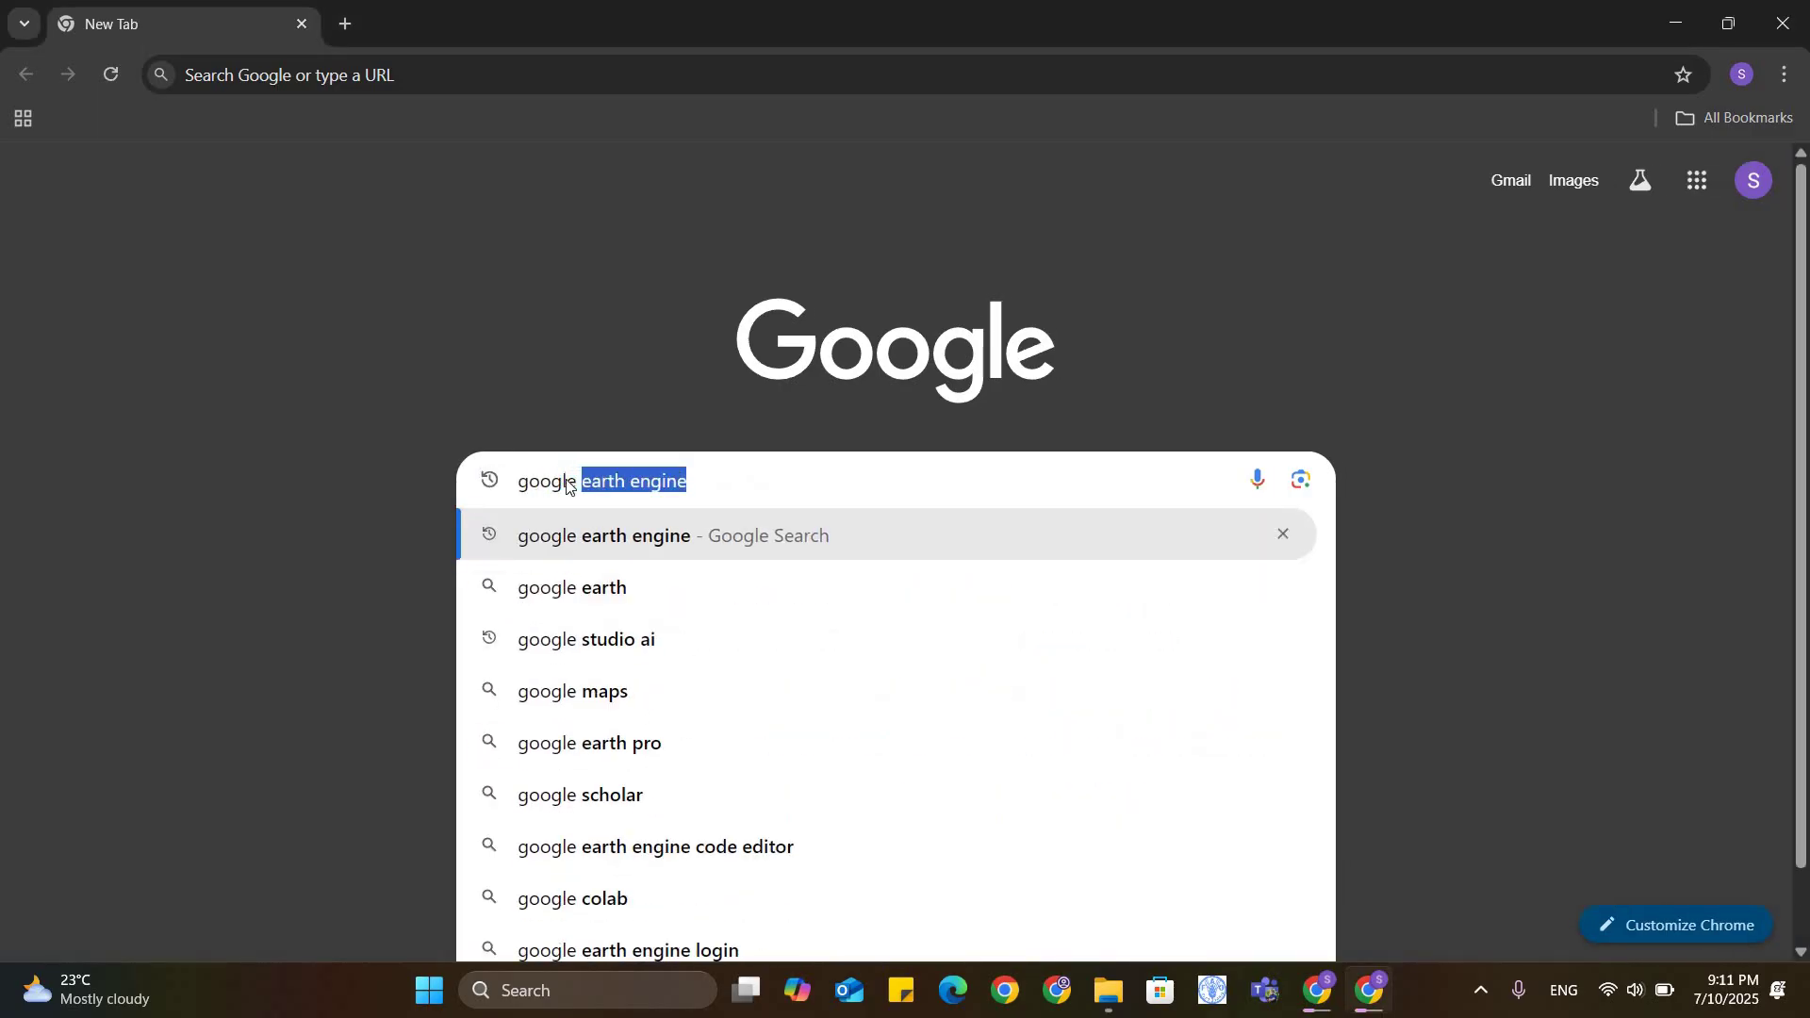
key("Return")
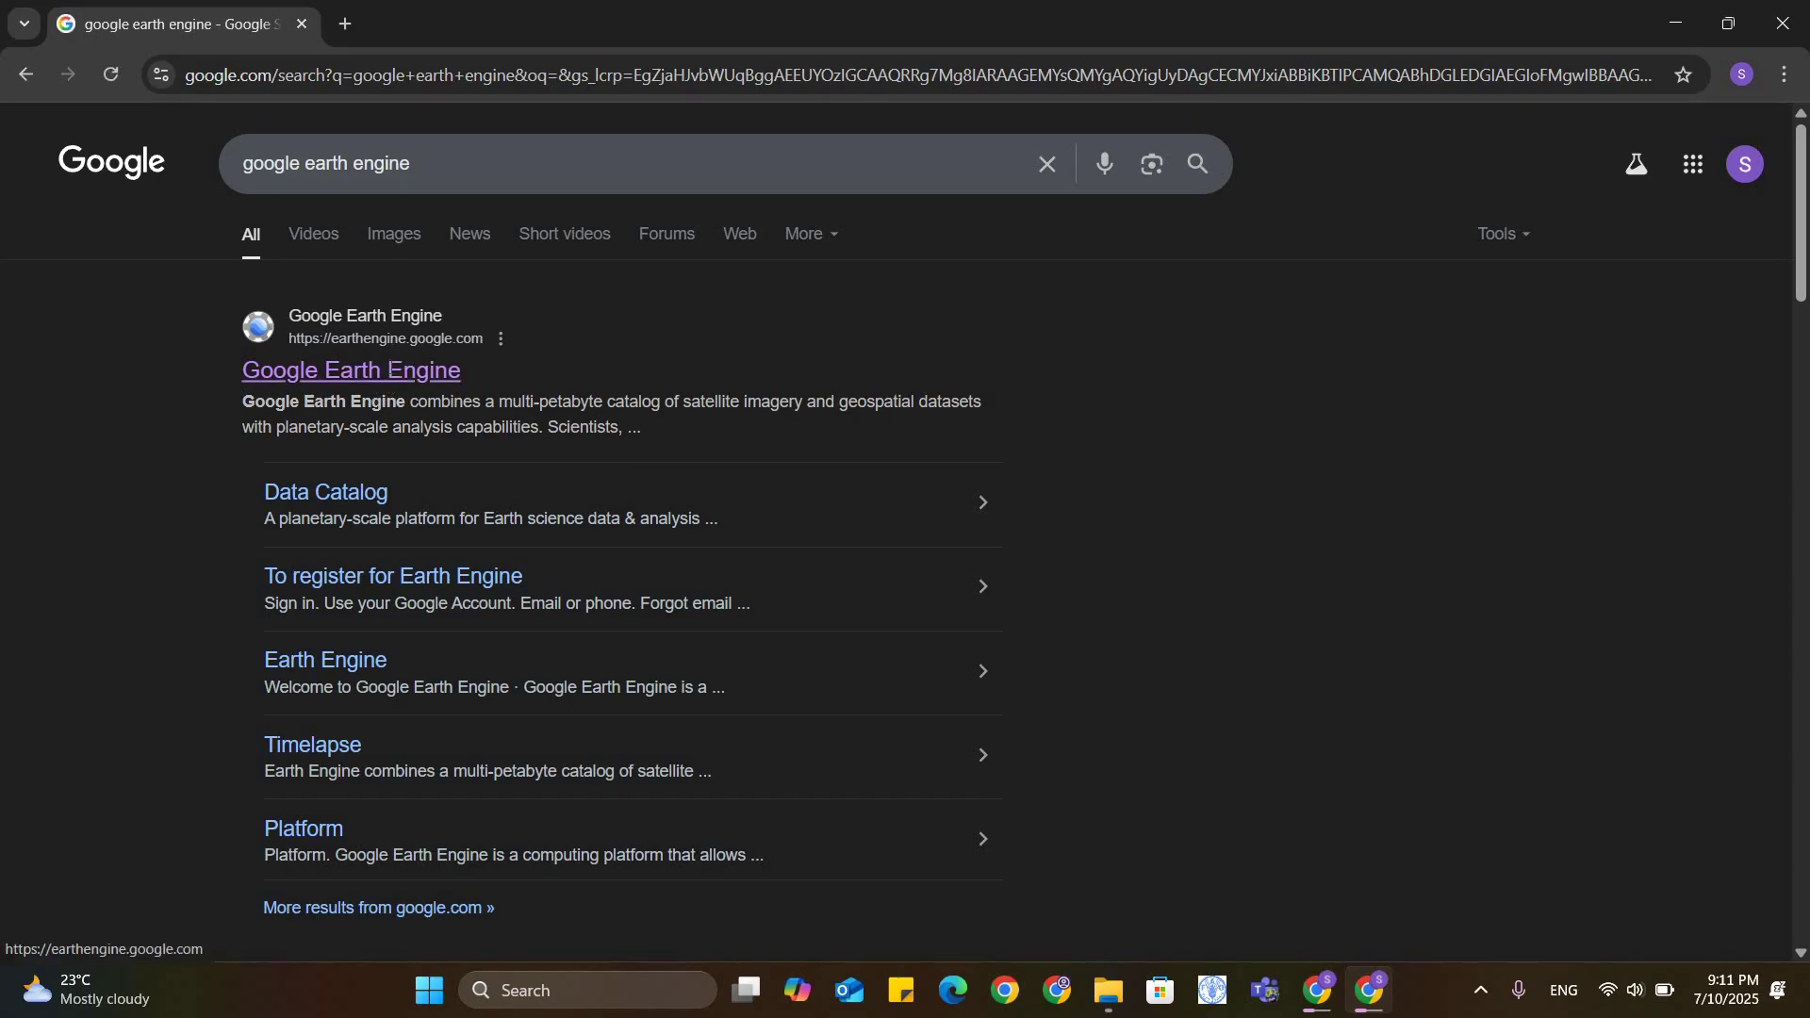
- Open the official Google Earth Engine site and go to Platform > Code Editor
left_click(390, 370)
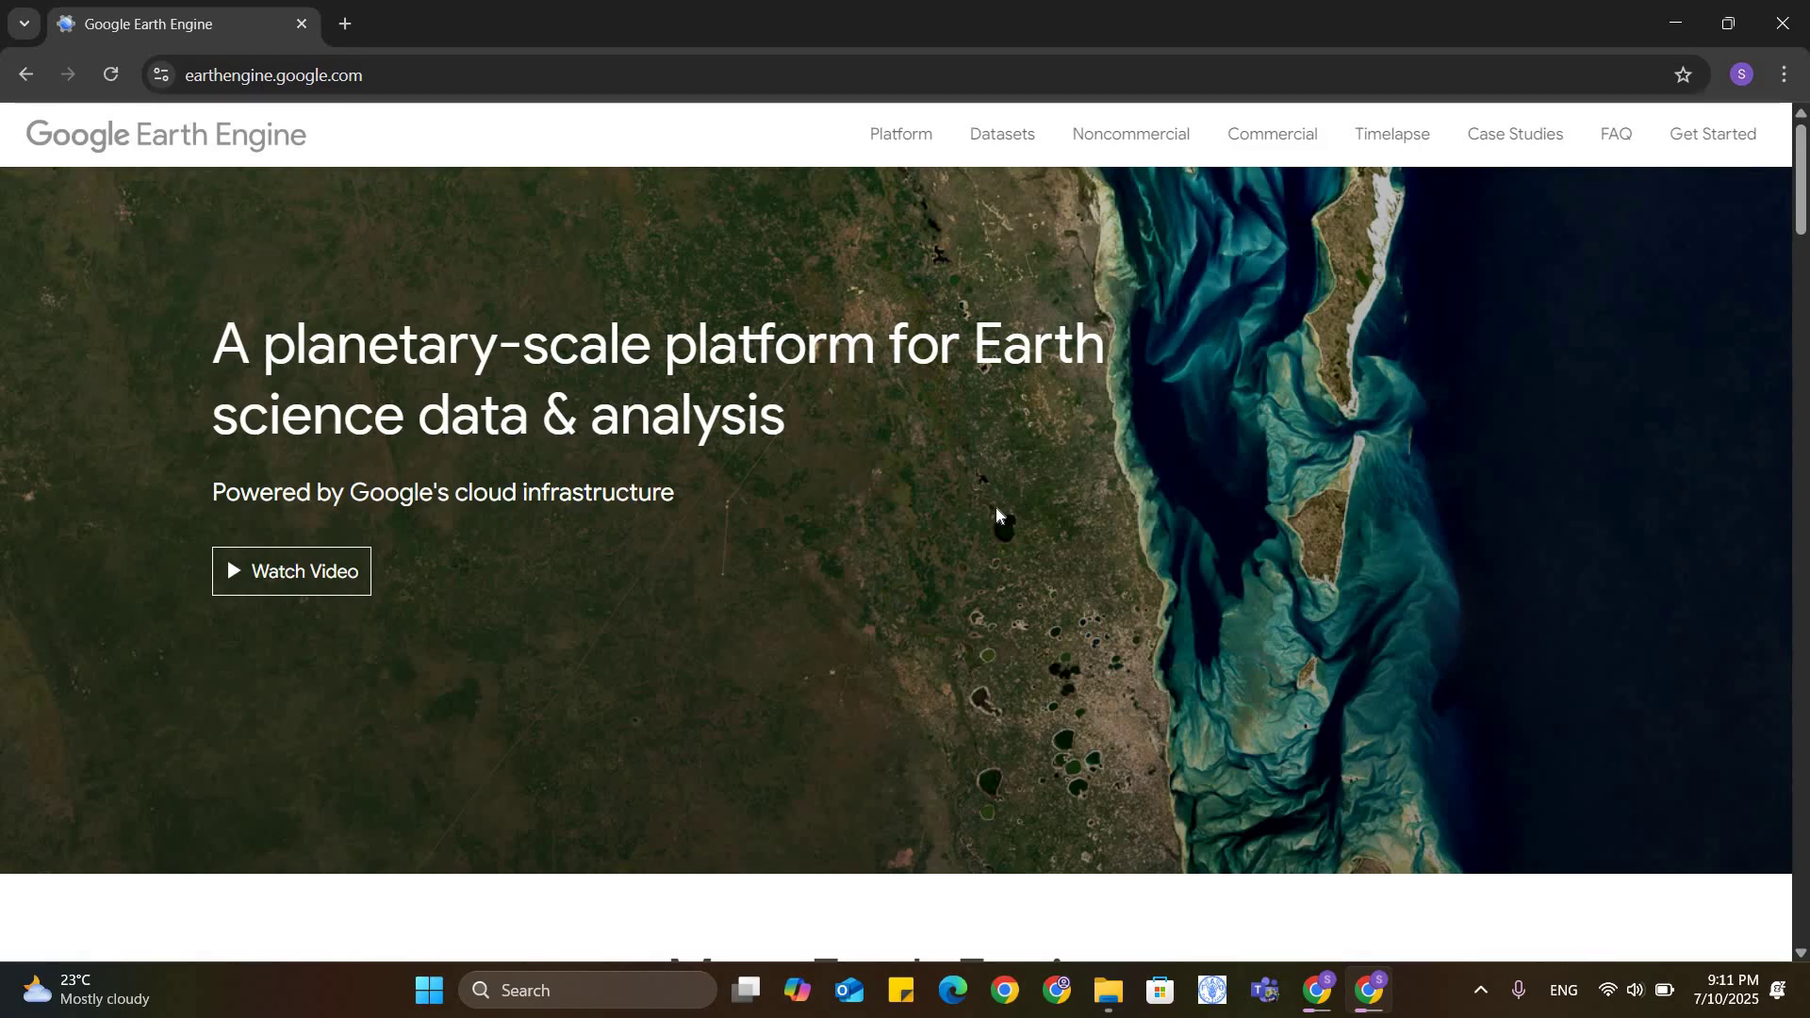
scroll(998, 506, "down", 12)
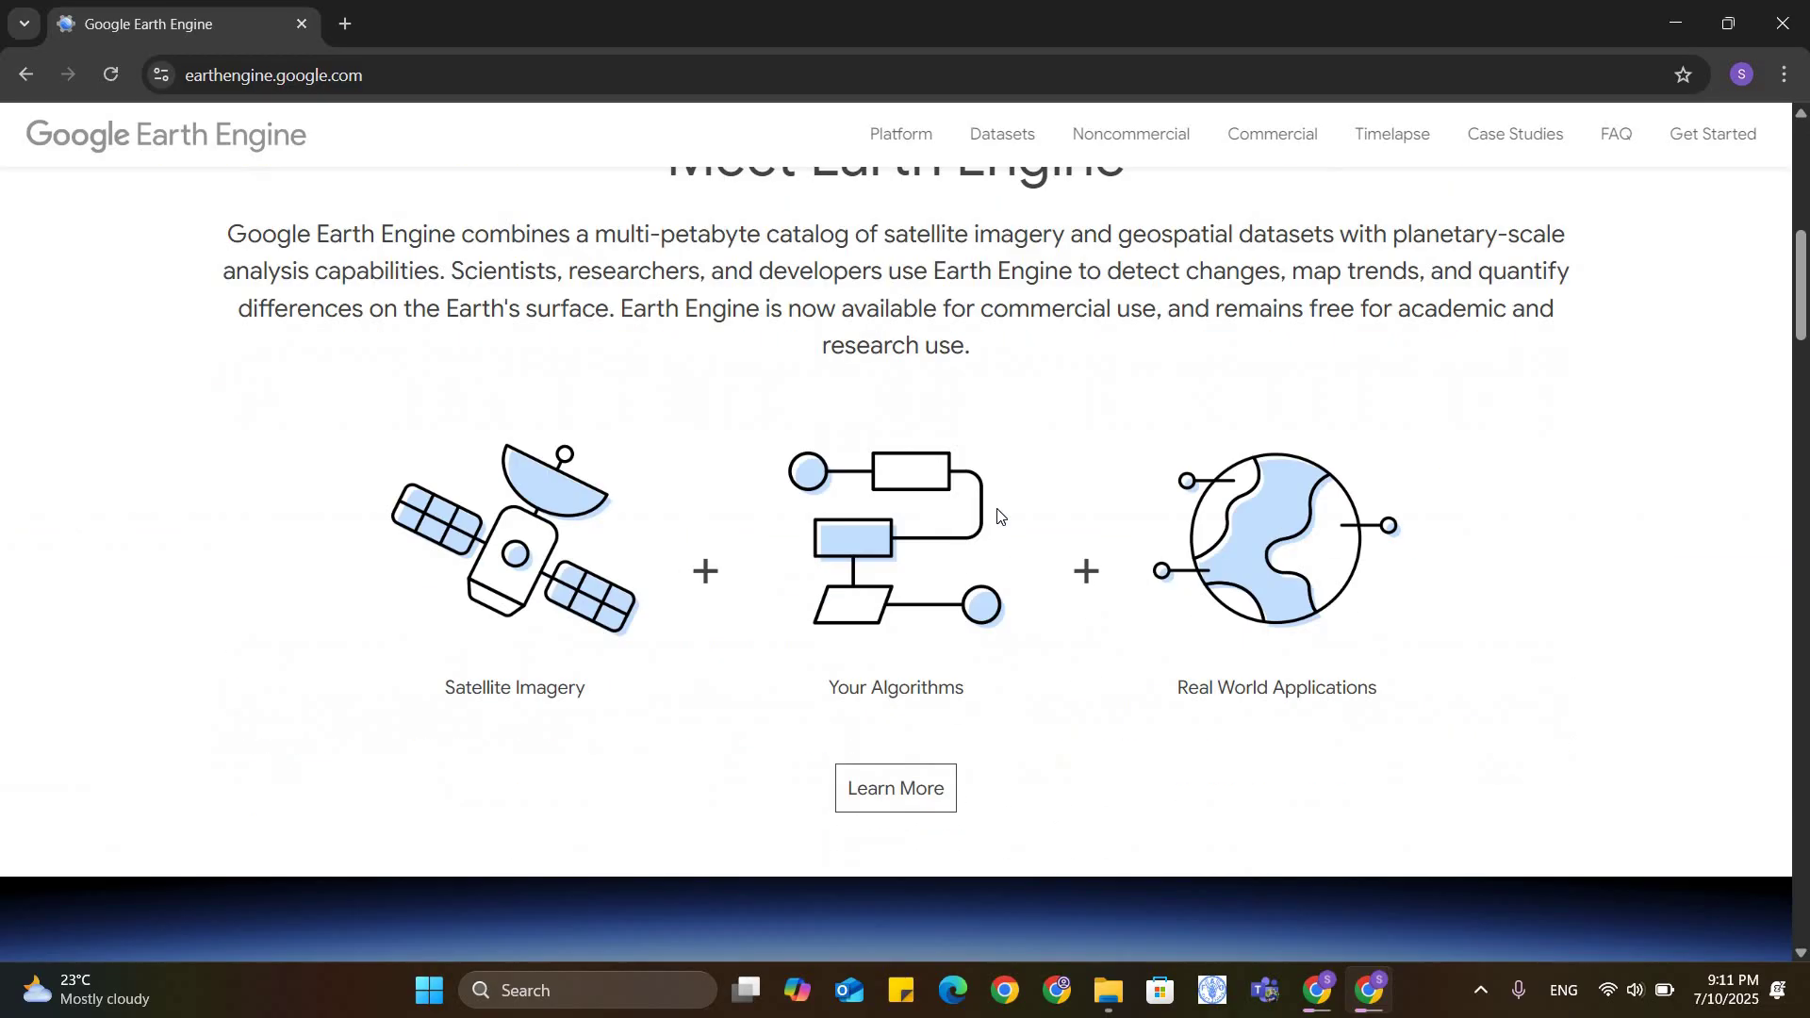
scroll(998, 507, "down", 5)
scroll(998, 509, "up", 15)
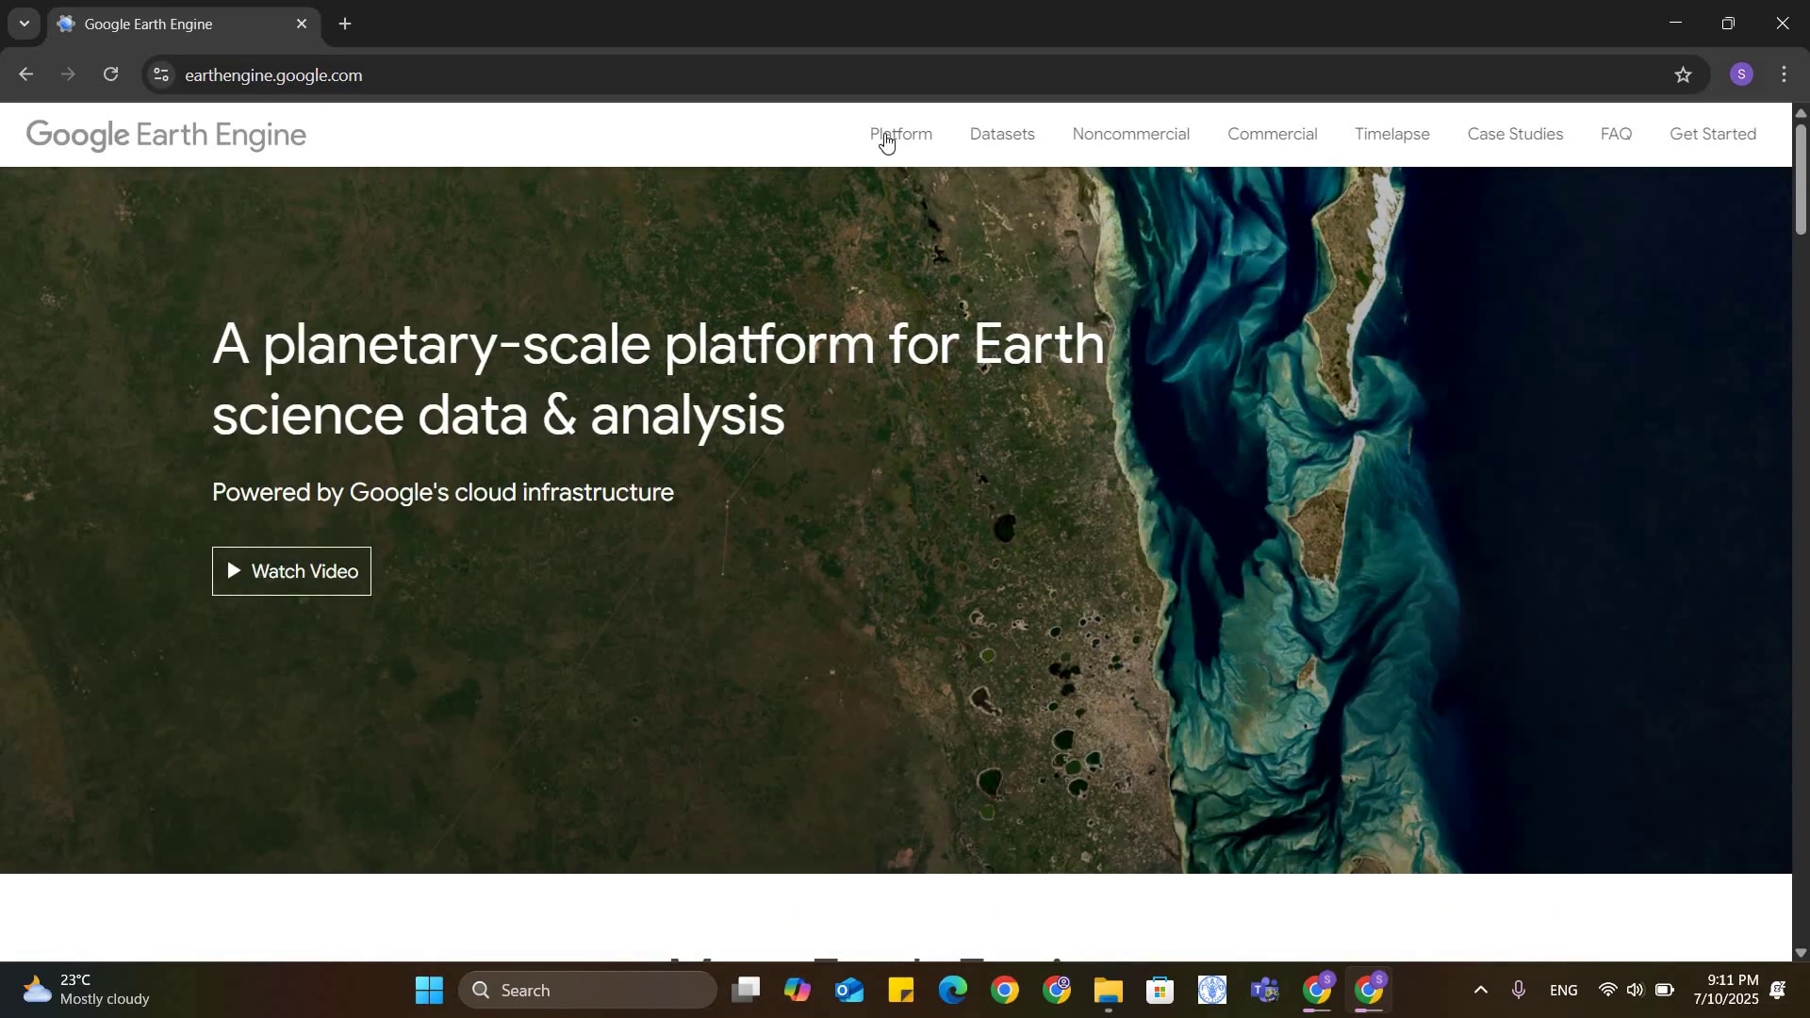
left_click(886, 138)
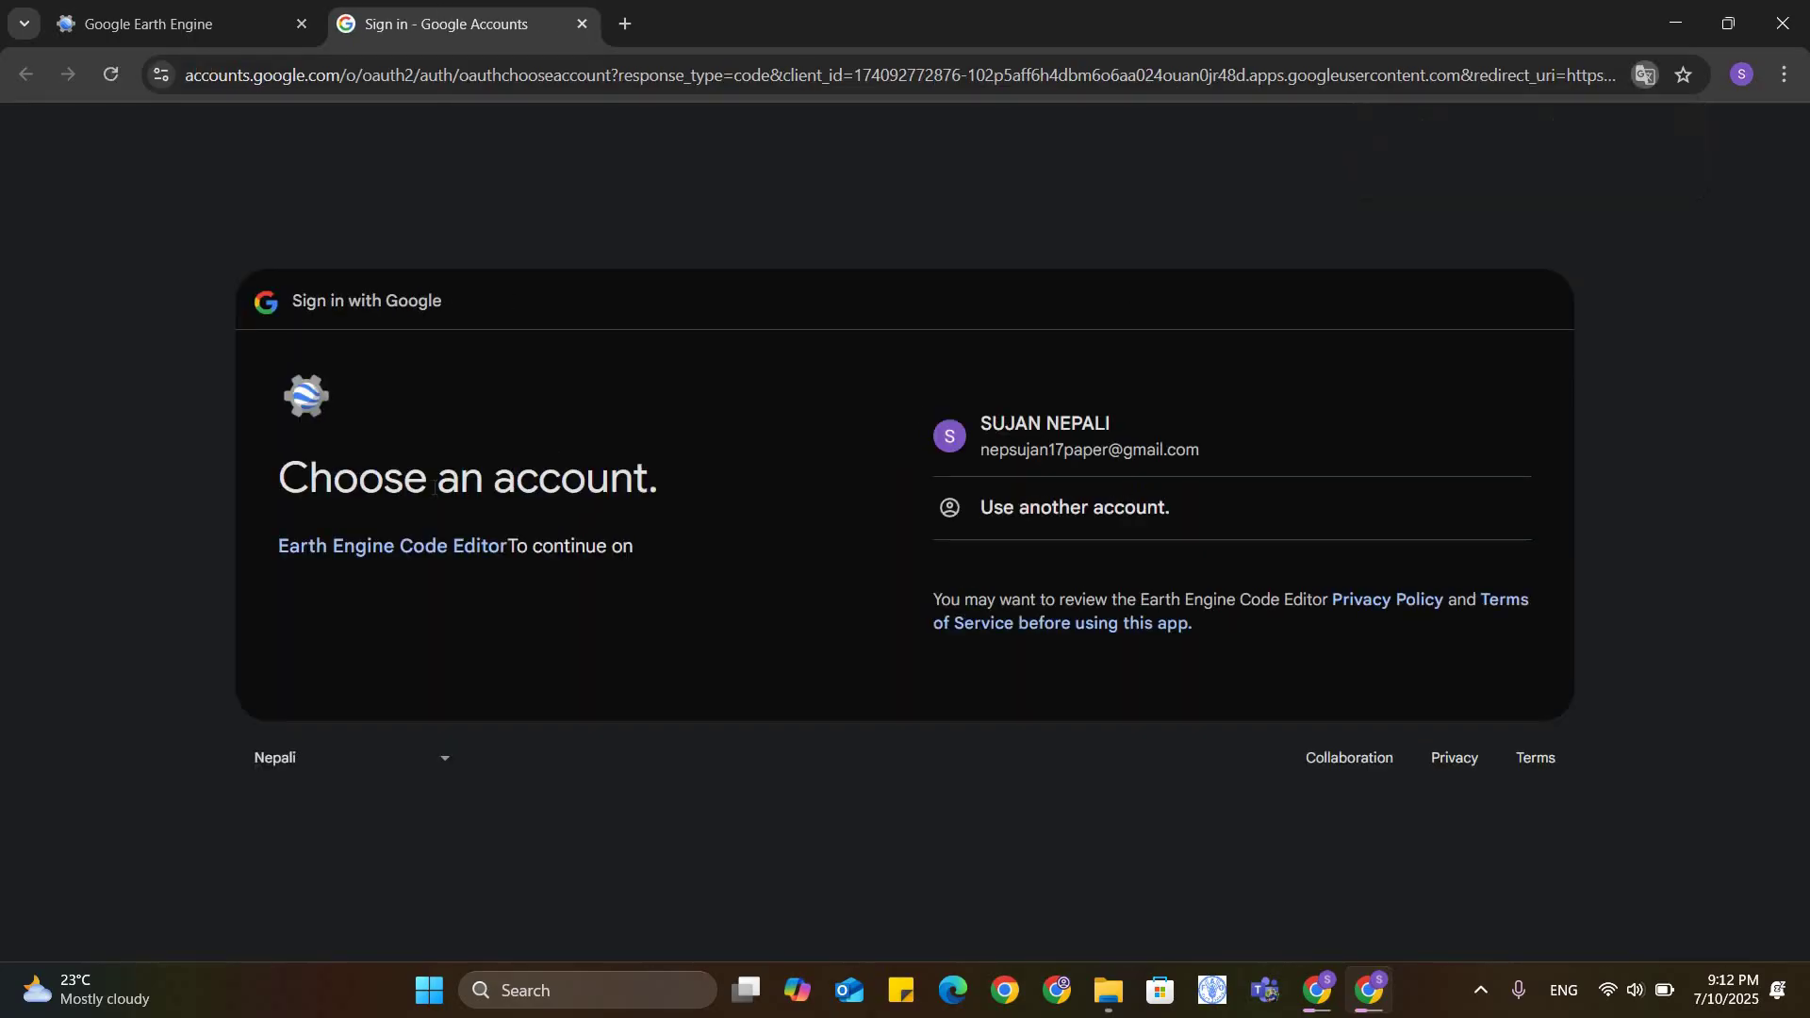
left_click(1065, 462)
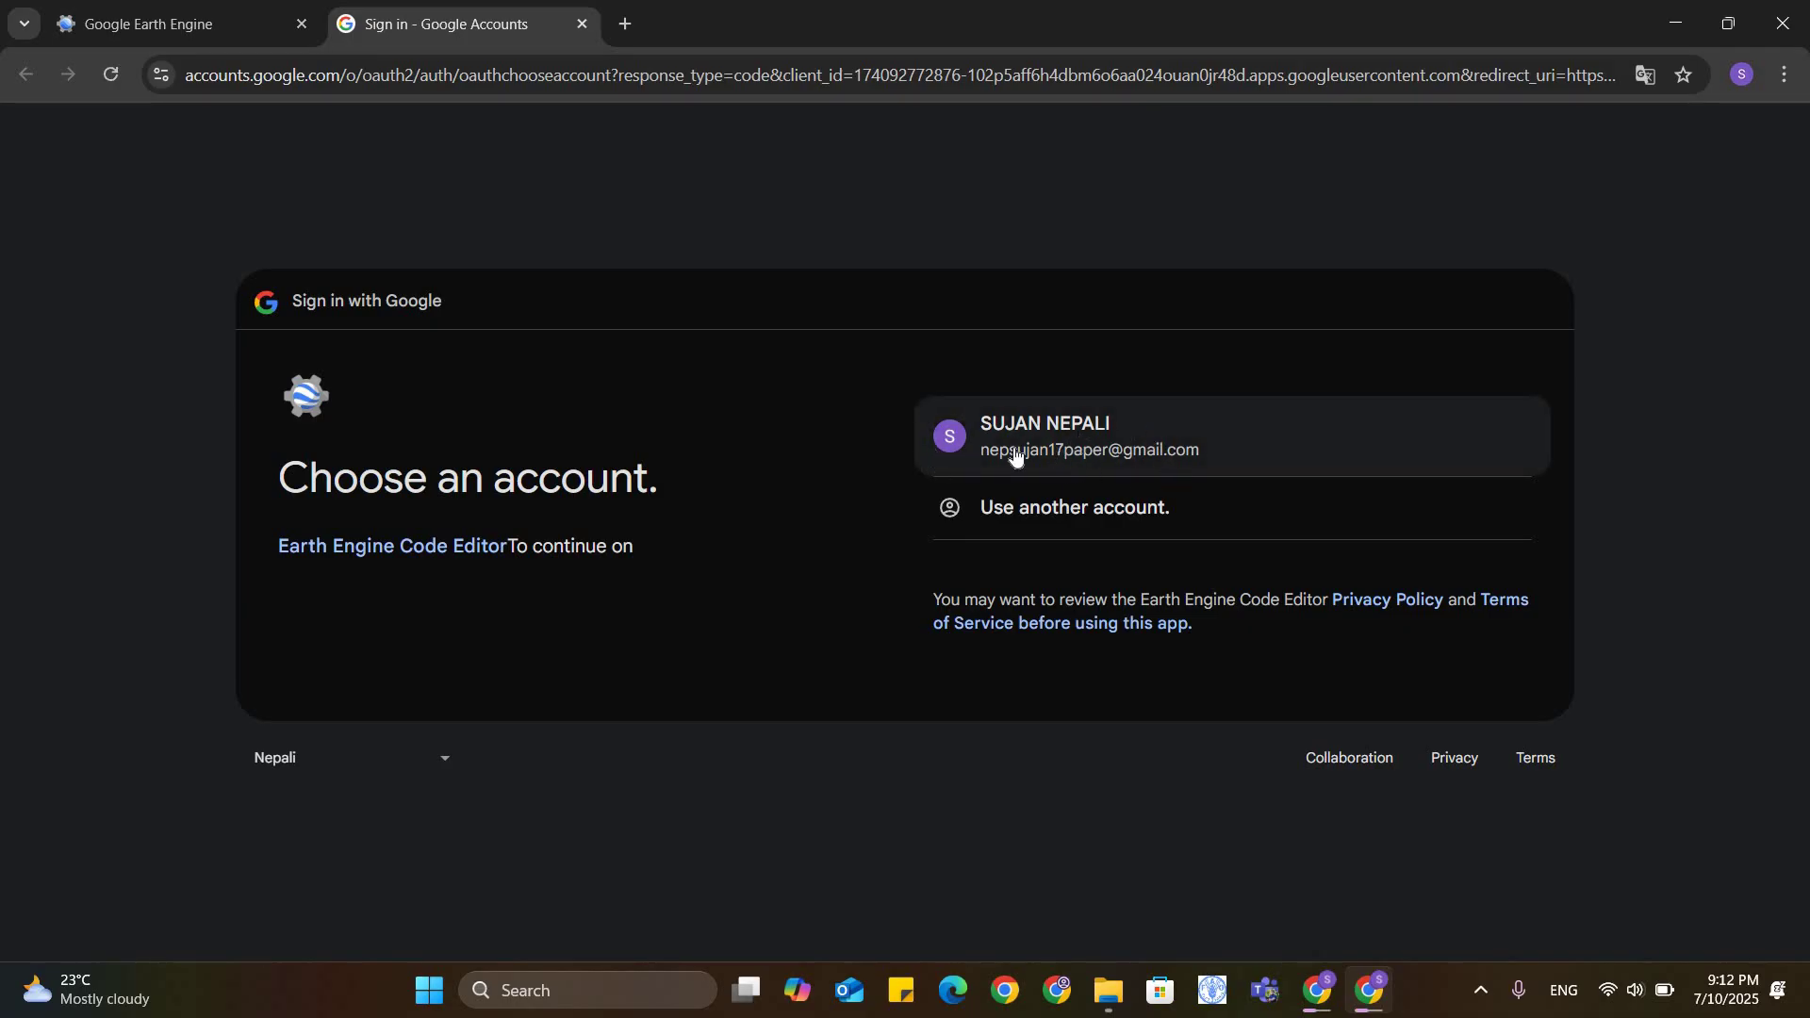
left_click(1055, 452)
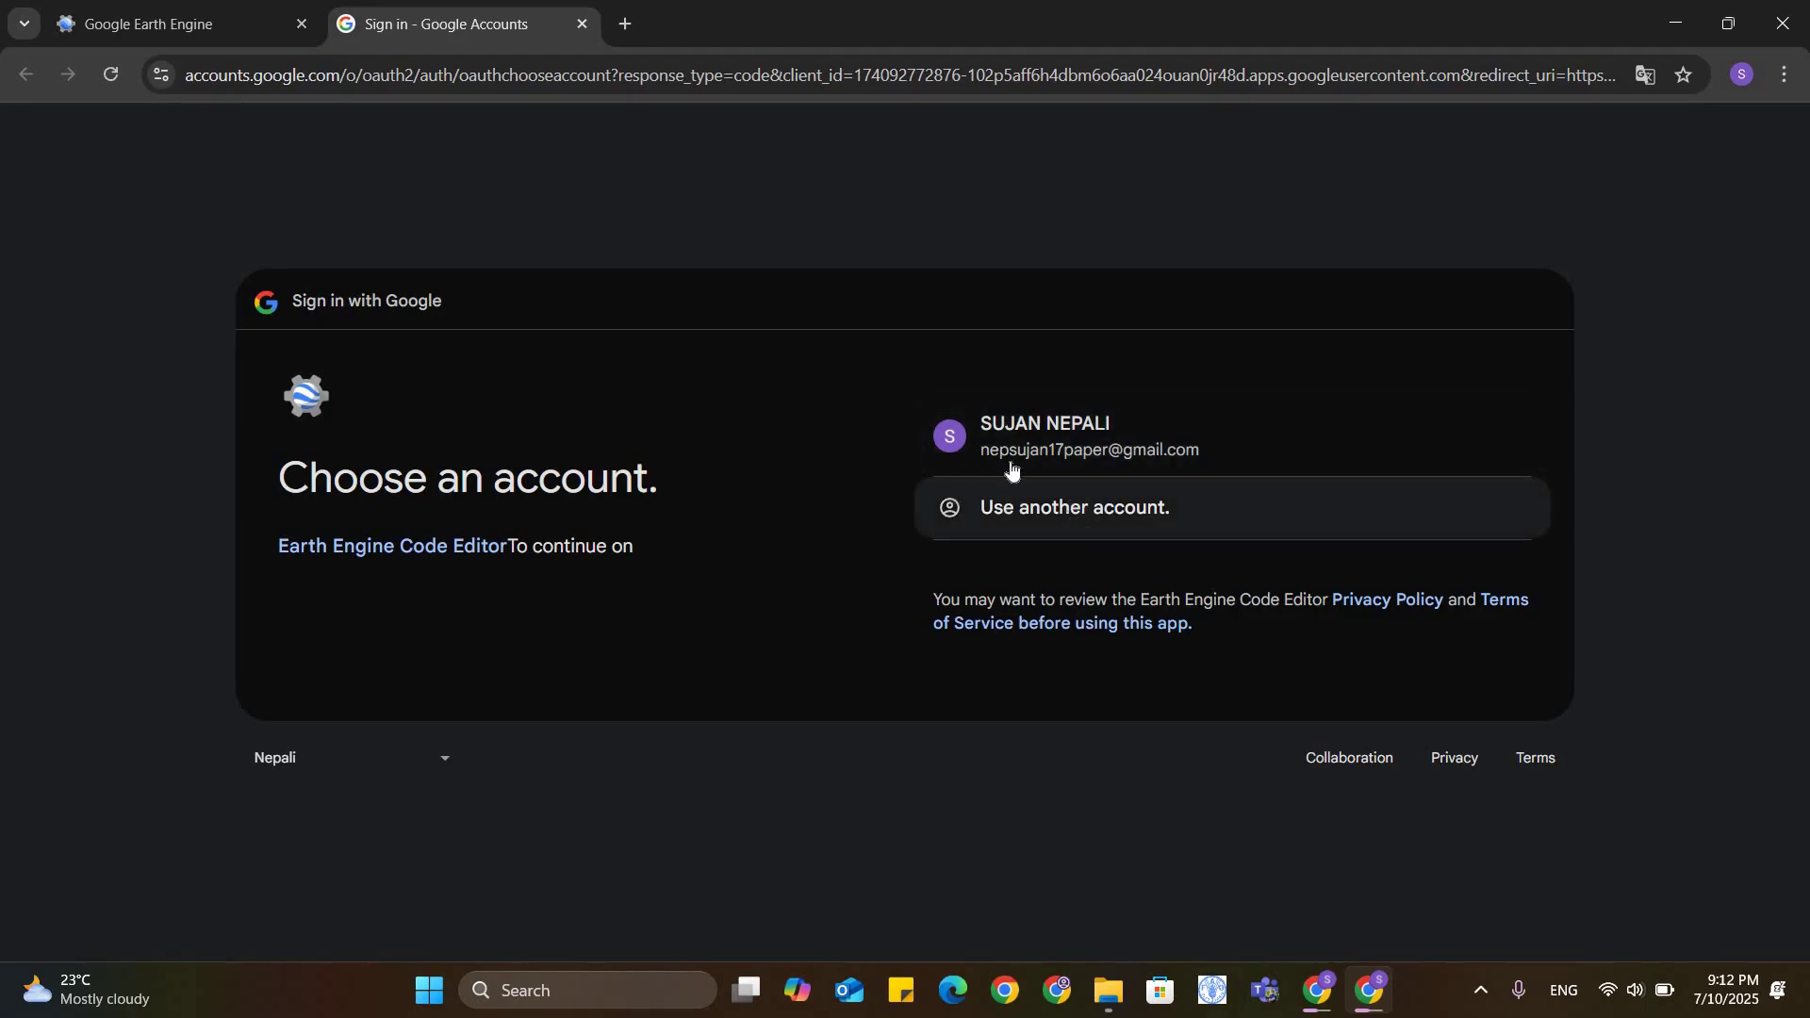
- Sign in to the Earth Engine Code Editor with the listed Google account
left_click(1087, 433)
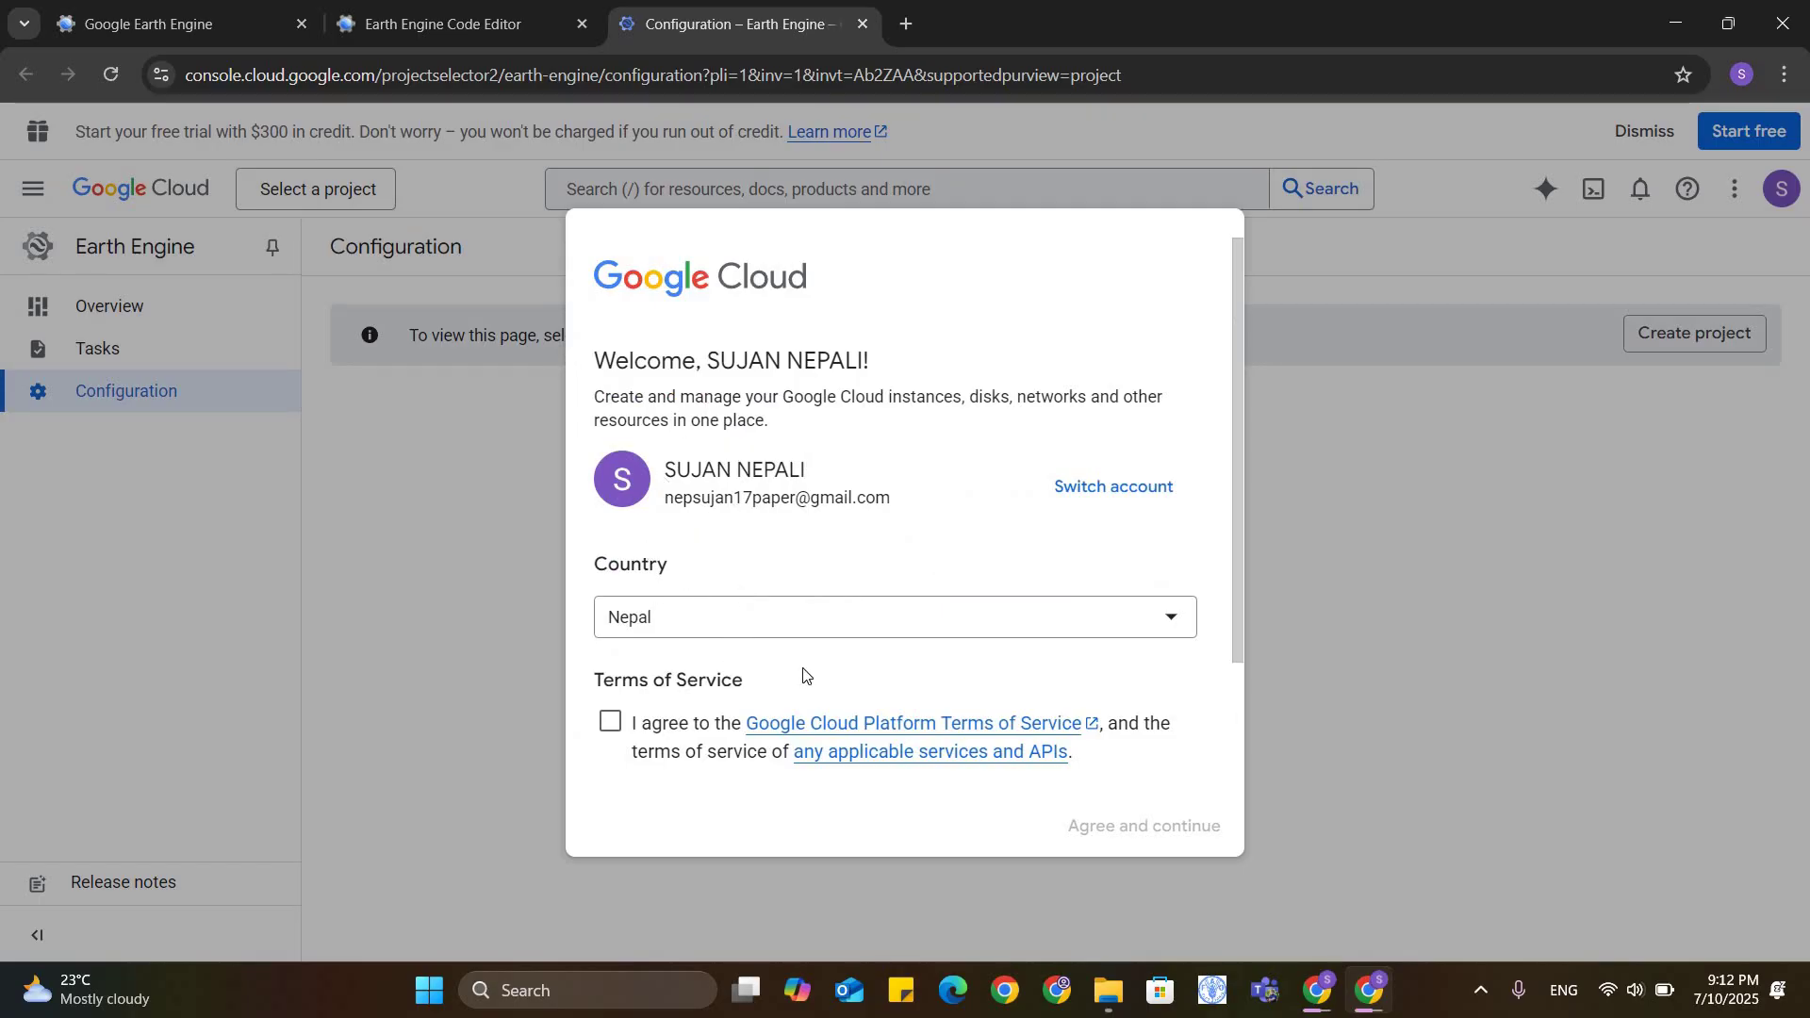
- Complete the Google Cloud welcome form with country Nepal, terms accepted and email updates enabled
left_click(1175, 625)
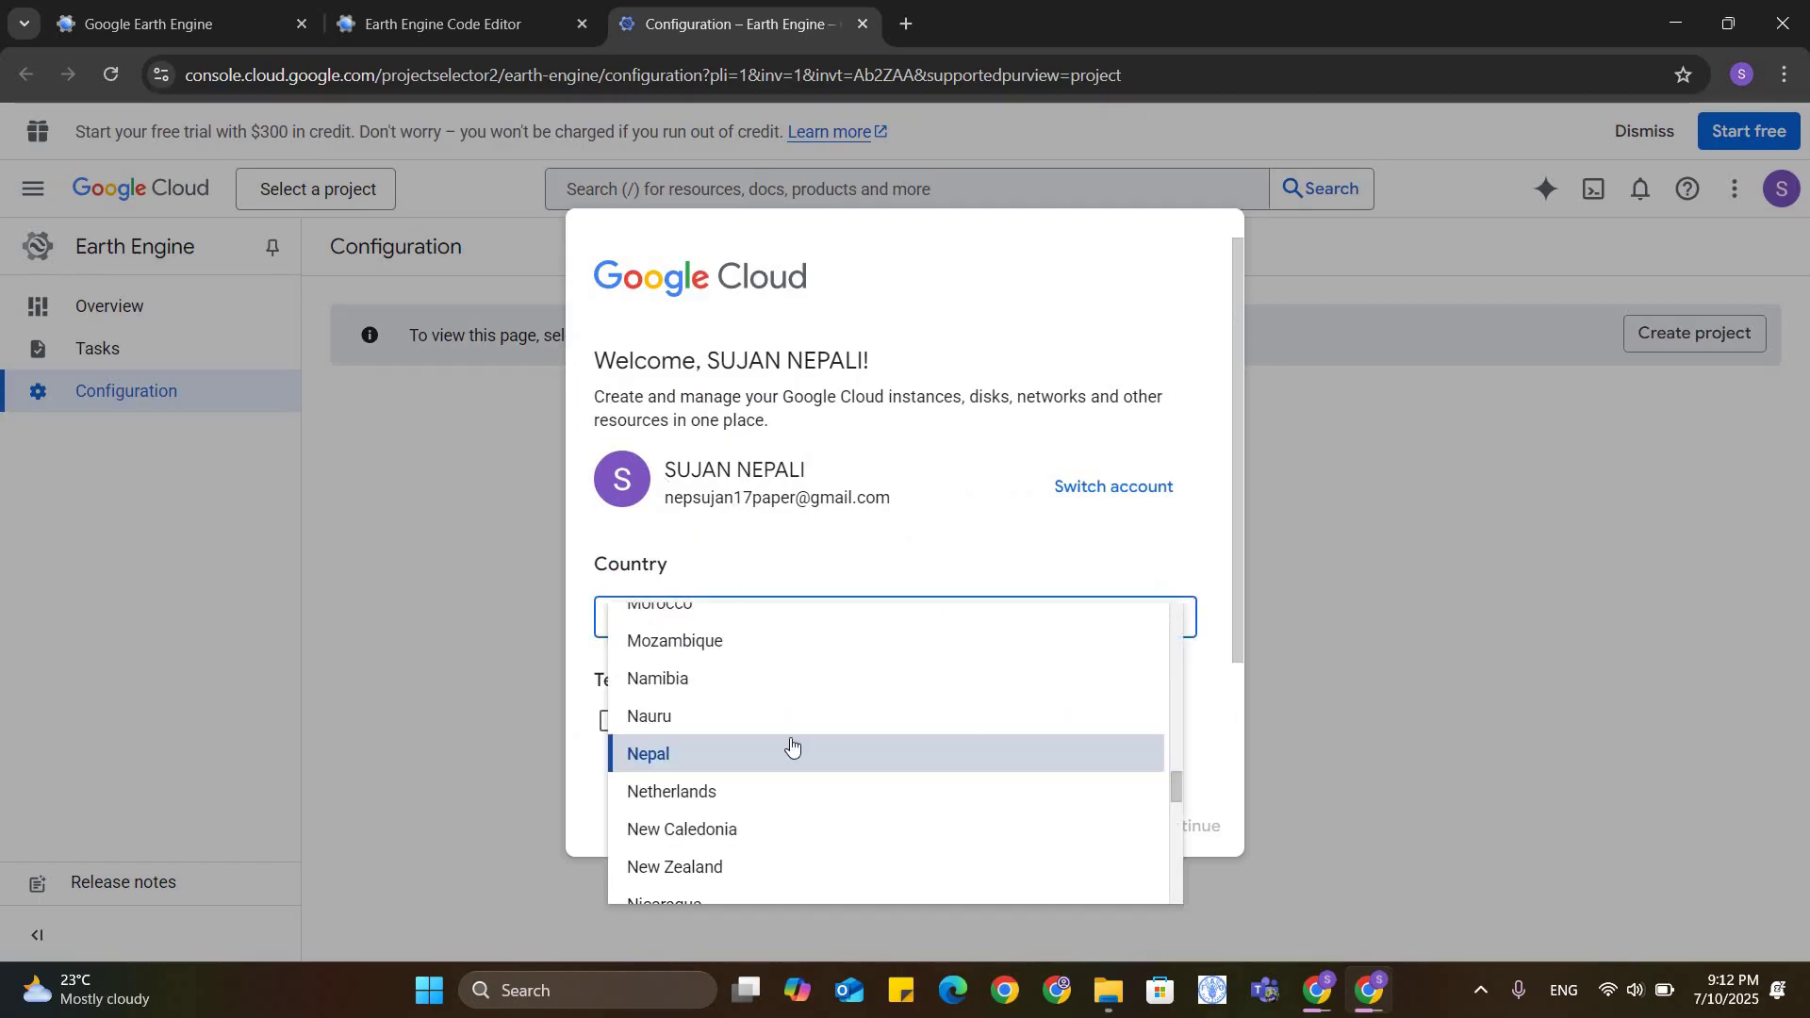
left_click(690, 753)
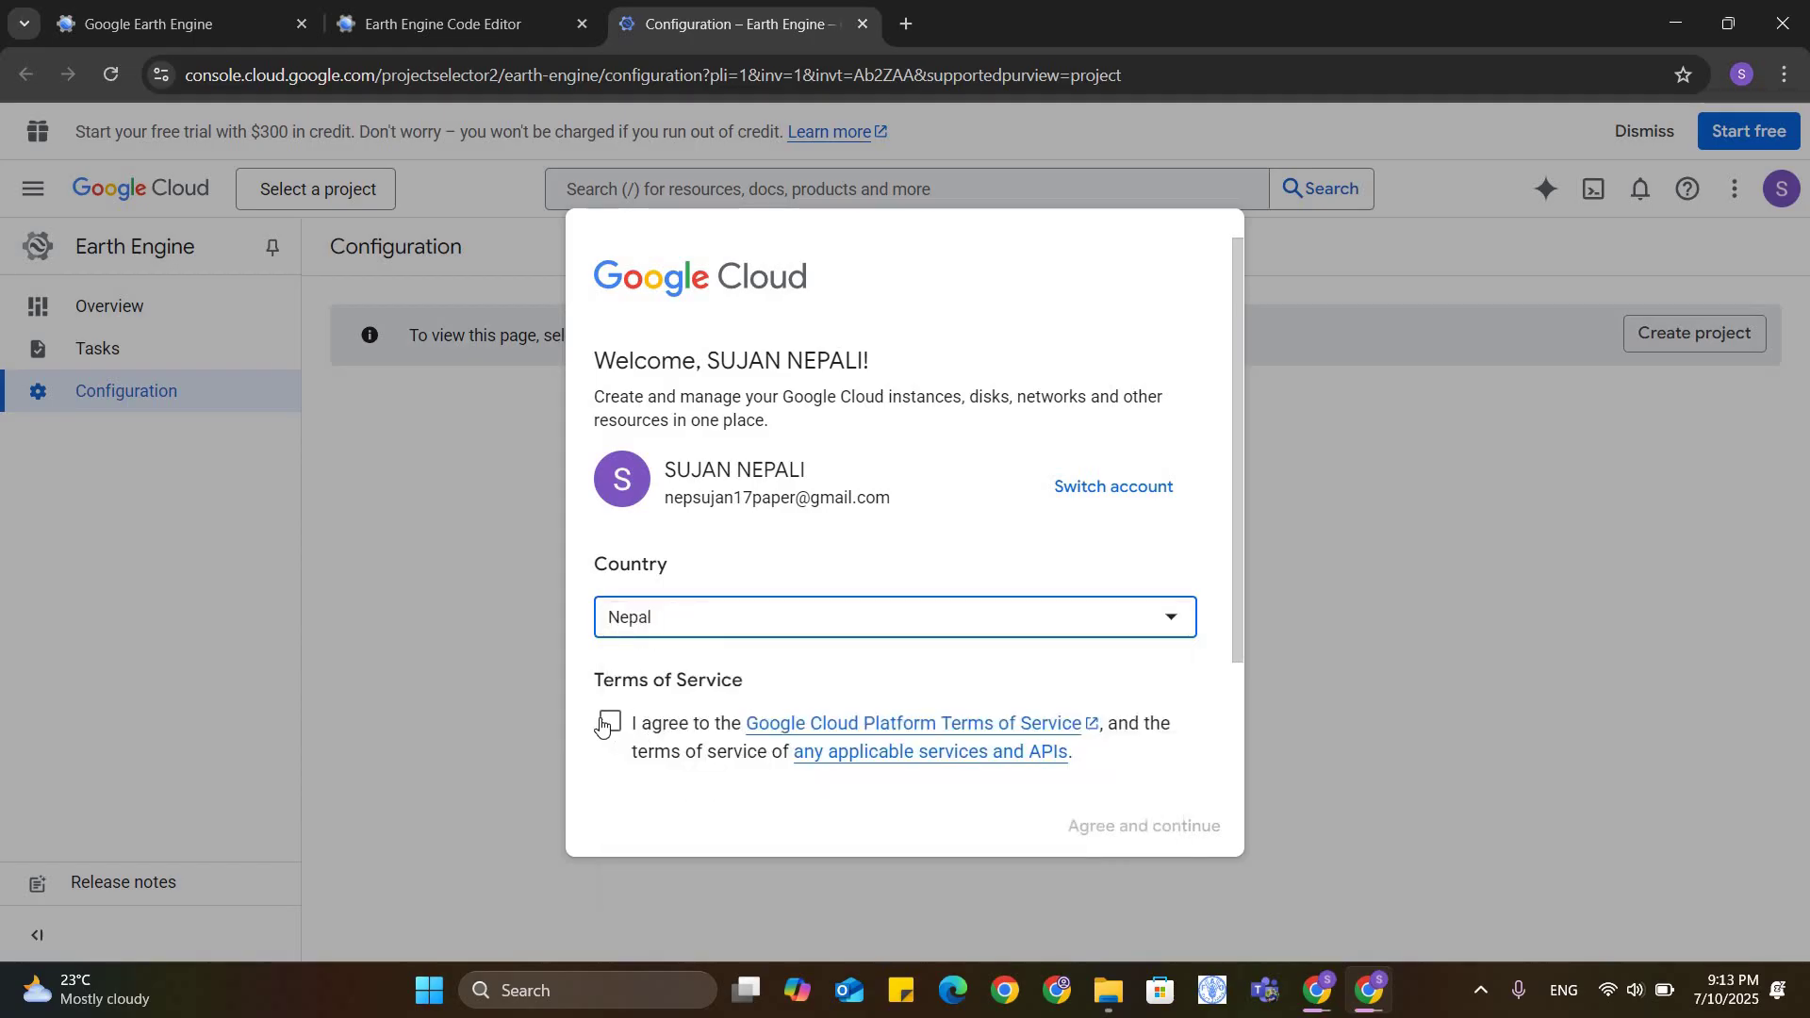
left_click(614, 724)
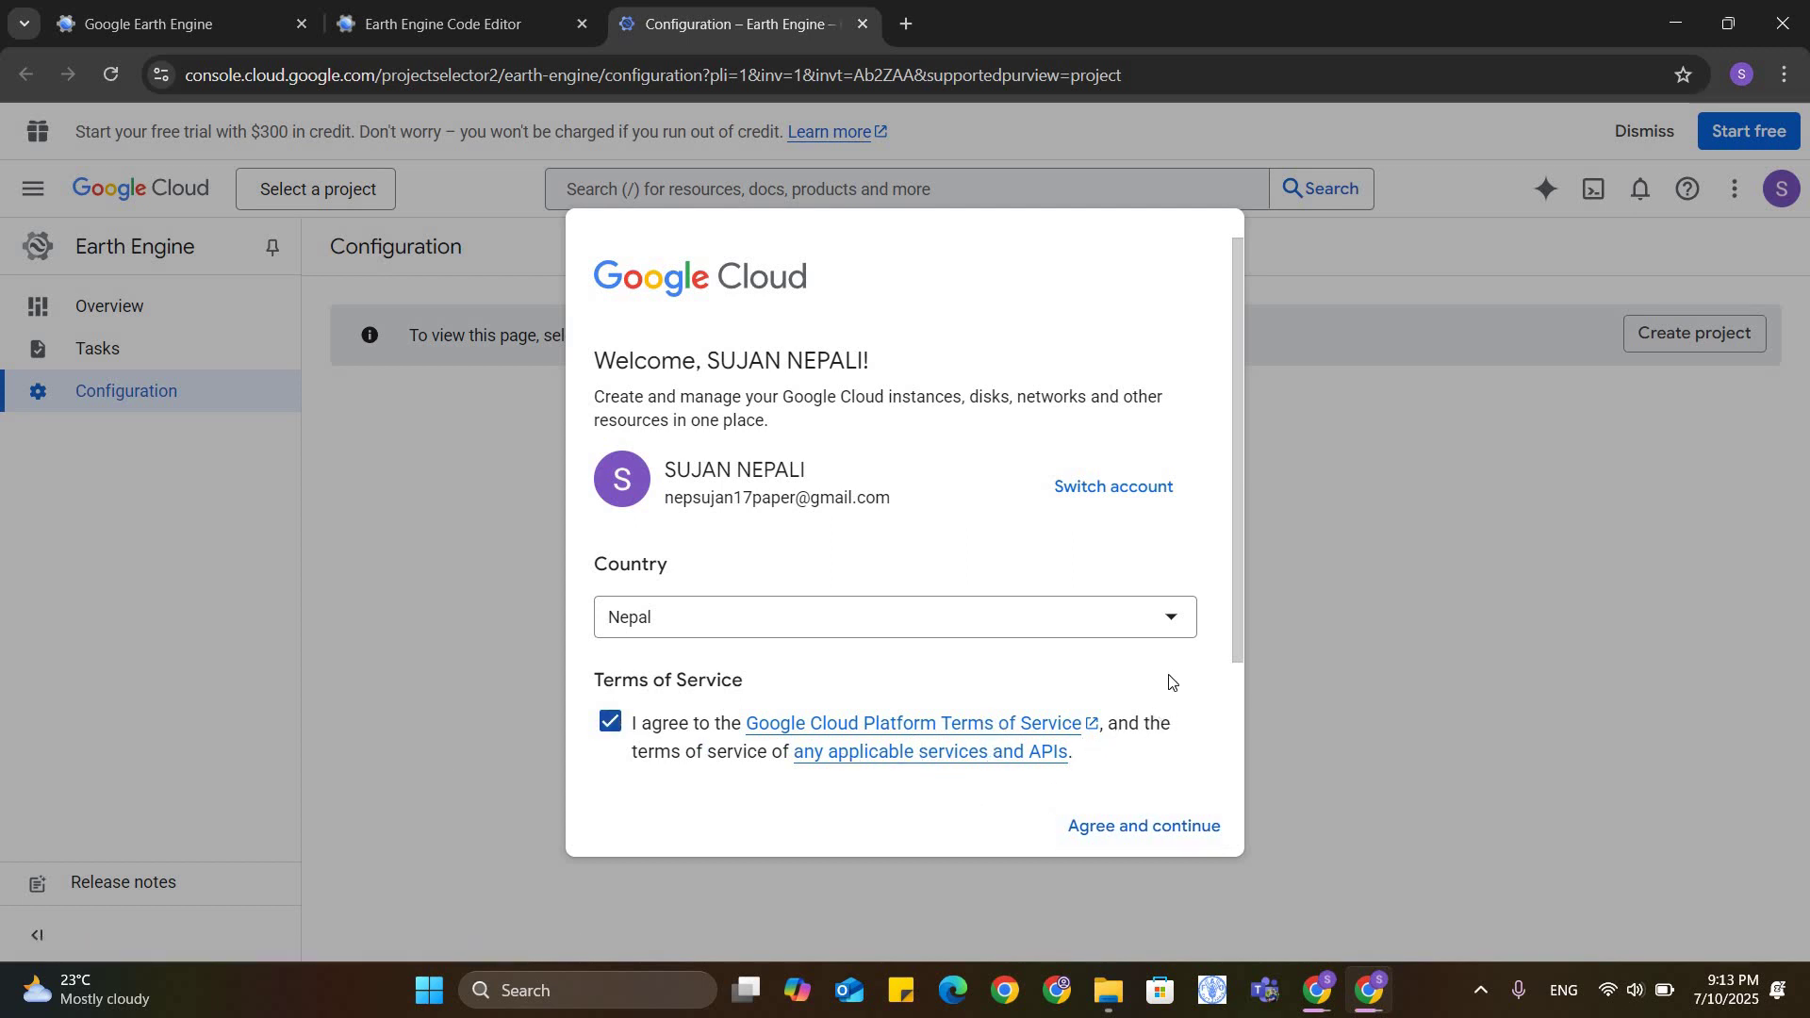
scroll(754, 688, "down", 2)
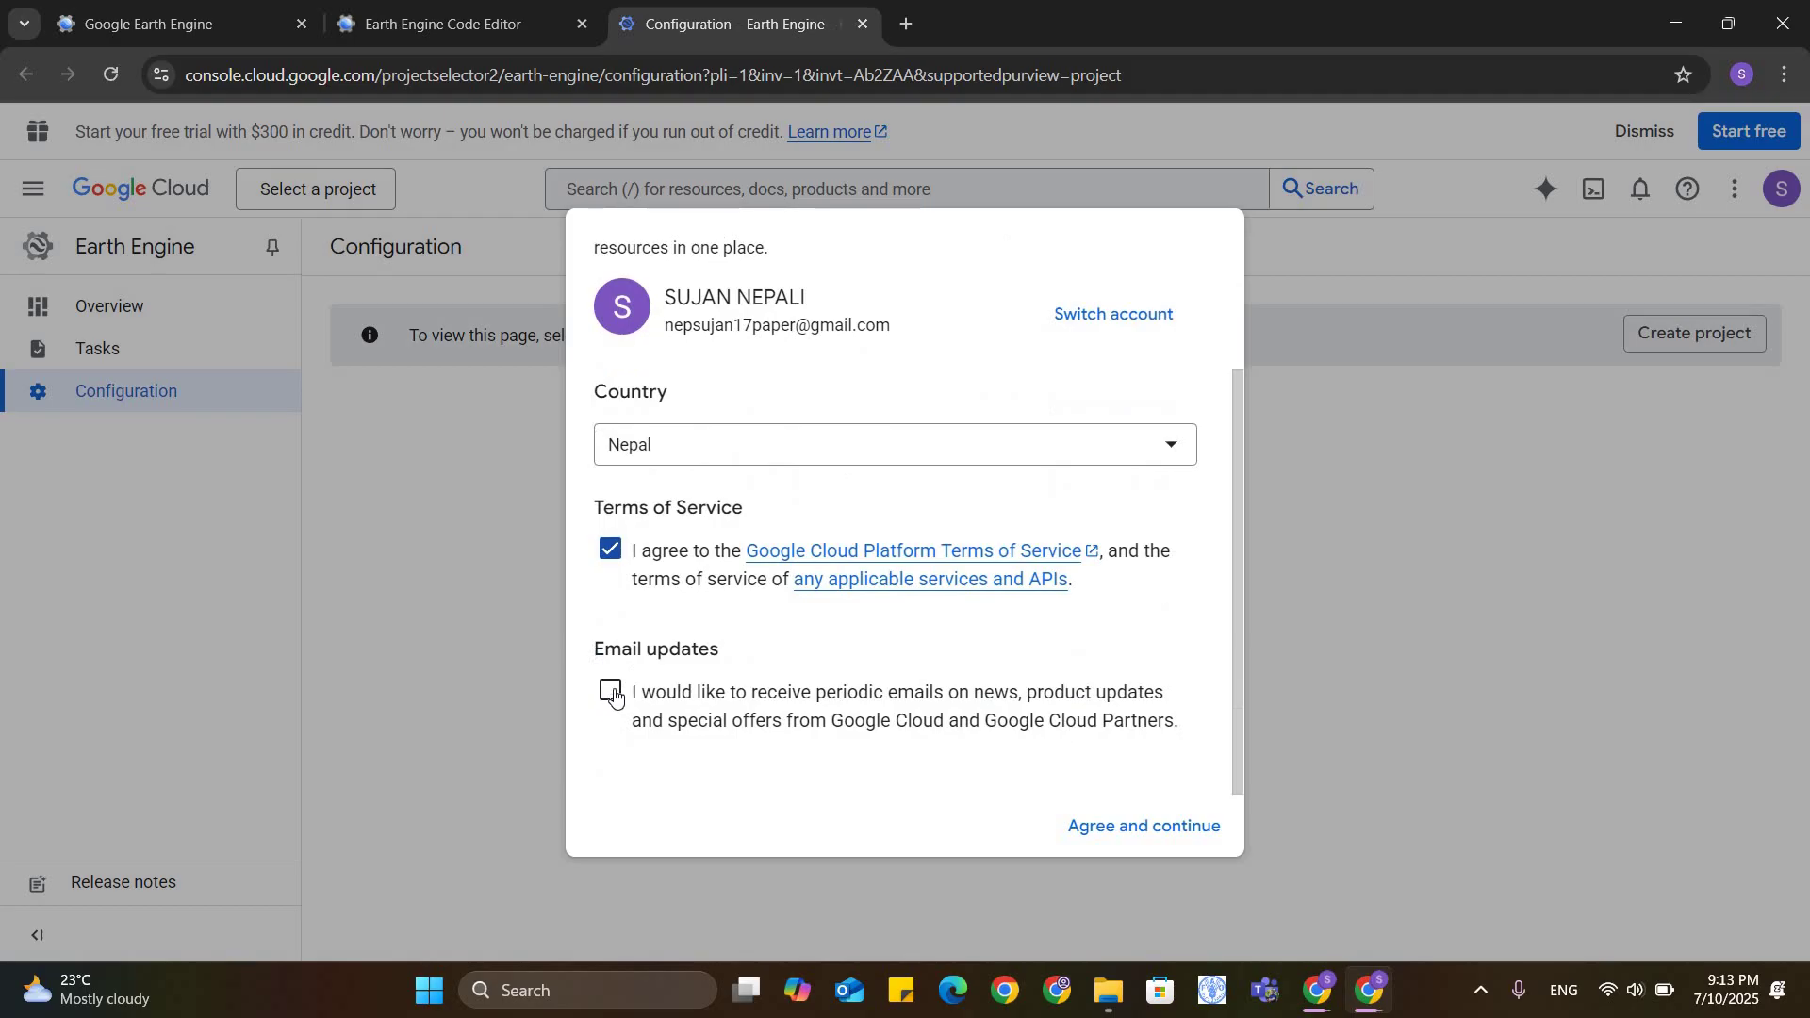
left_click(613, 695)
left_click(1160, 827)
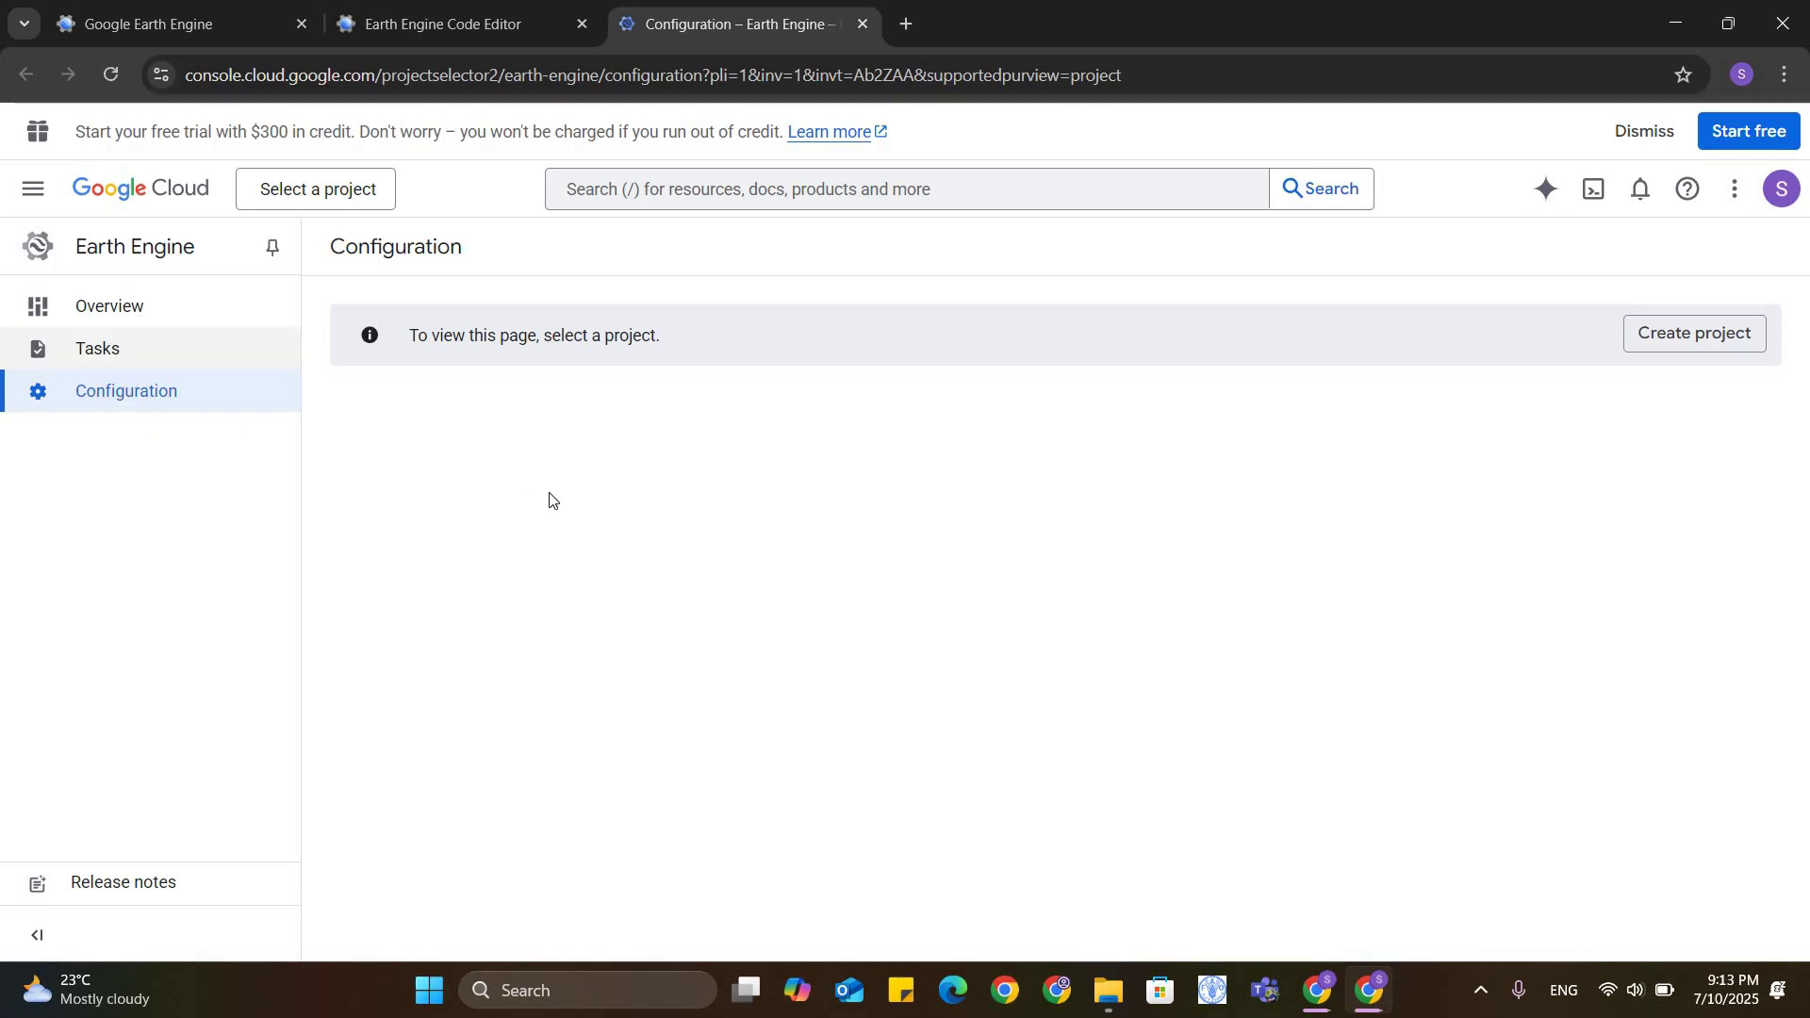
- Create a Cloud project with the default name My Project 22985 and No organisation
left_click(1689, 335)
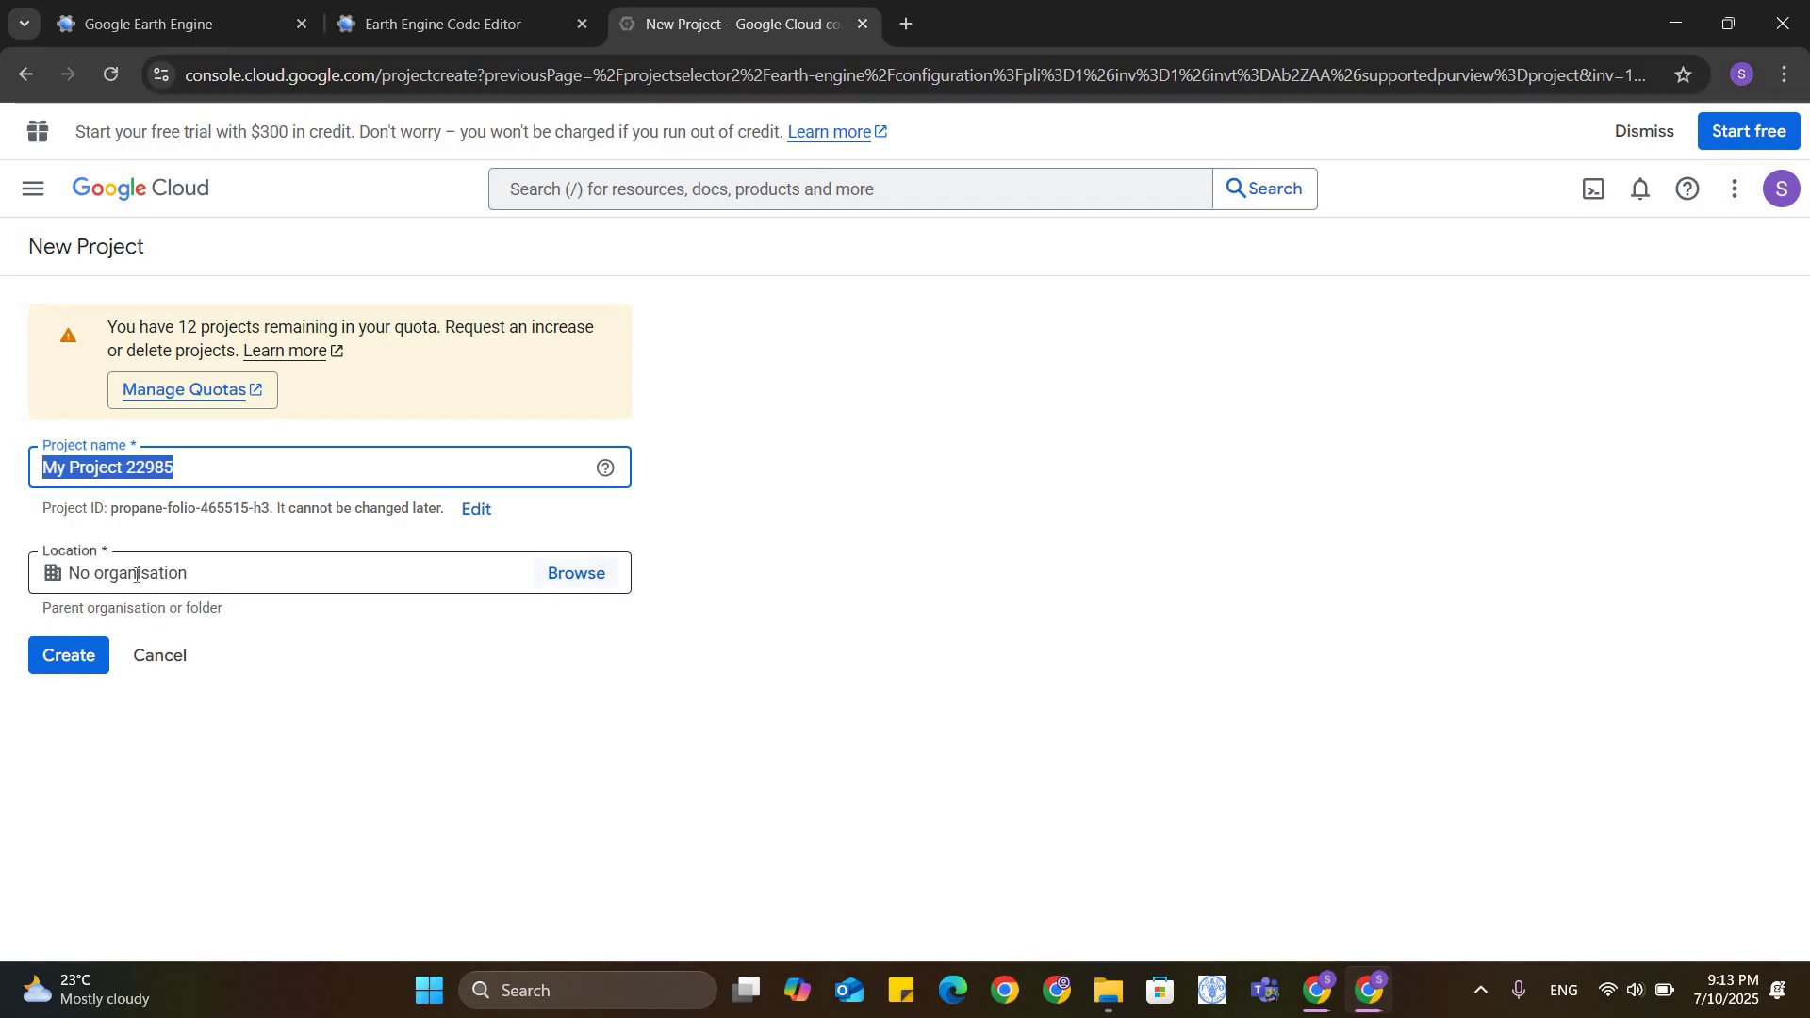
key("Tab")
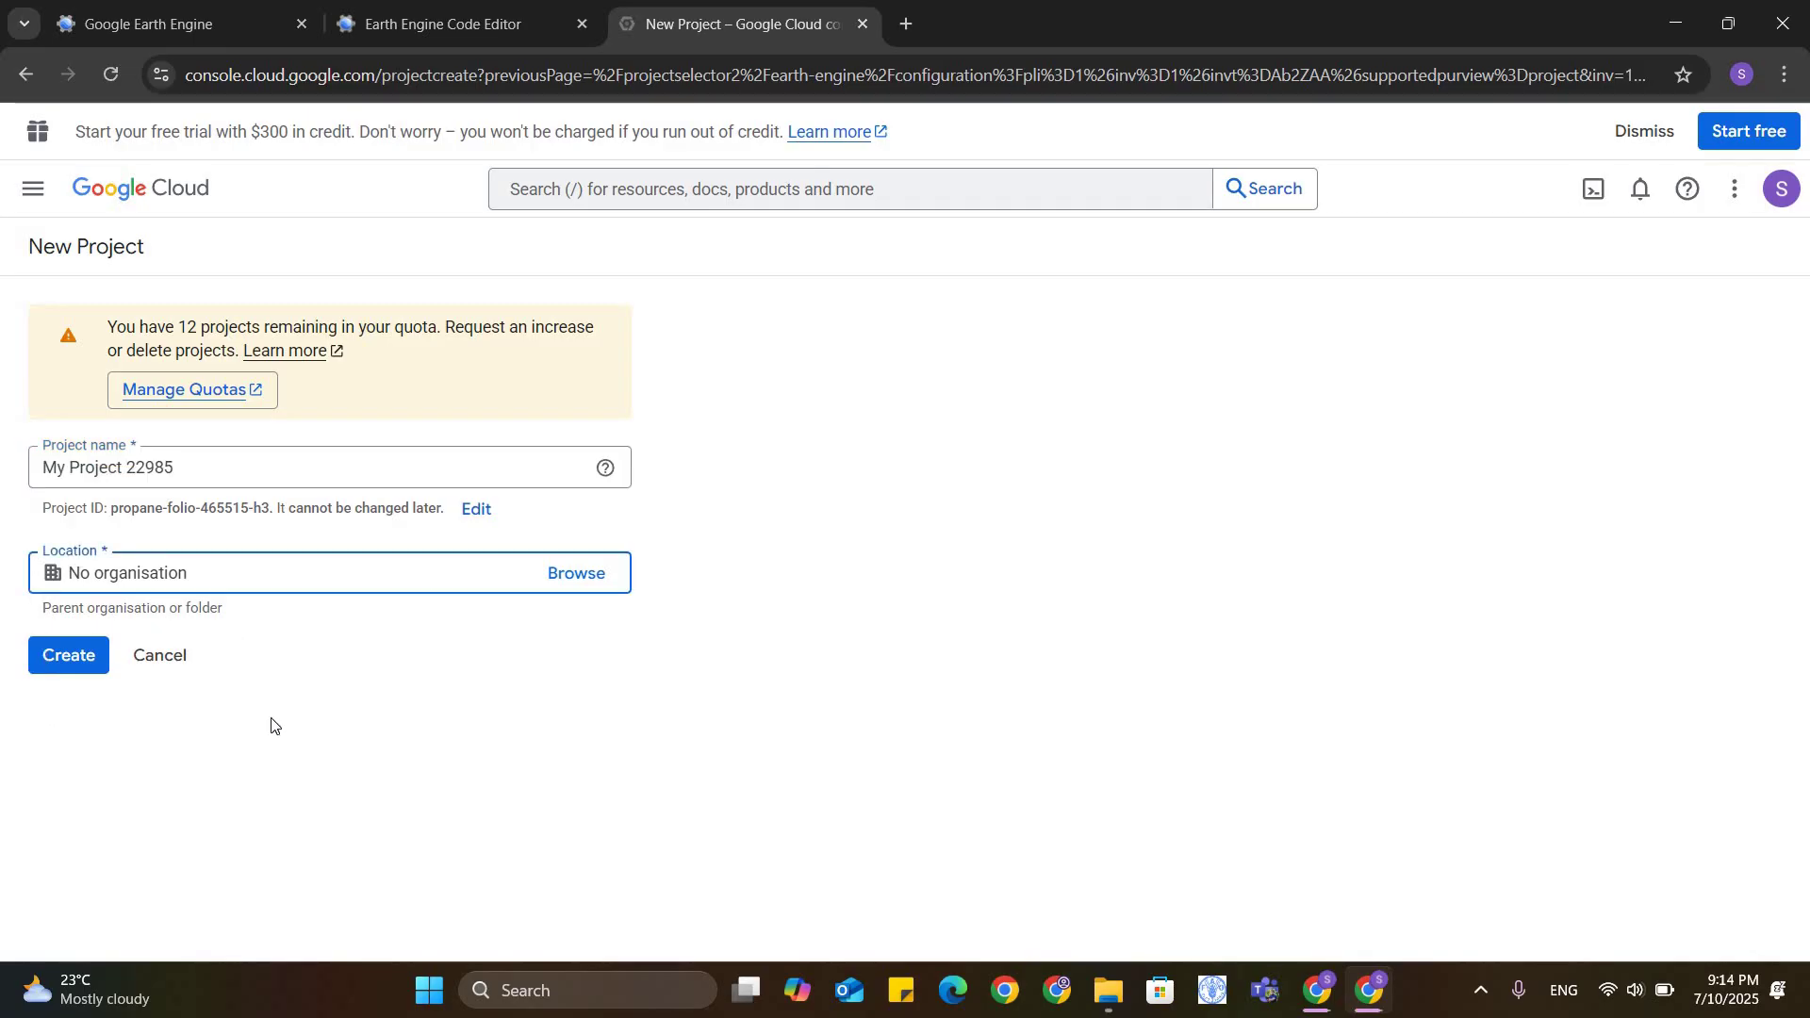
left_click(167, 754)
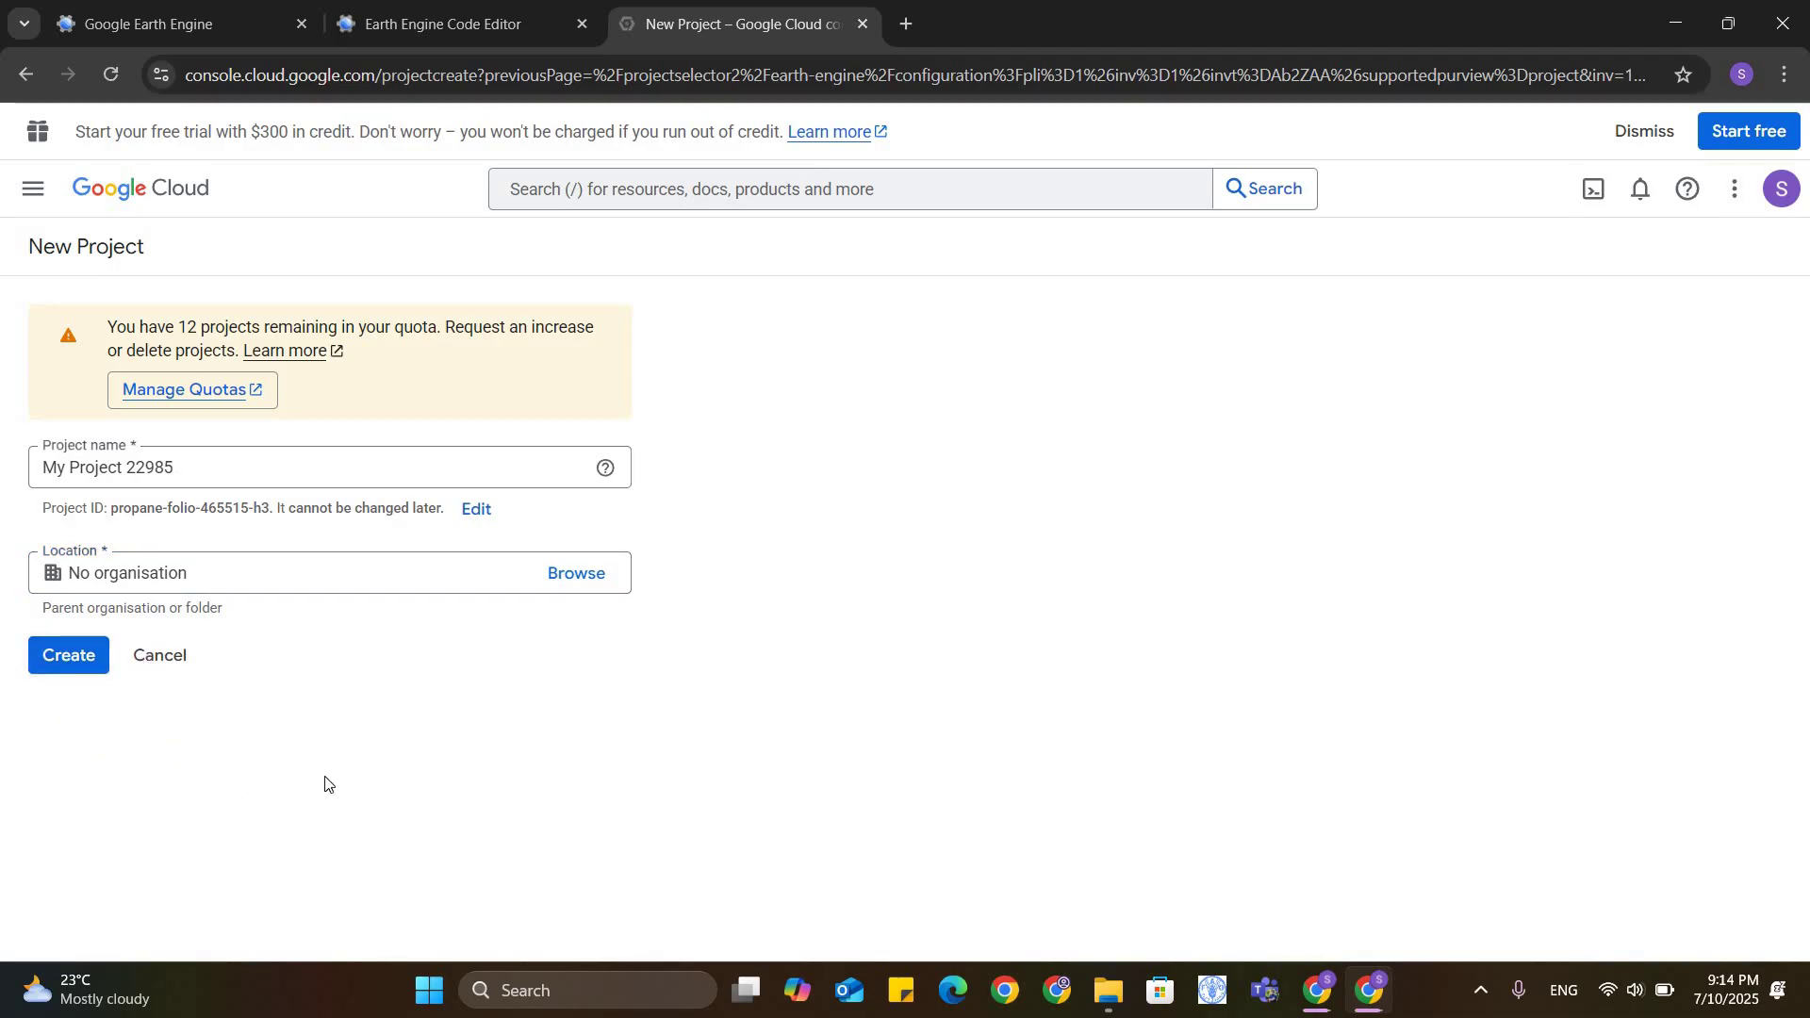
left_click(77, 660)
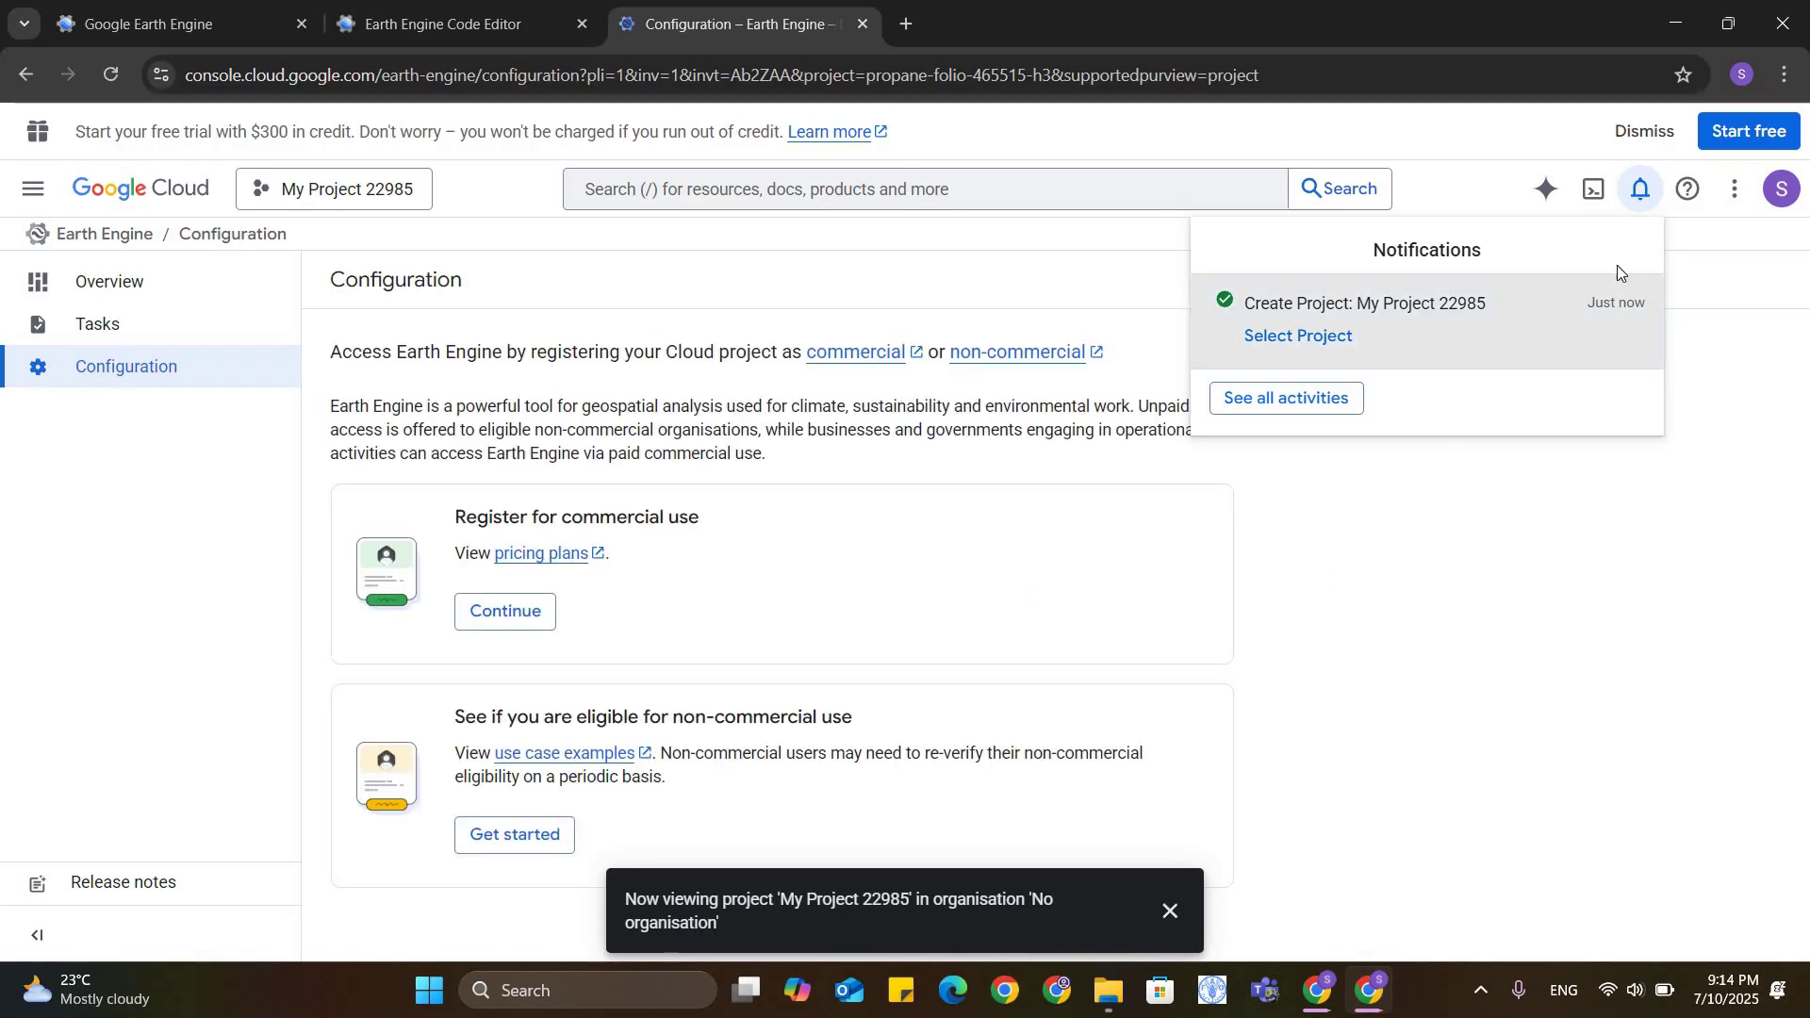
- Close the Notifications panel to reveal the commercial and non-commercial registration options
left_click(1329, 525)
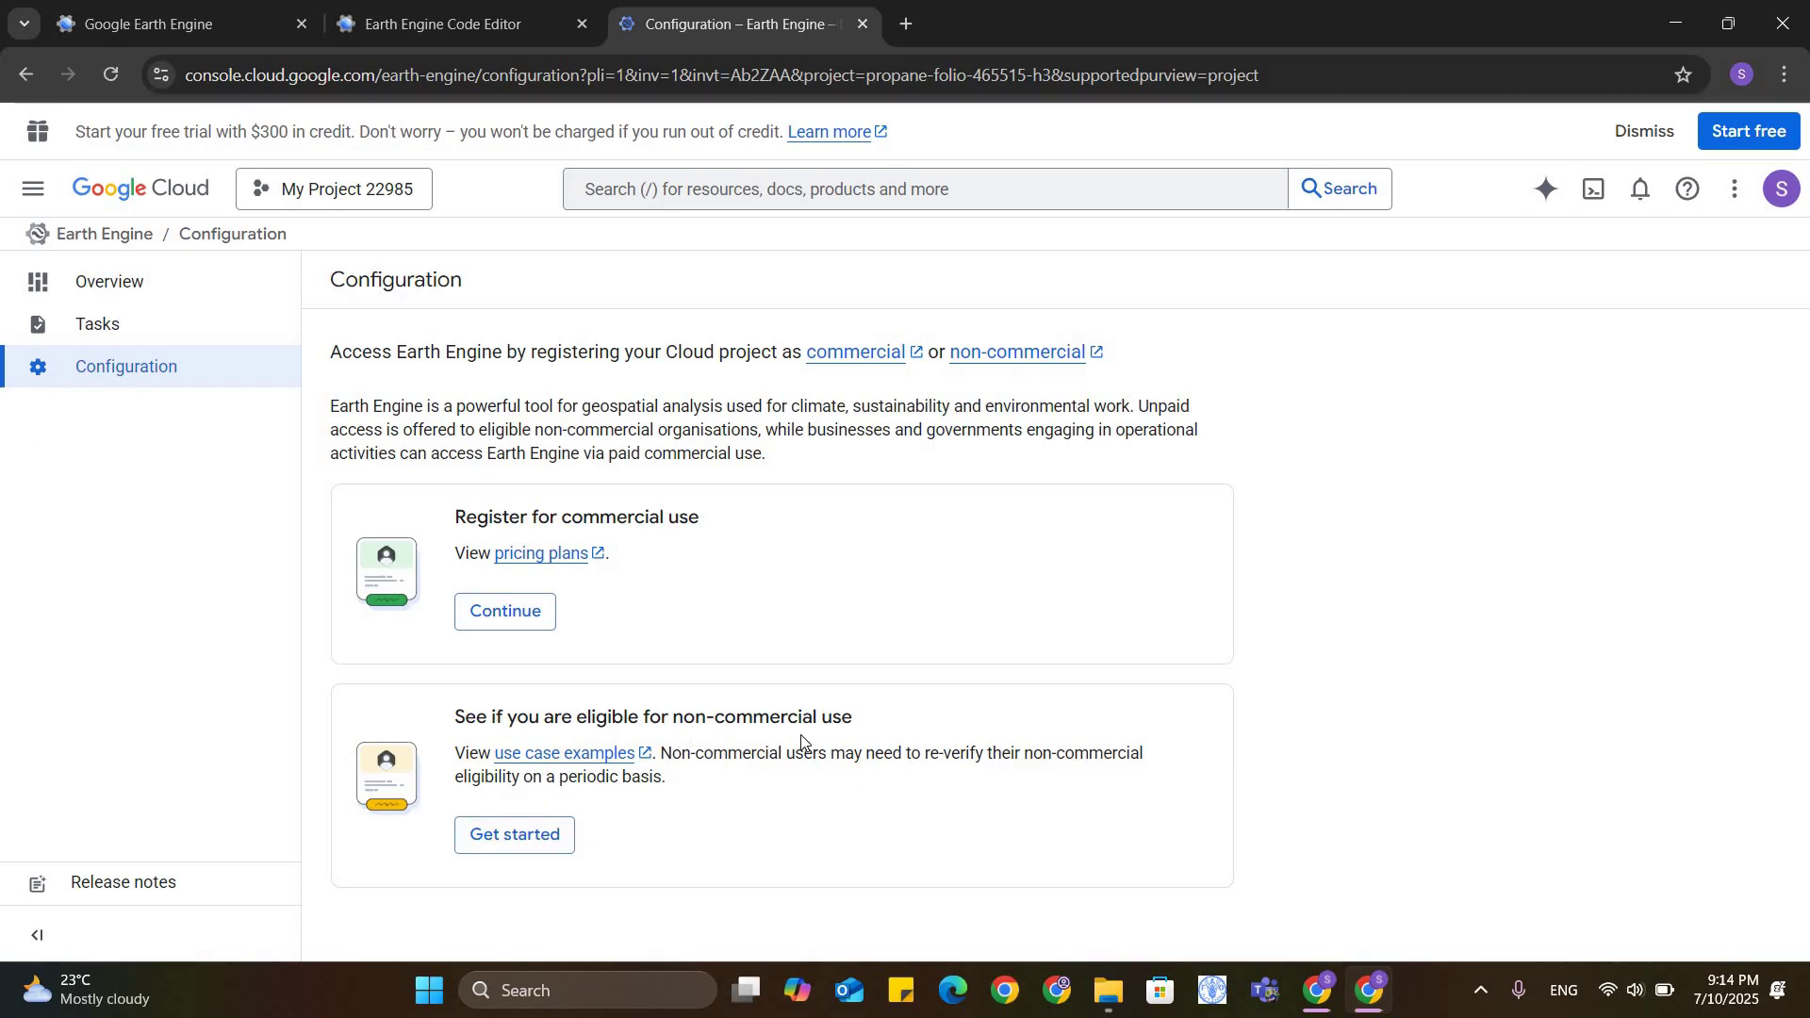
- Begin non-commercial registration with organisation type 'Public or private academic institution' and continue
left_click(527, 836)
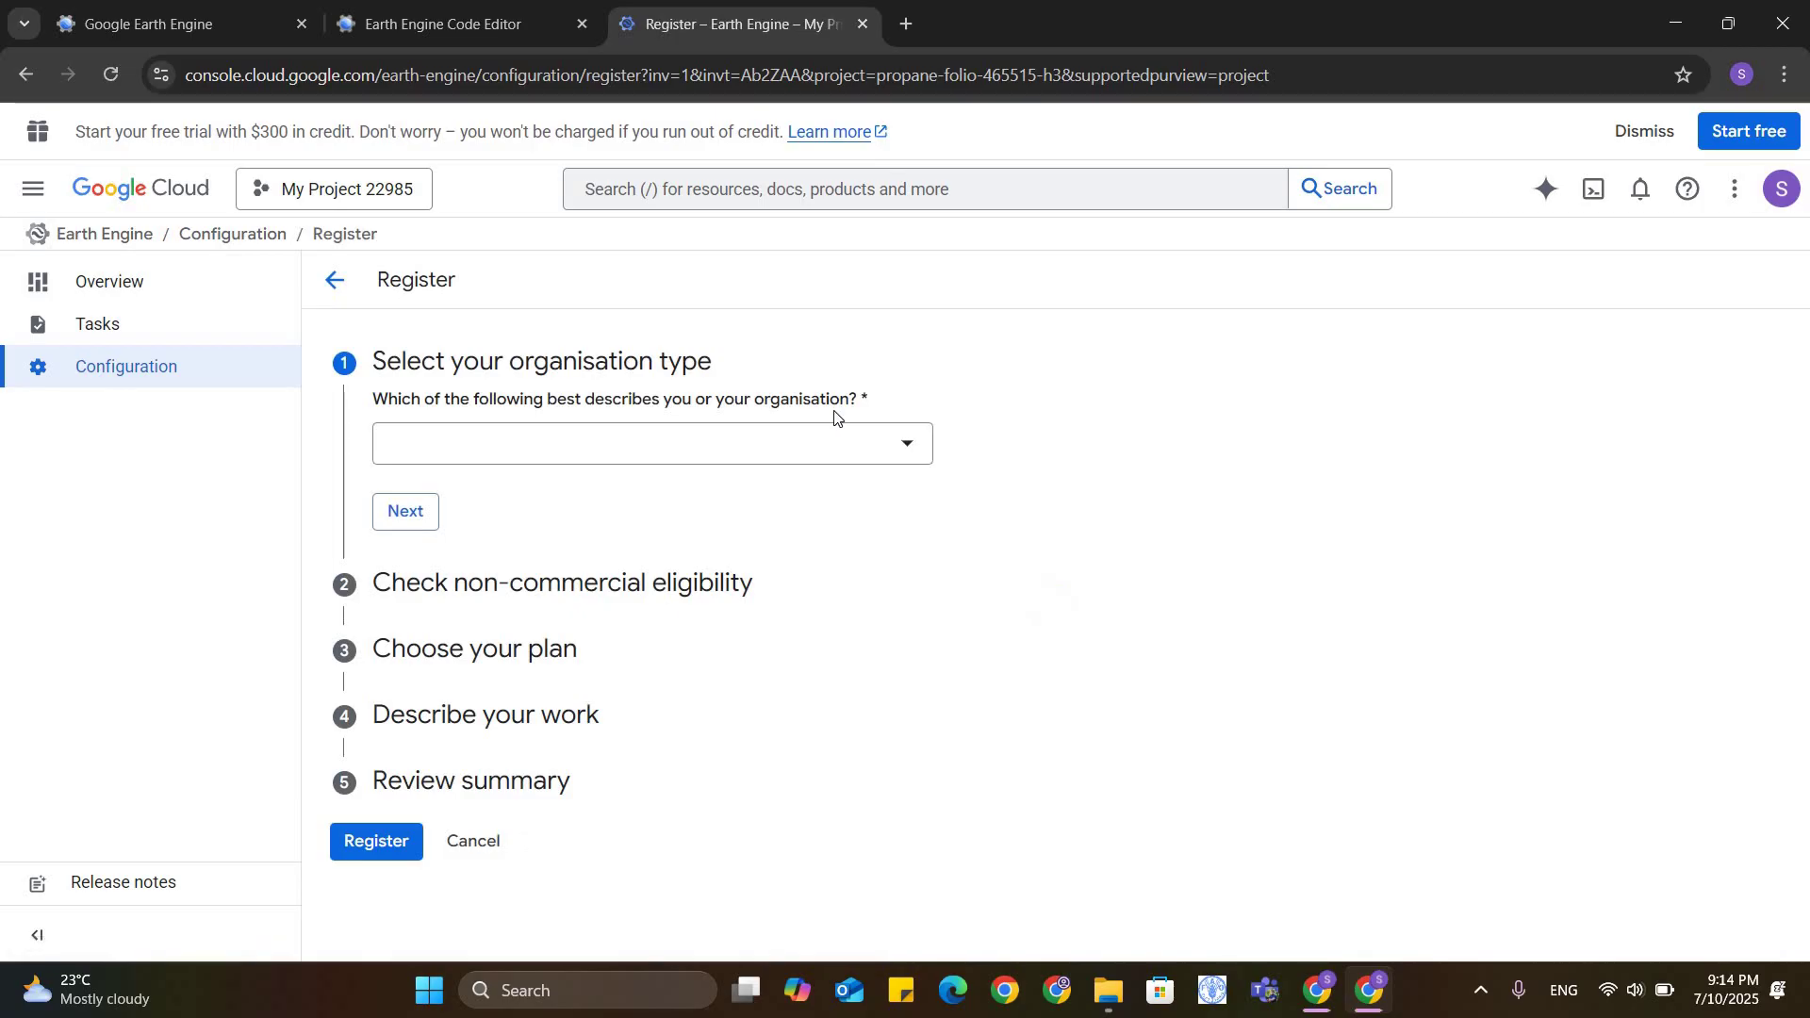
left_click(911, 455)
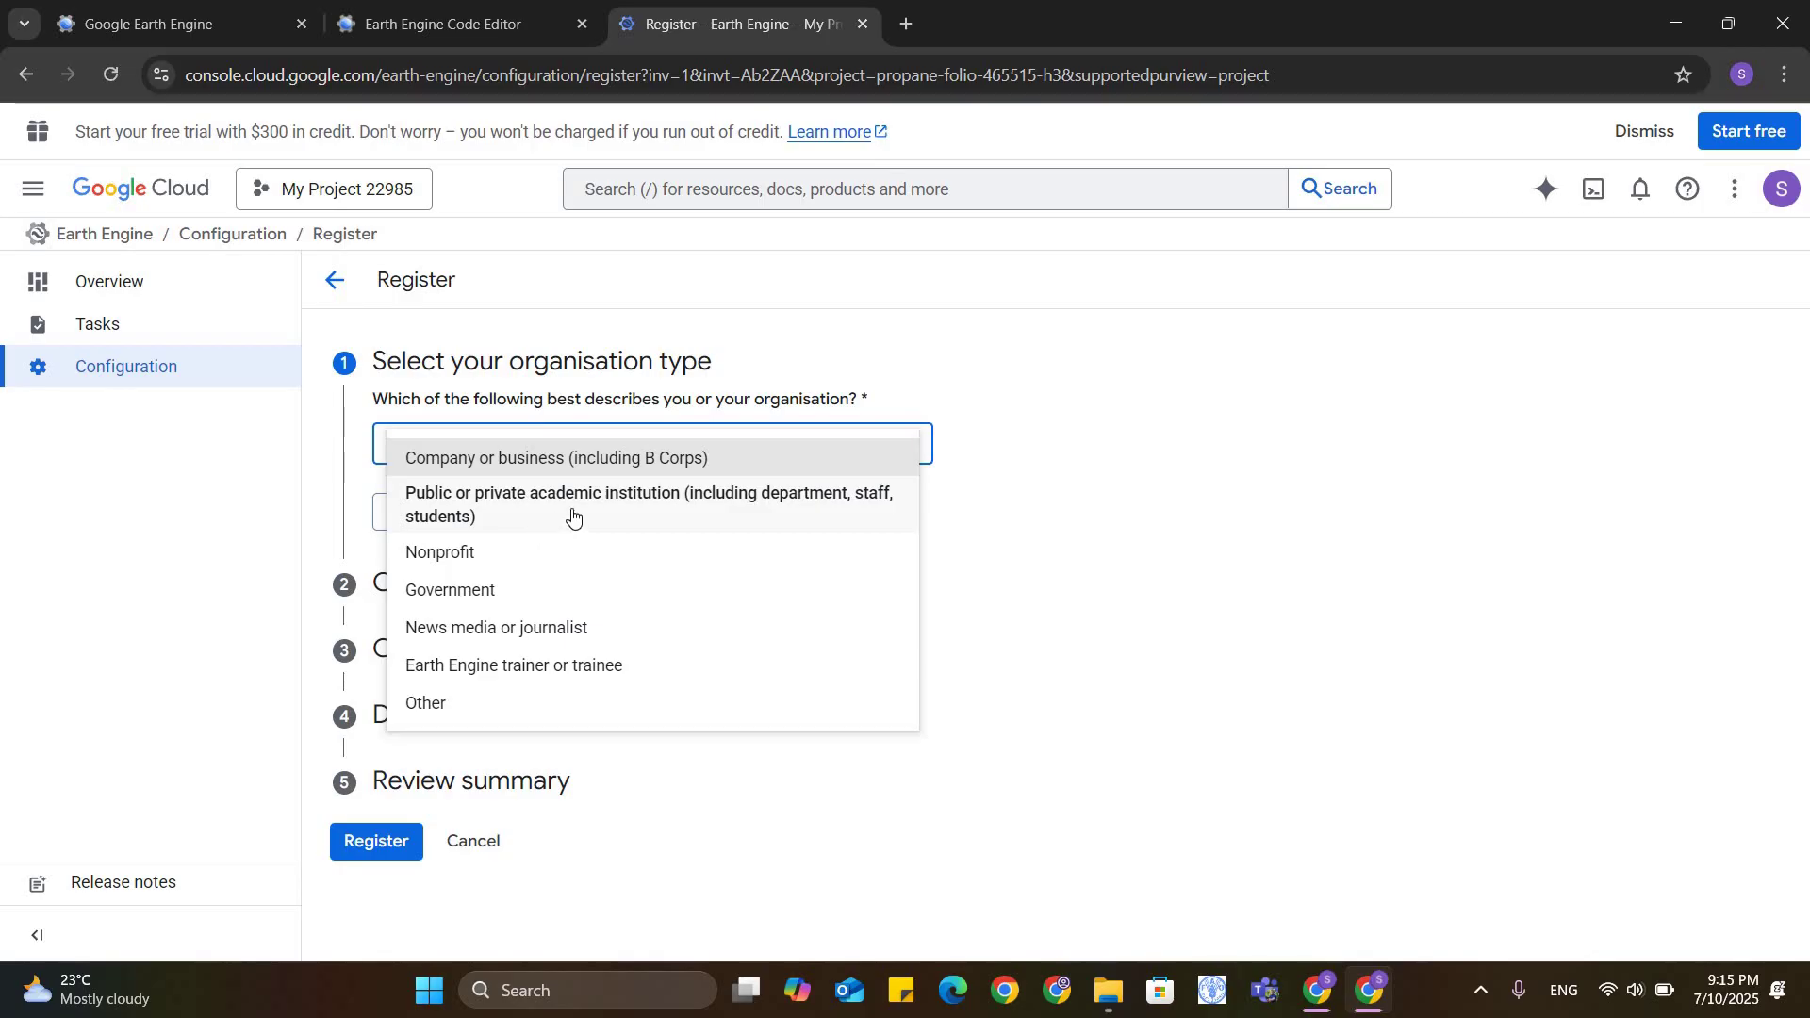
left_click(603, 515)
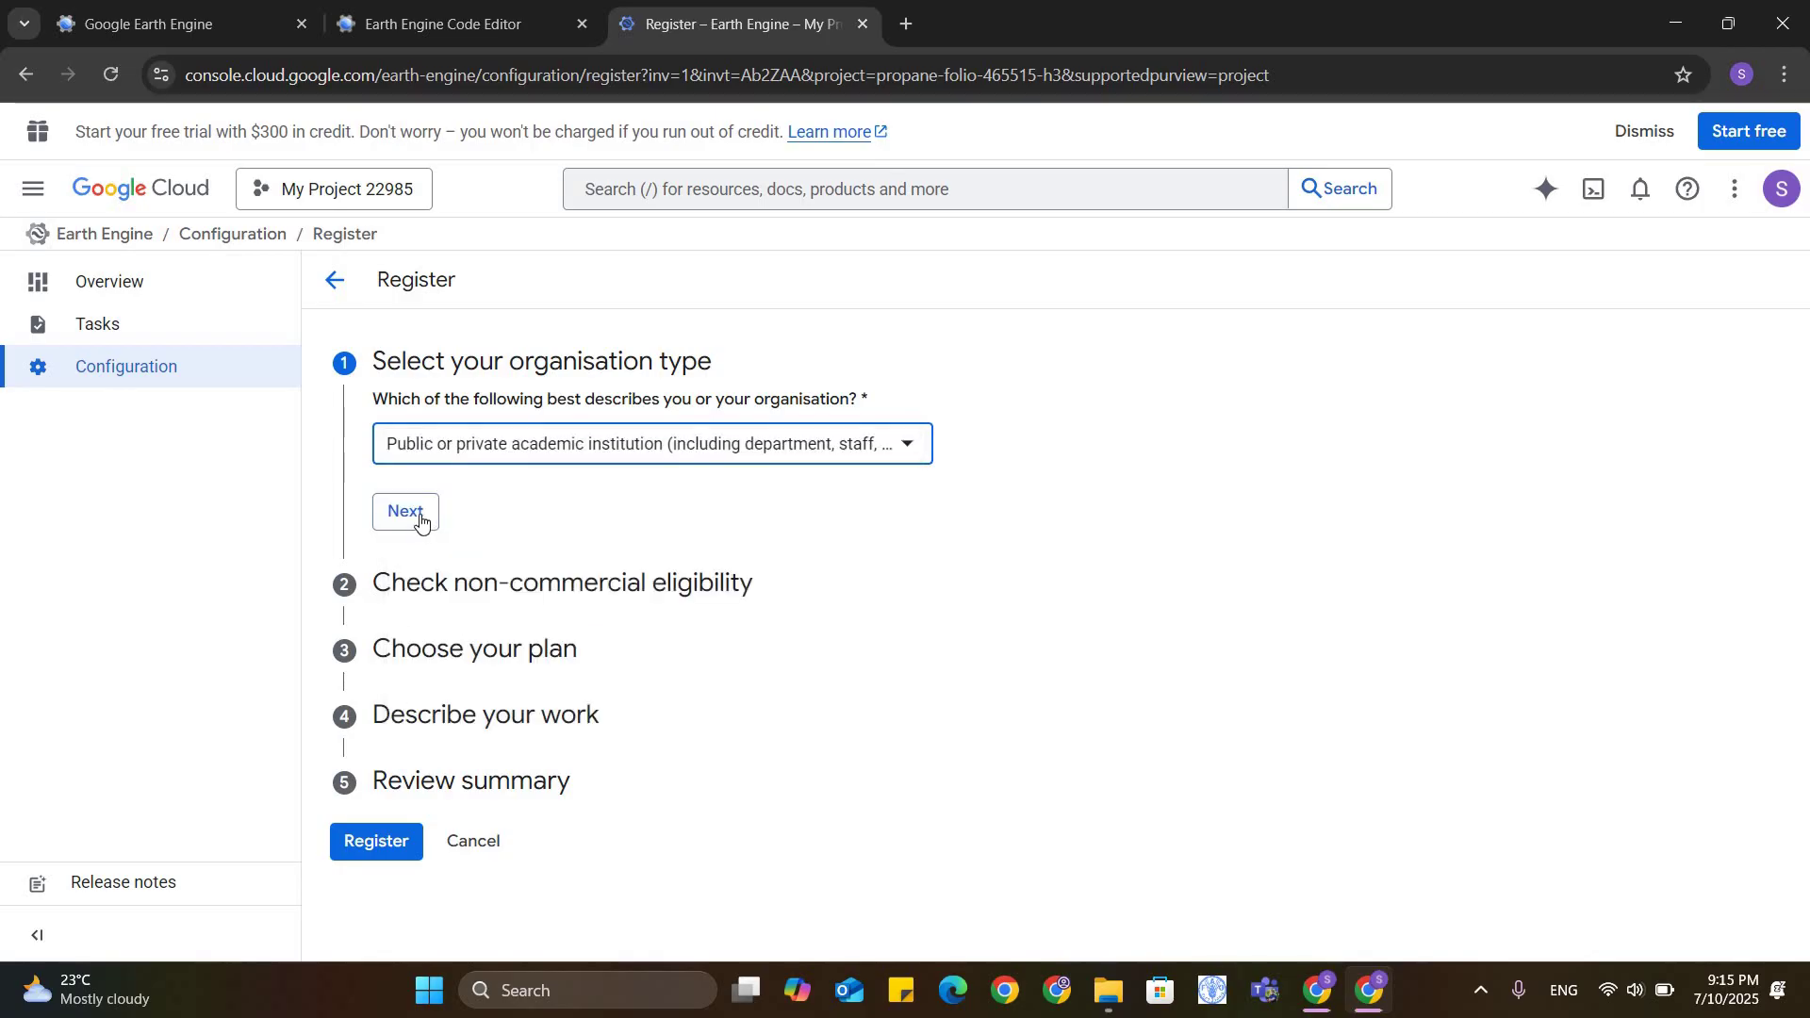
left_click(420, 520)
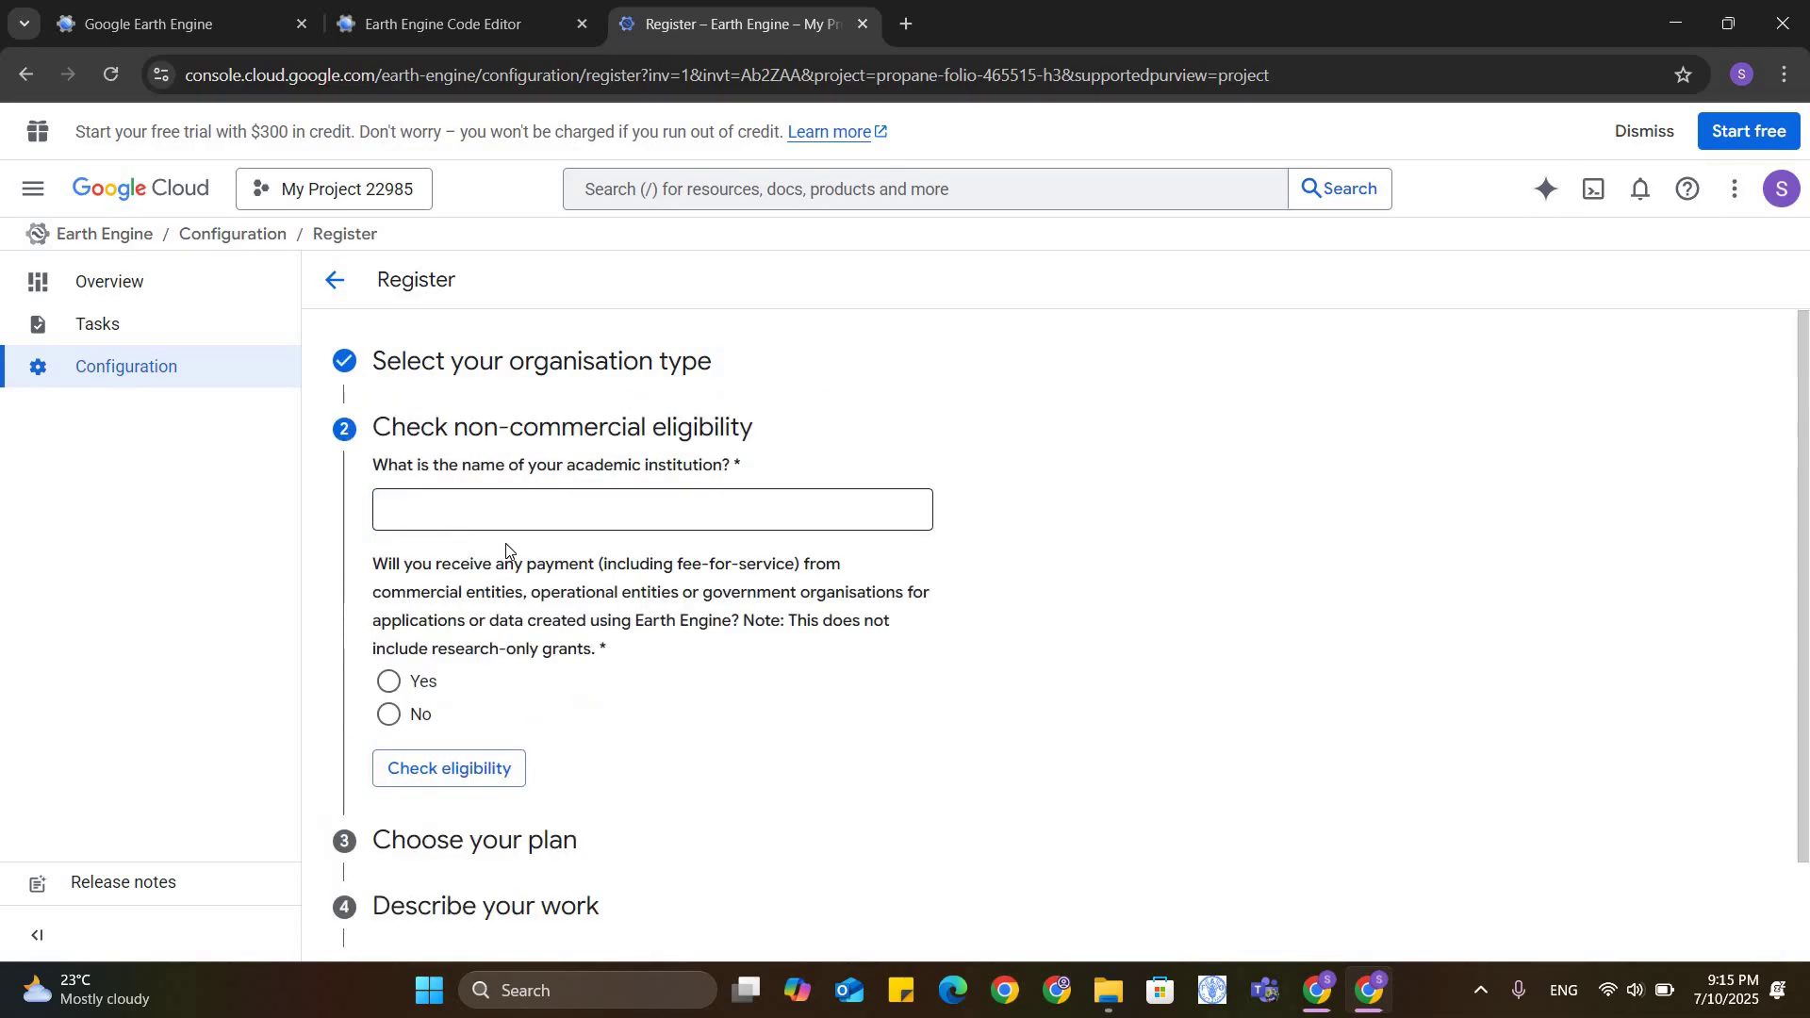
scroll(369, 481, "down", 2)
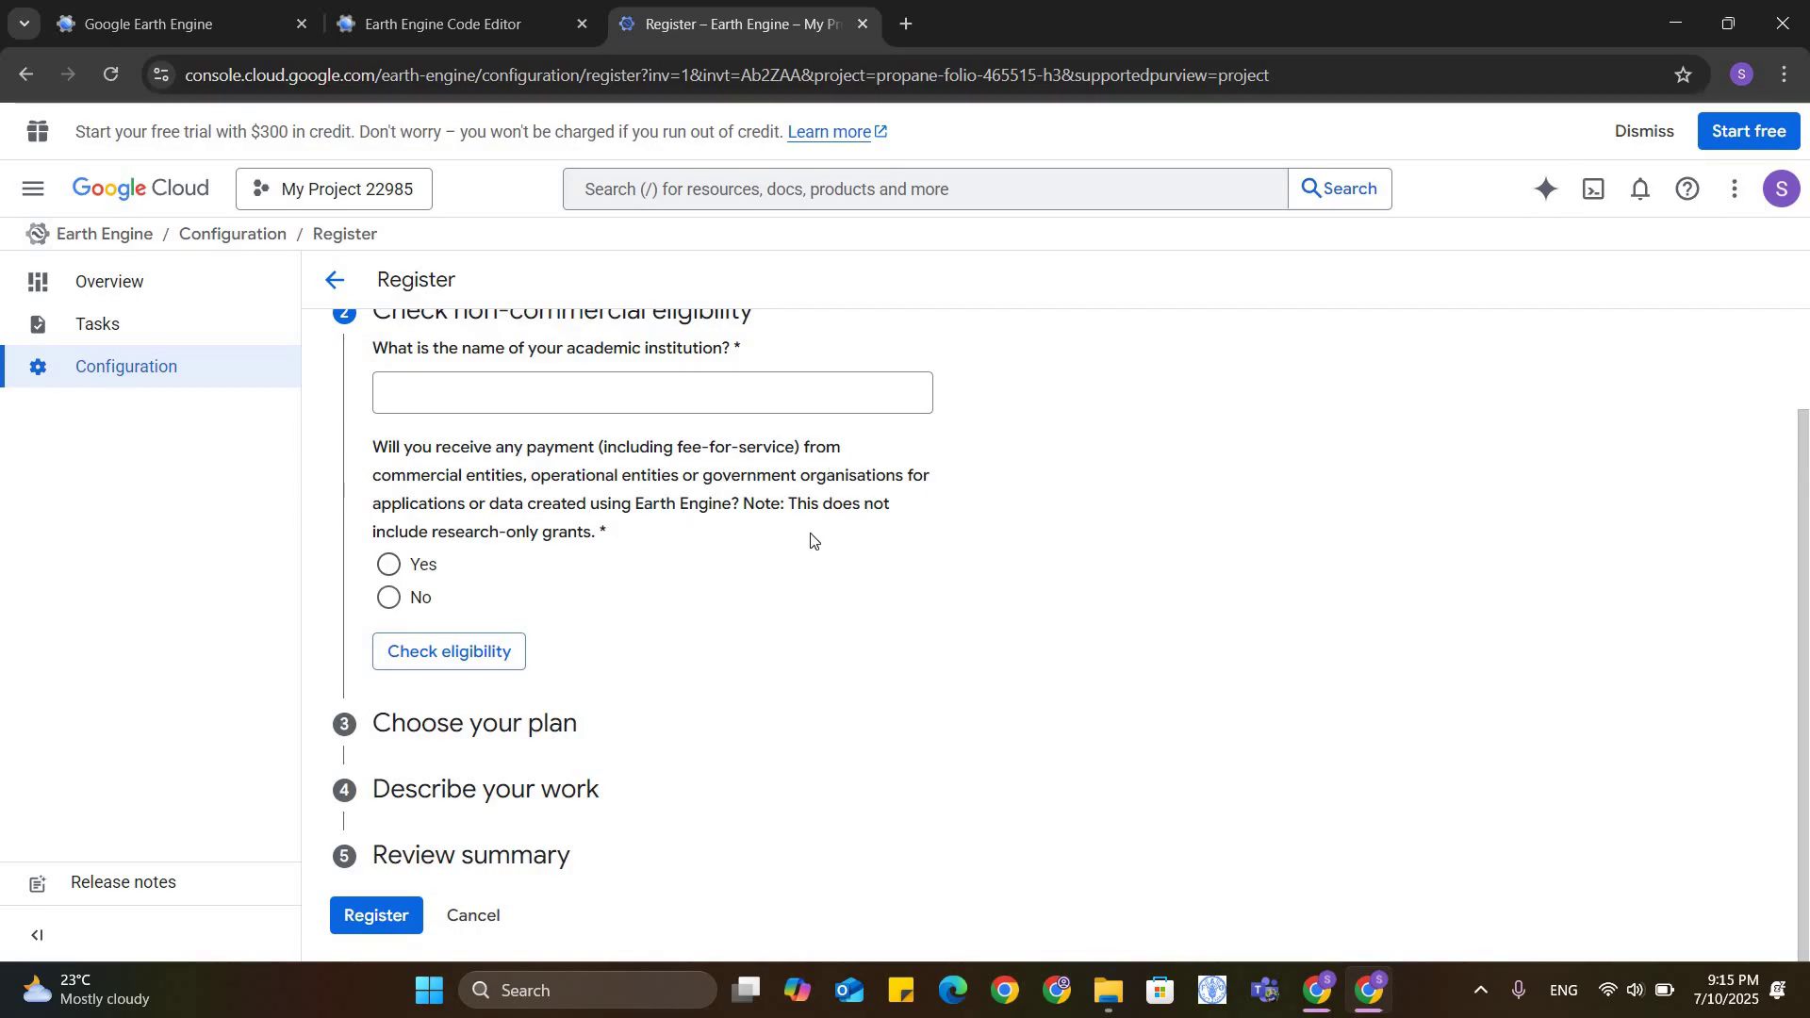
- Answer No to commercial payments, choose Scientific research, and enter the forest fire coverage research question
left_click(398, 608)
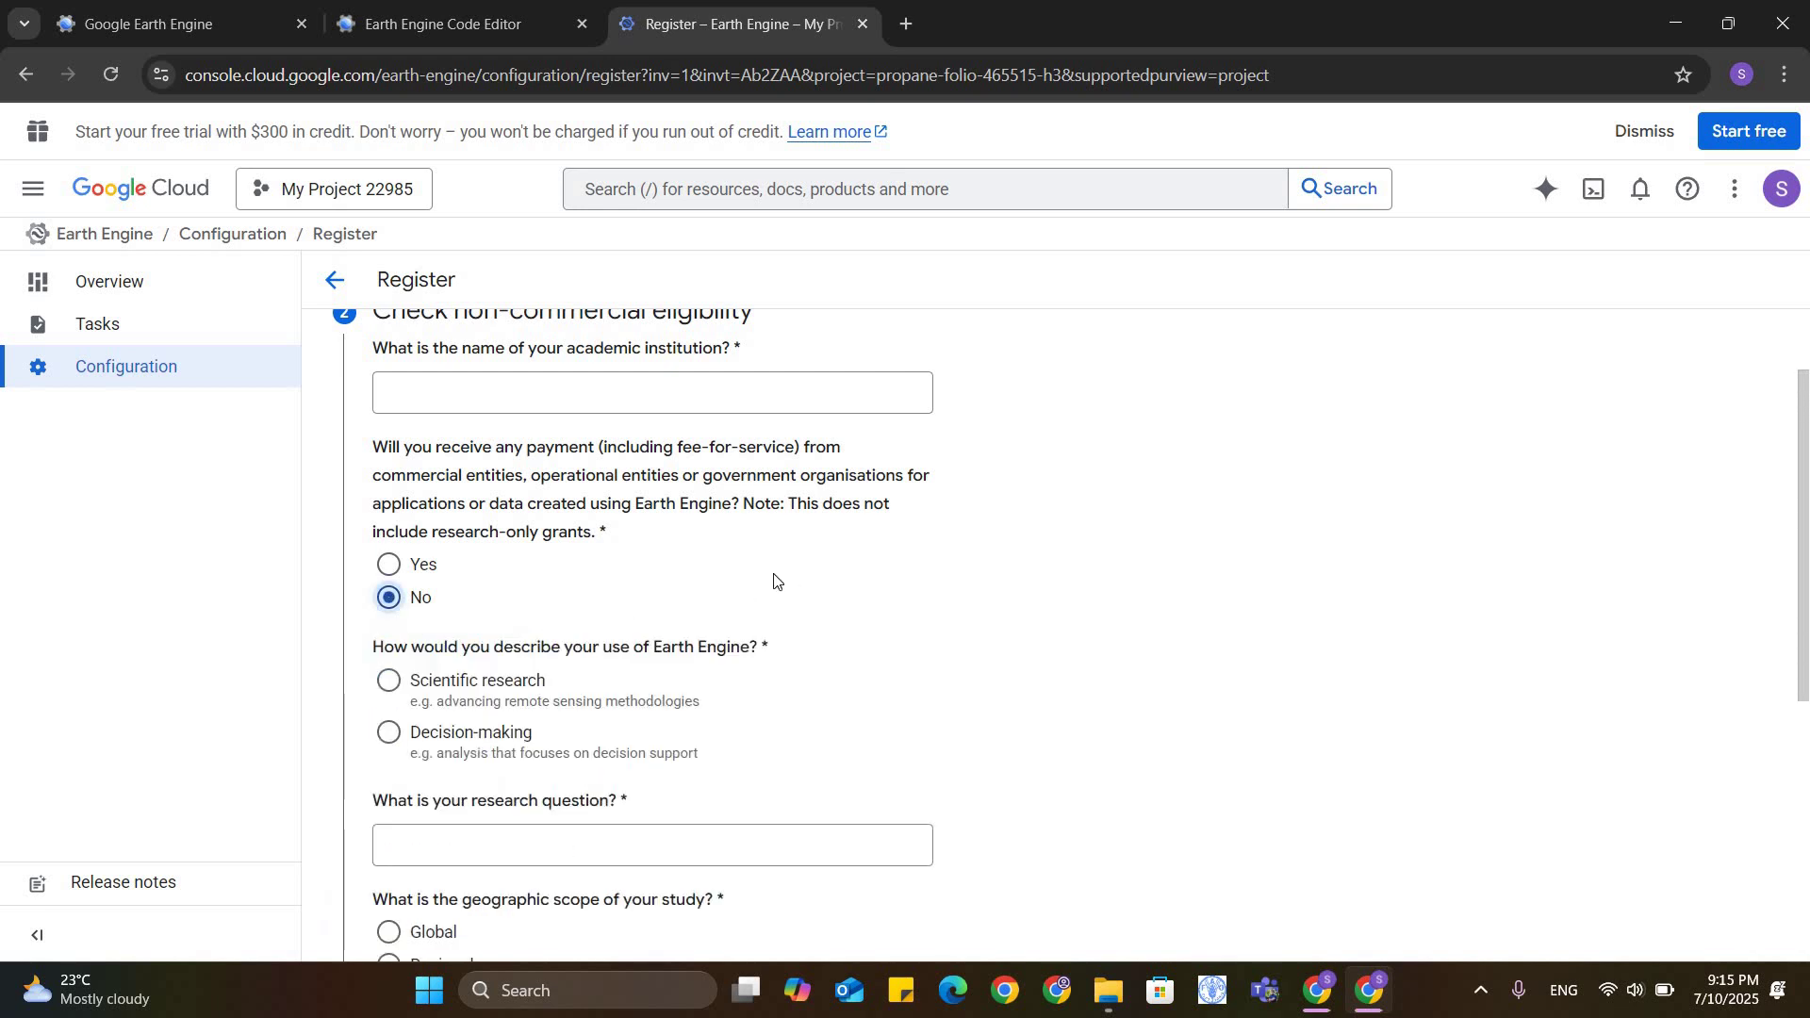
scroll(773, 577, "down", 2)
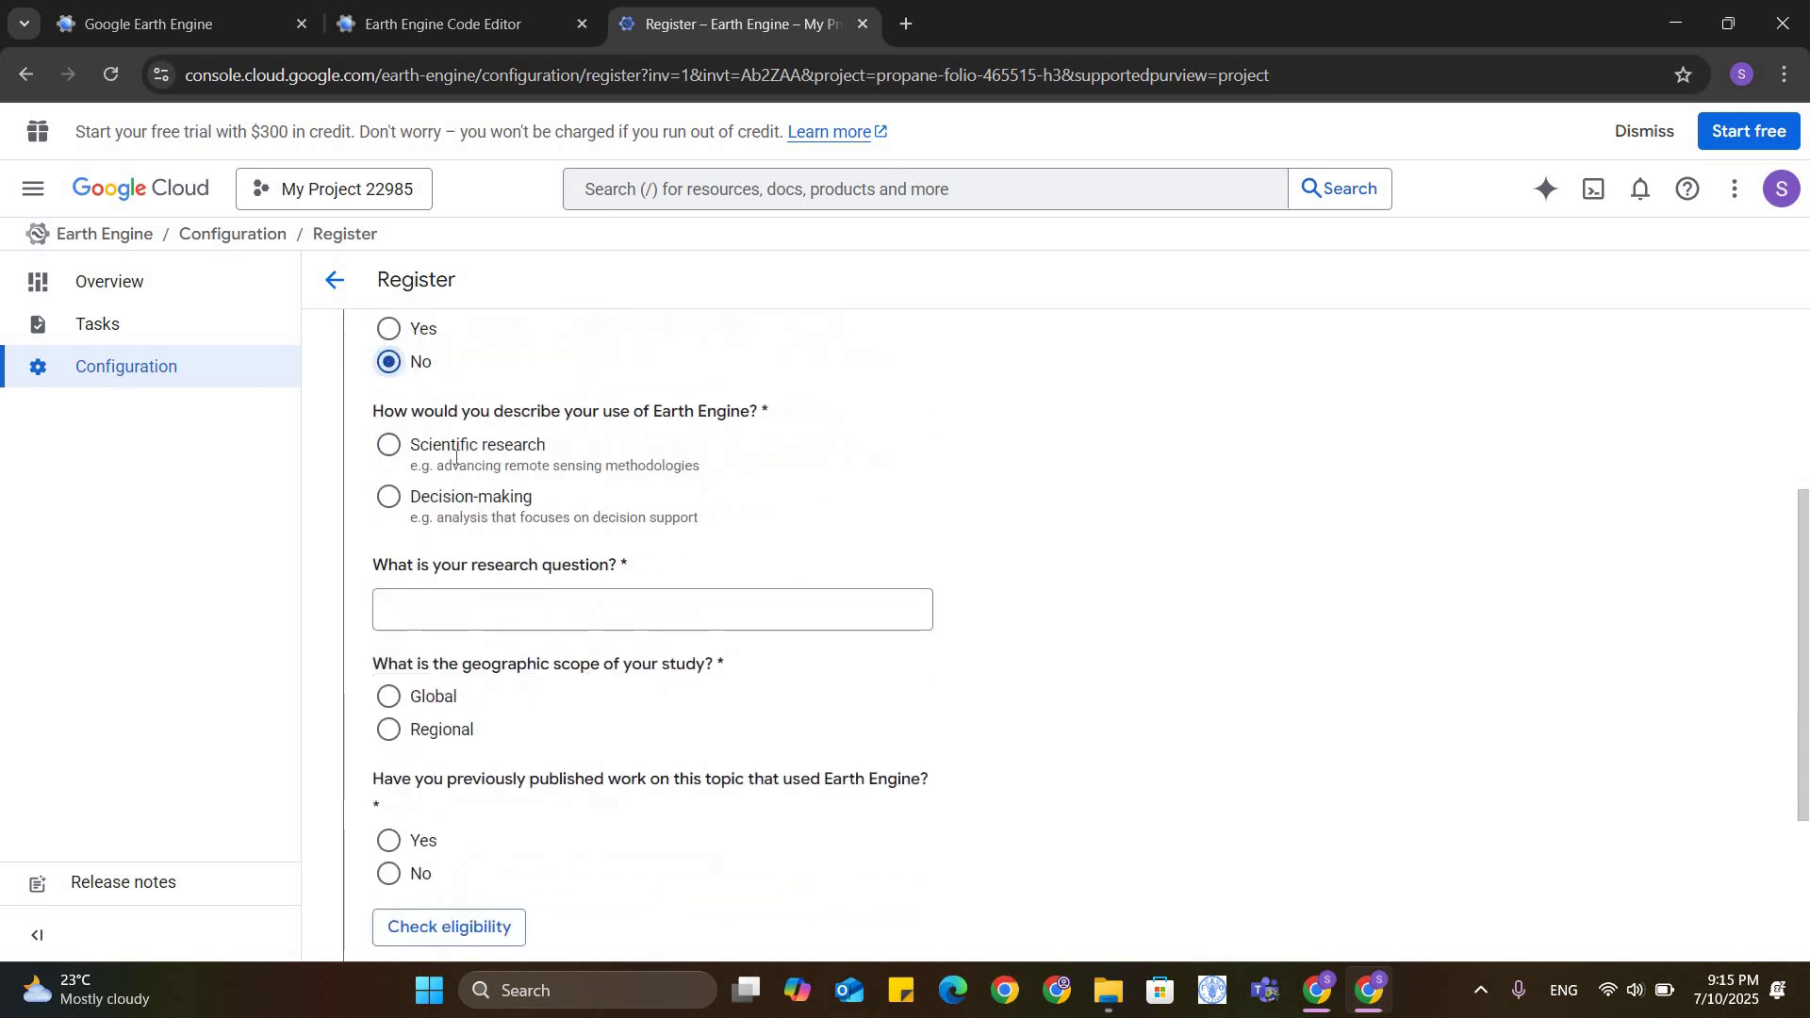
left_click(390, 450)
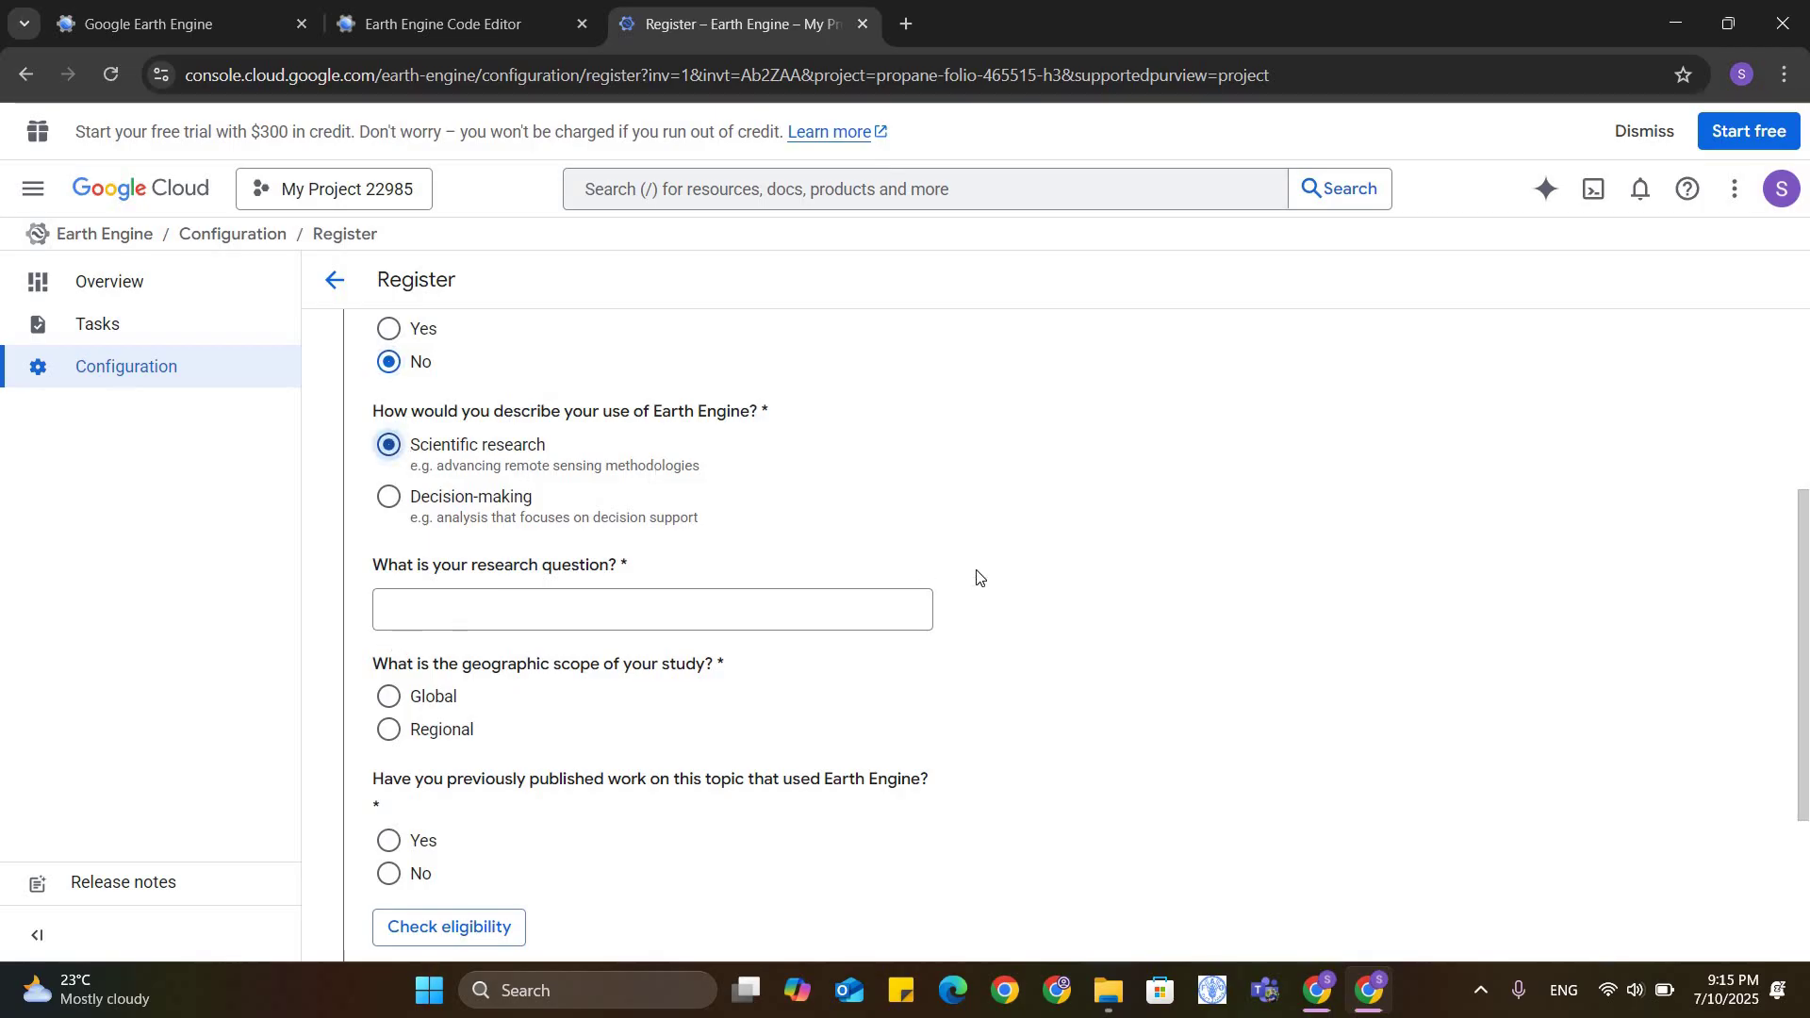
scroll(606, 539, "down", 1)
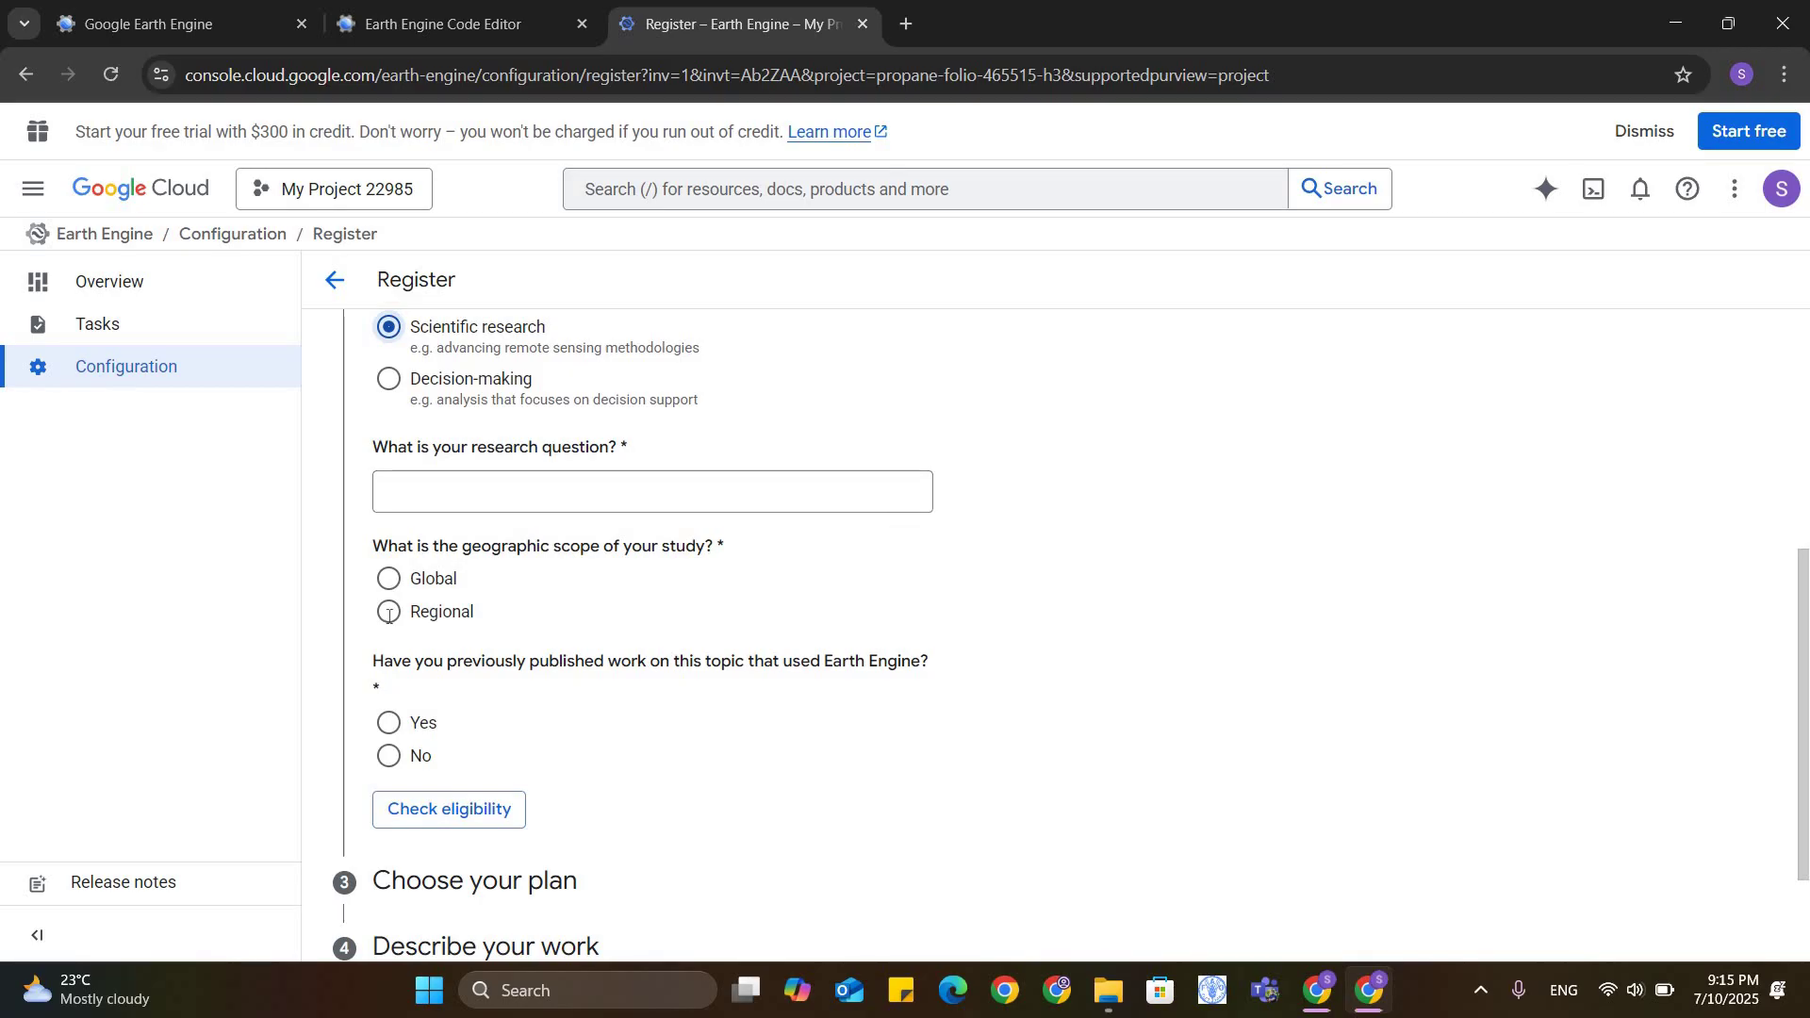
scroll(469, 638, "up", 1)
left_click(467, 638)
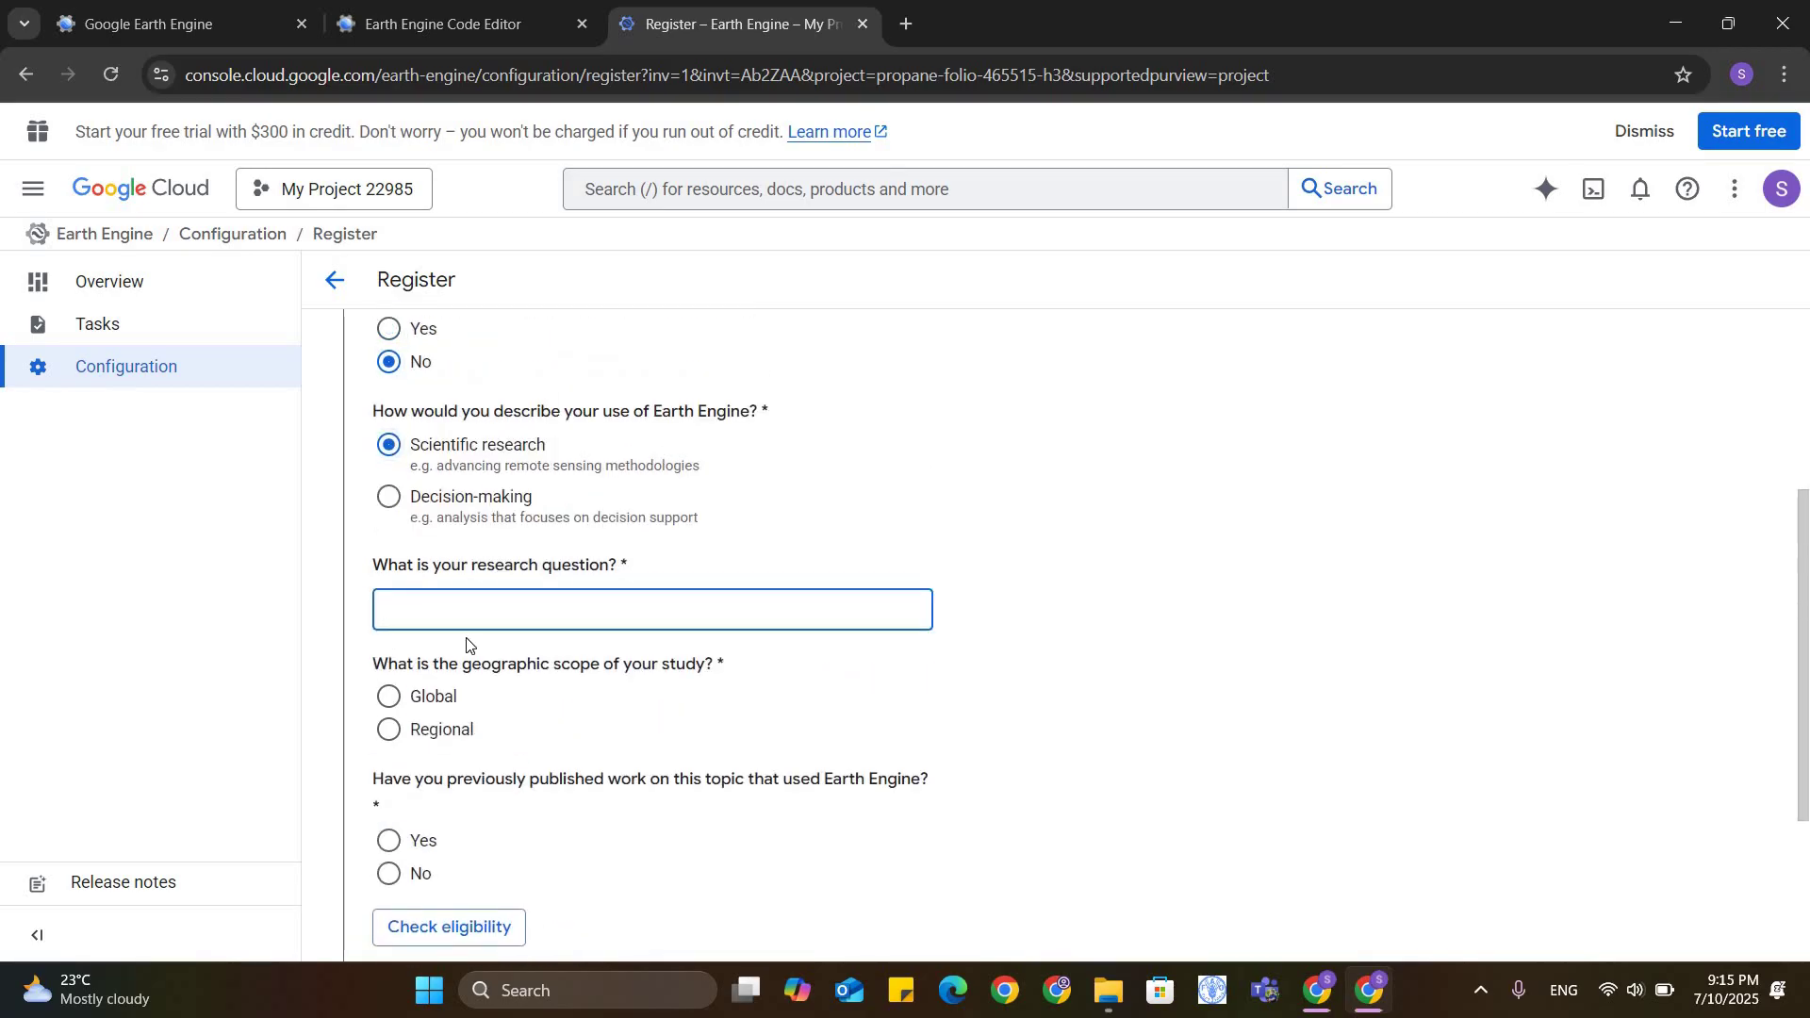
type("What ")
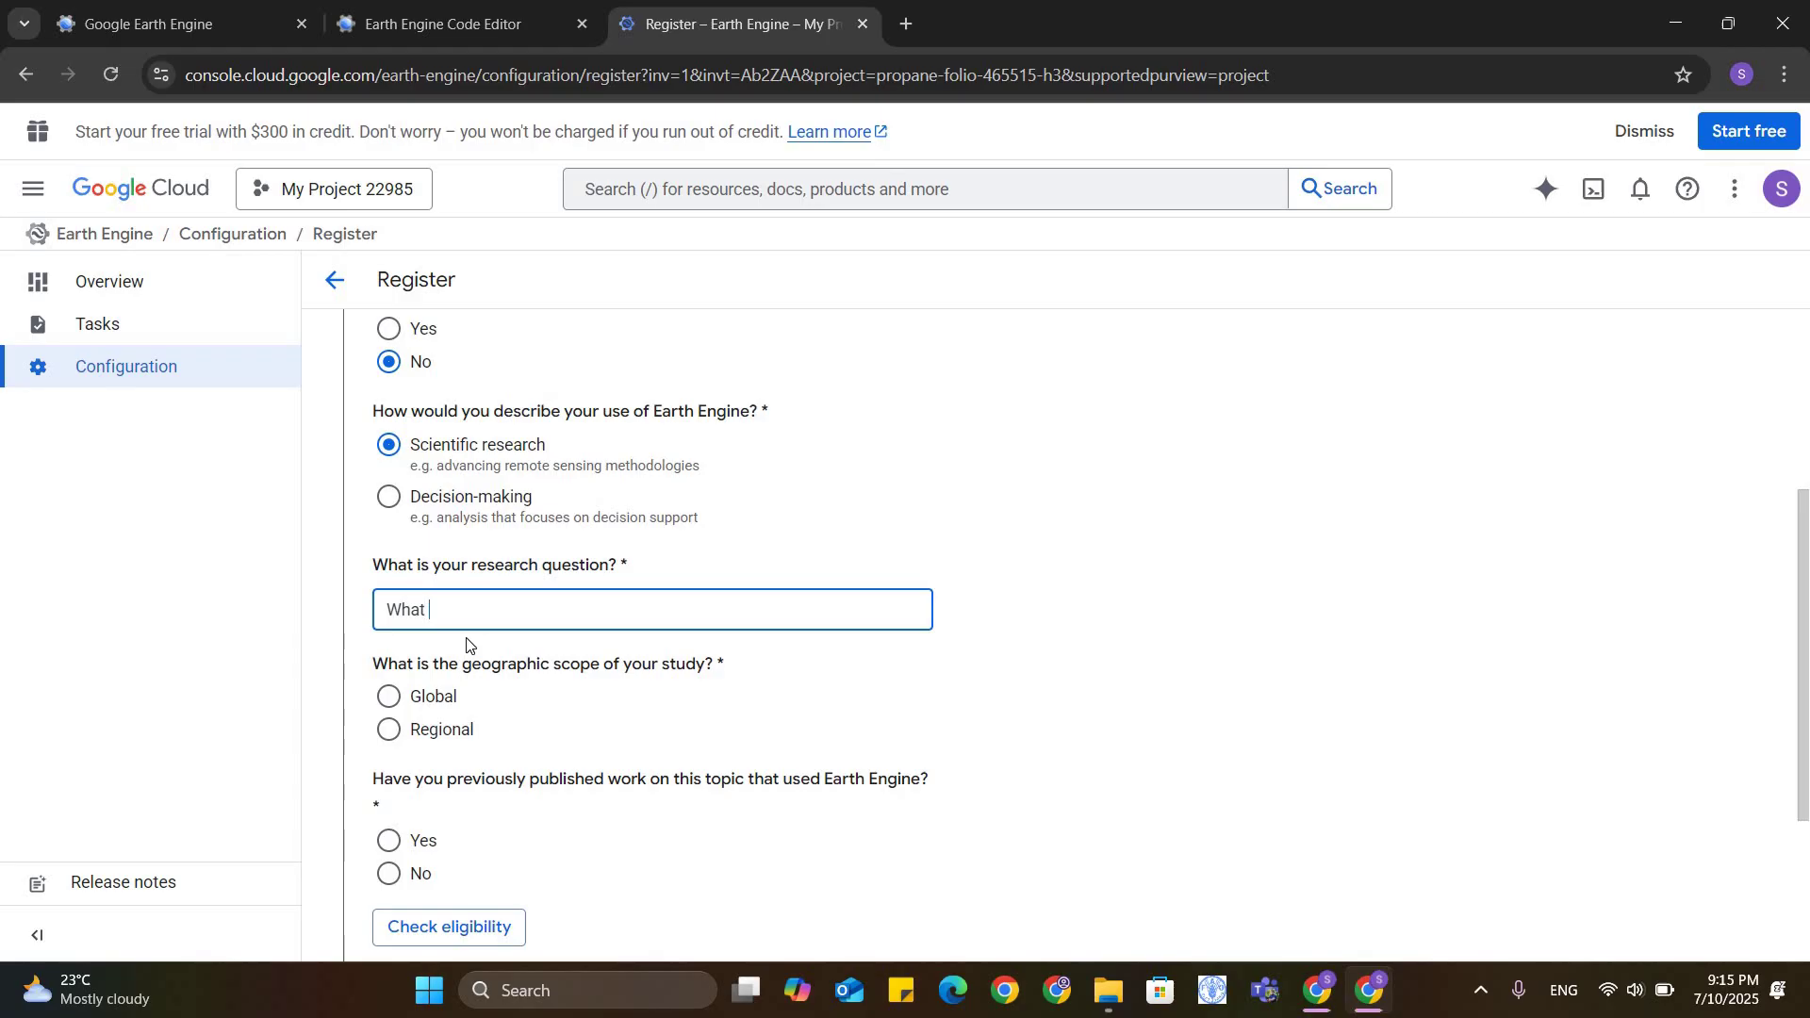
type("is the coverage of forest fire?")
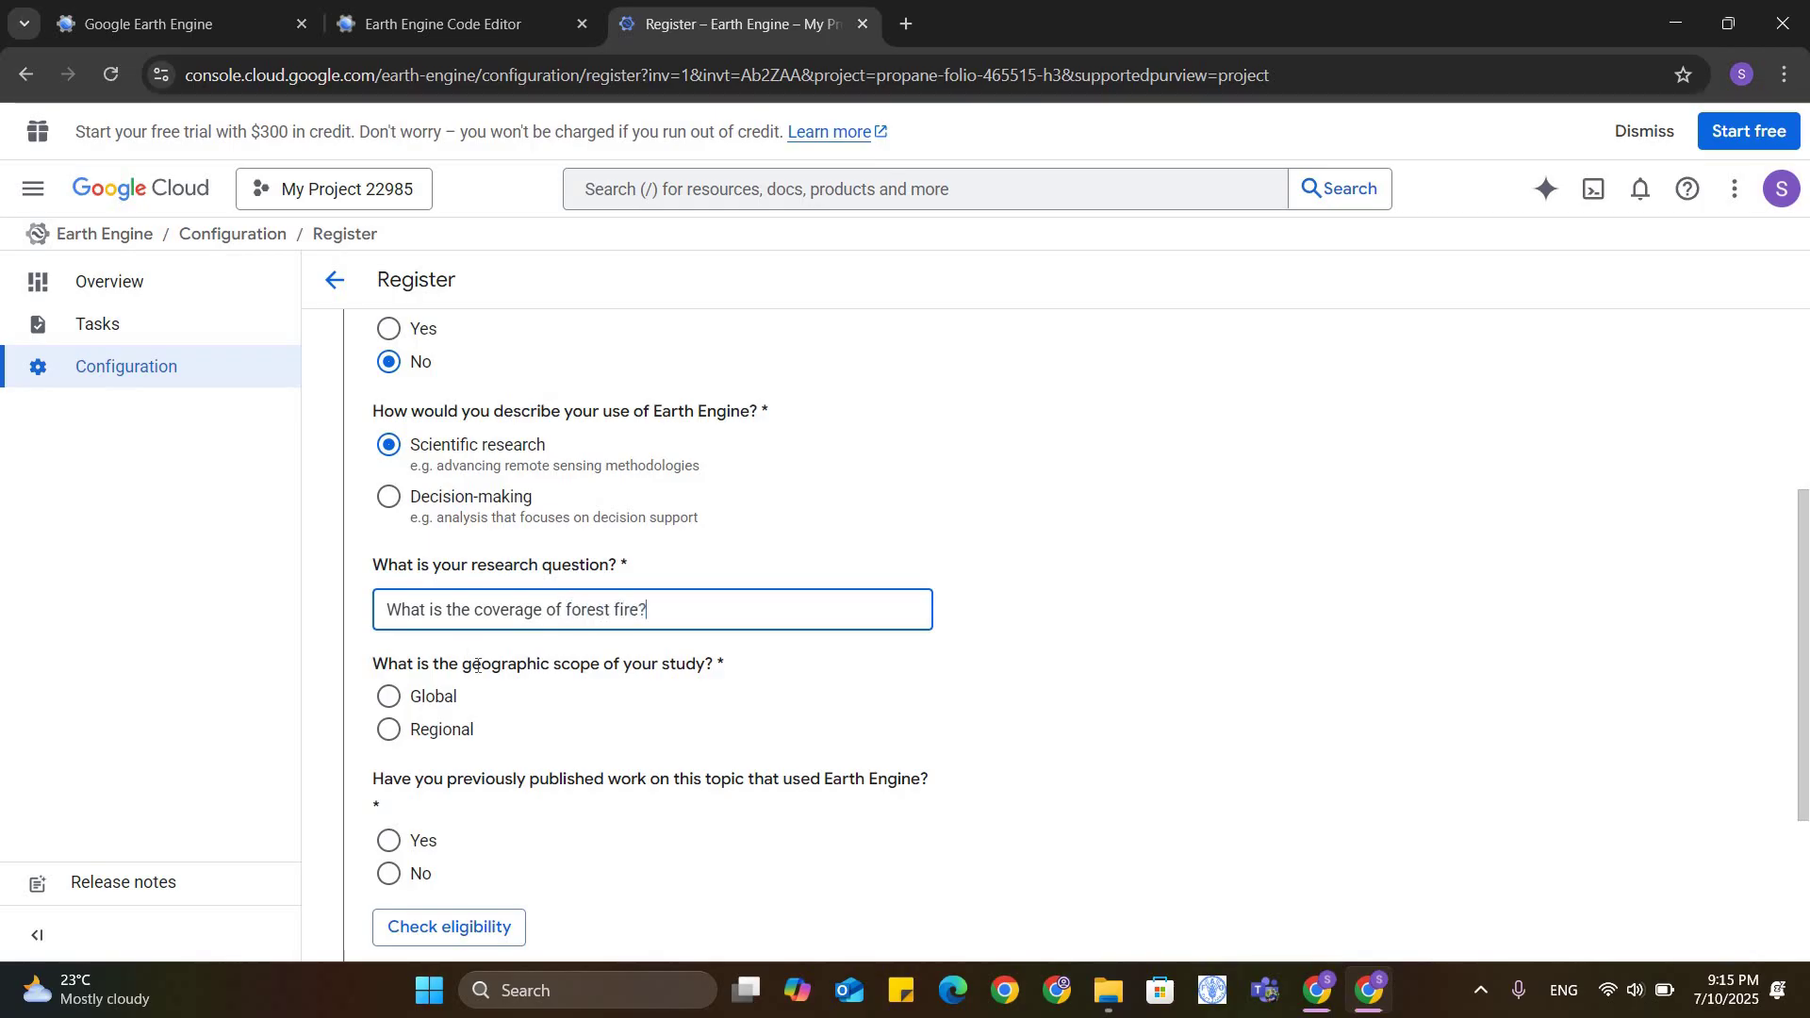
- Set the study scope to Regional with South Asia, answer No to published work, and check eligibility
left_click(389, 730)
scroll(496, 670, "down", 1)
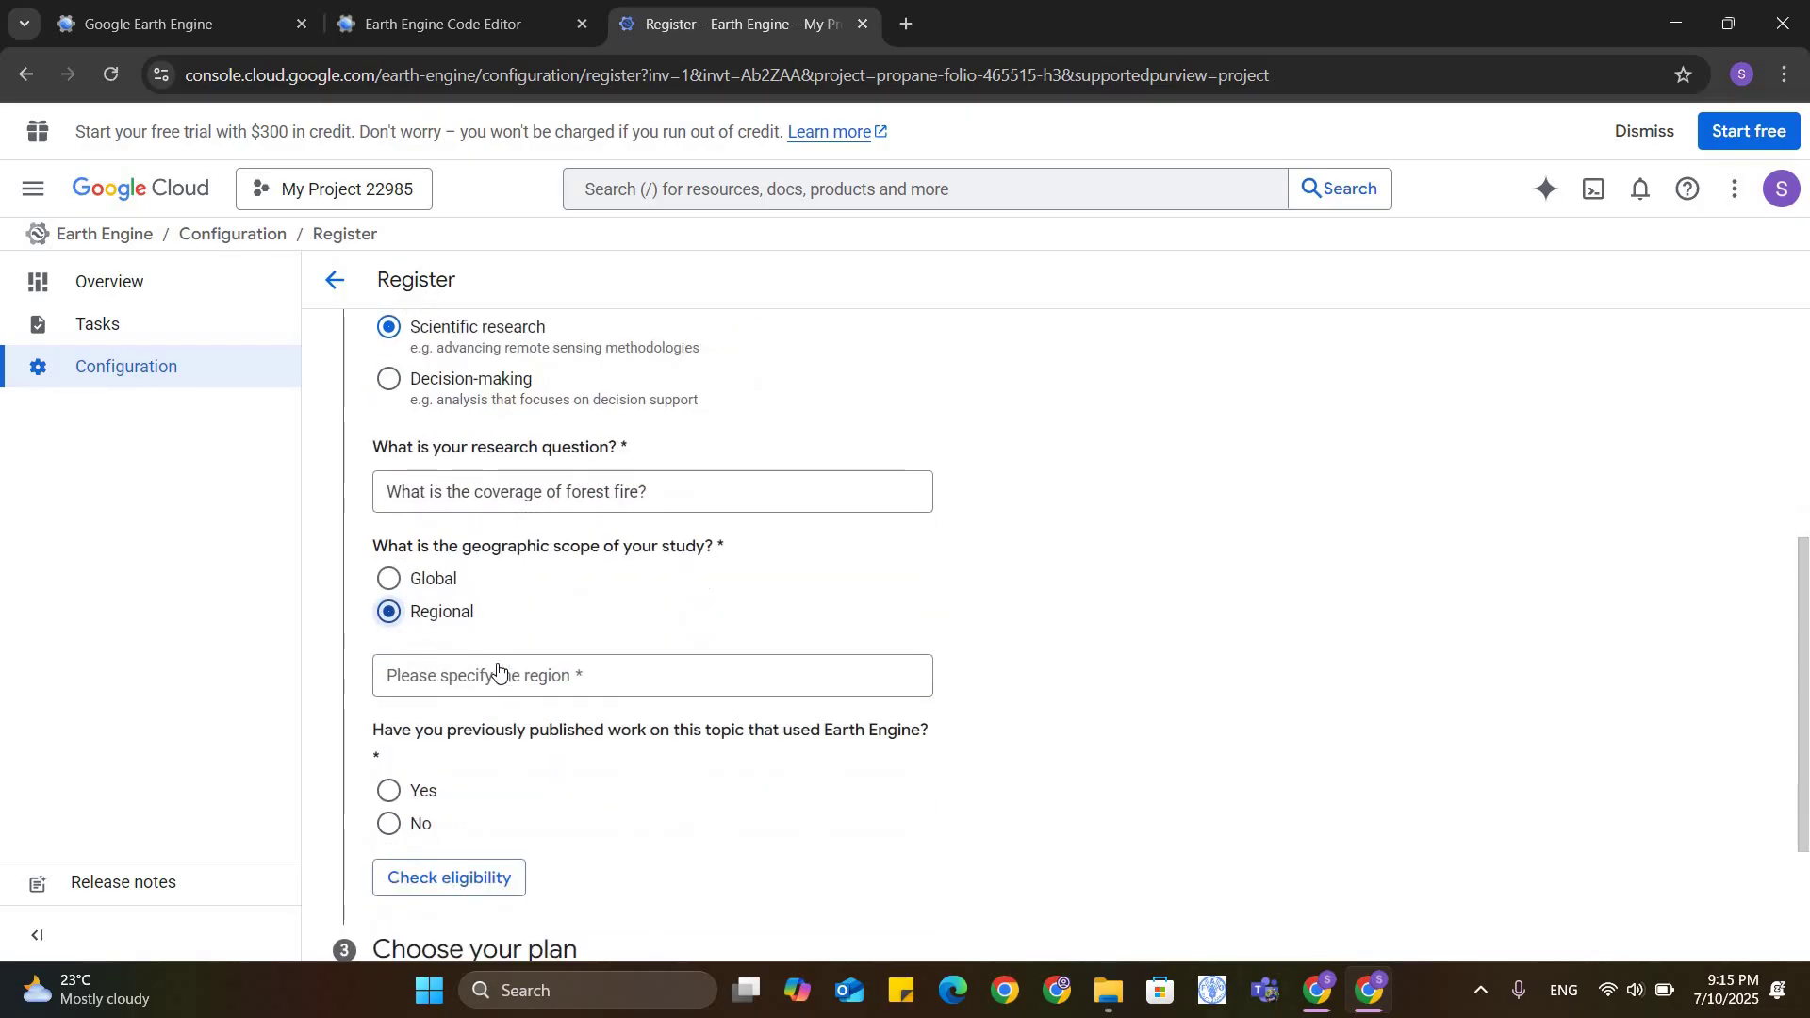
left_click(462, 677)
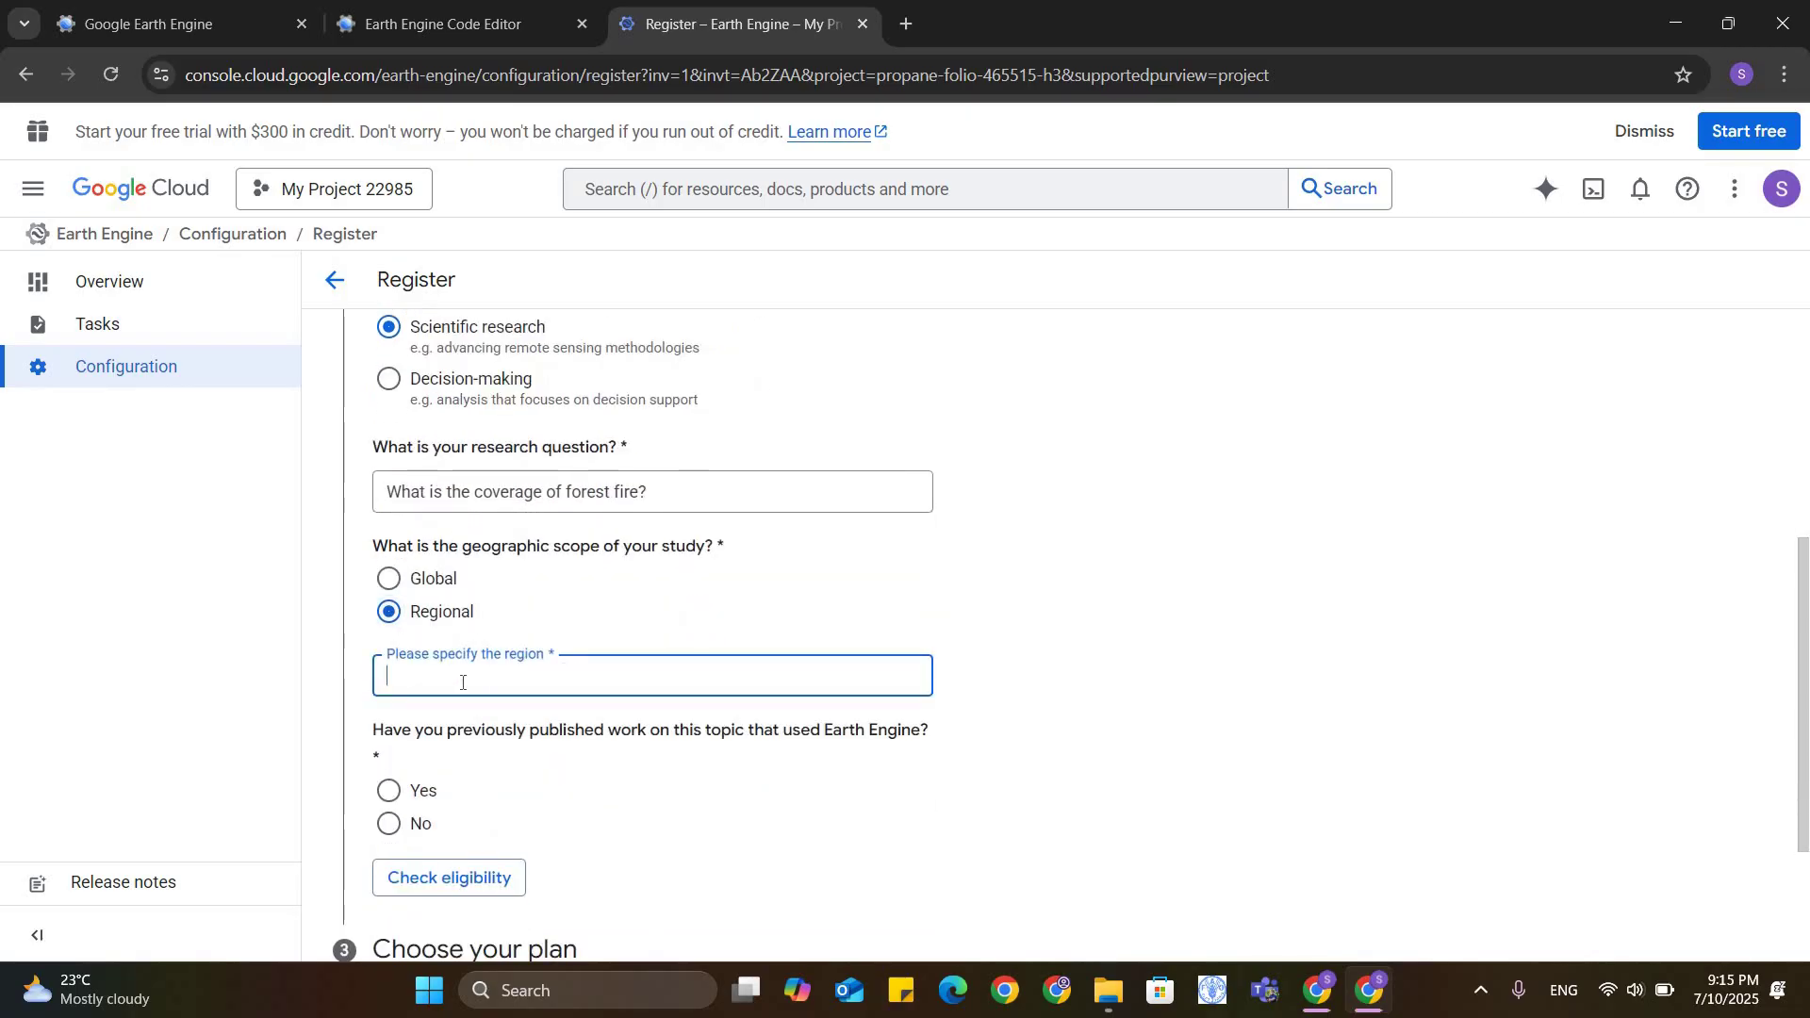
type("HI")
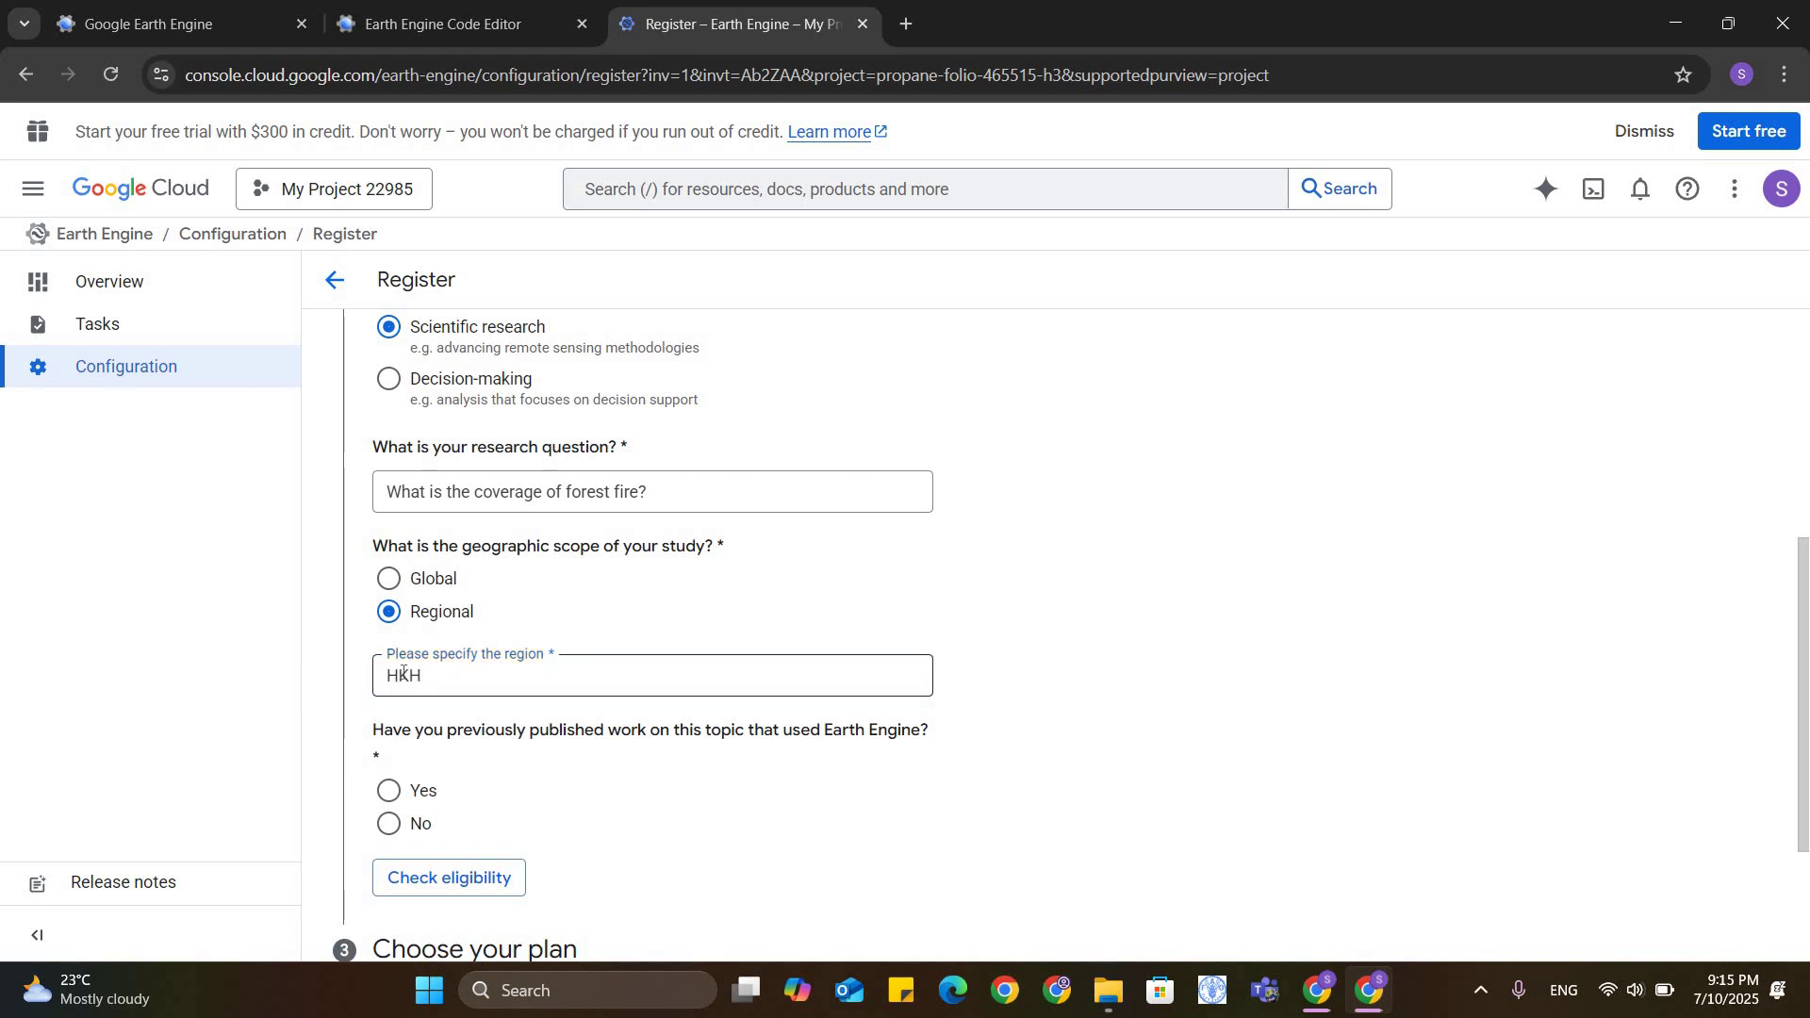
key("ctrl+a")
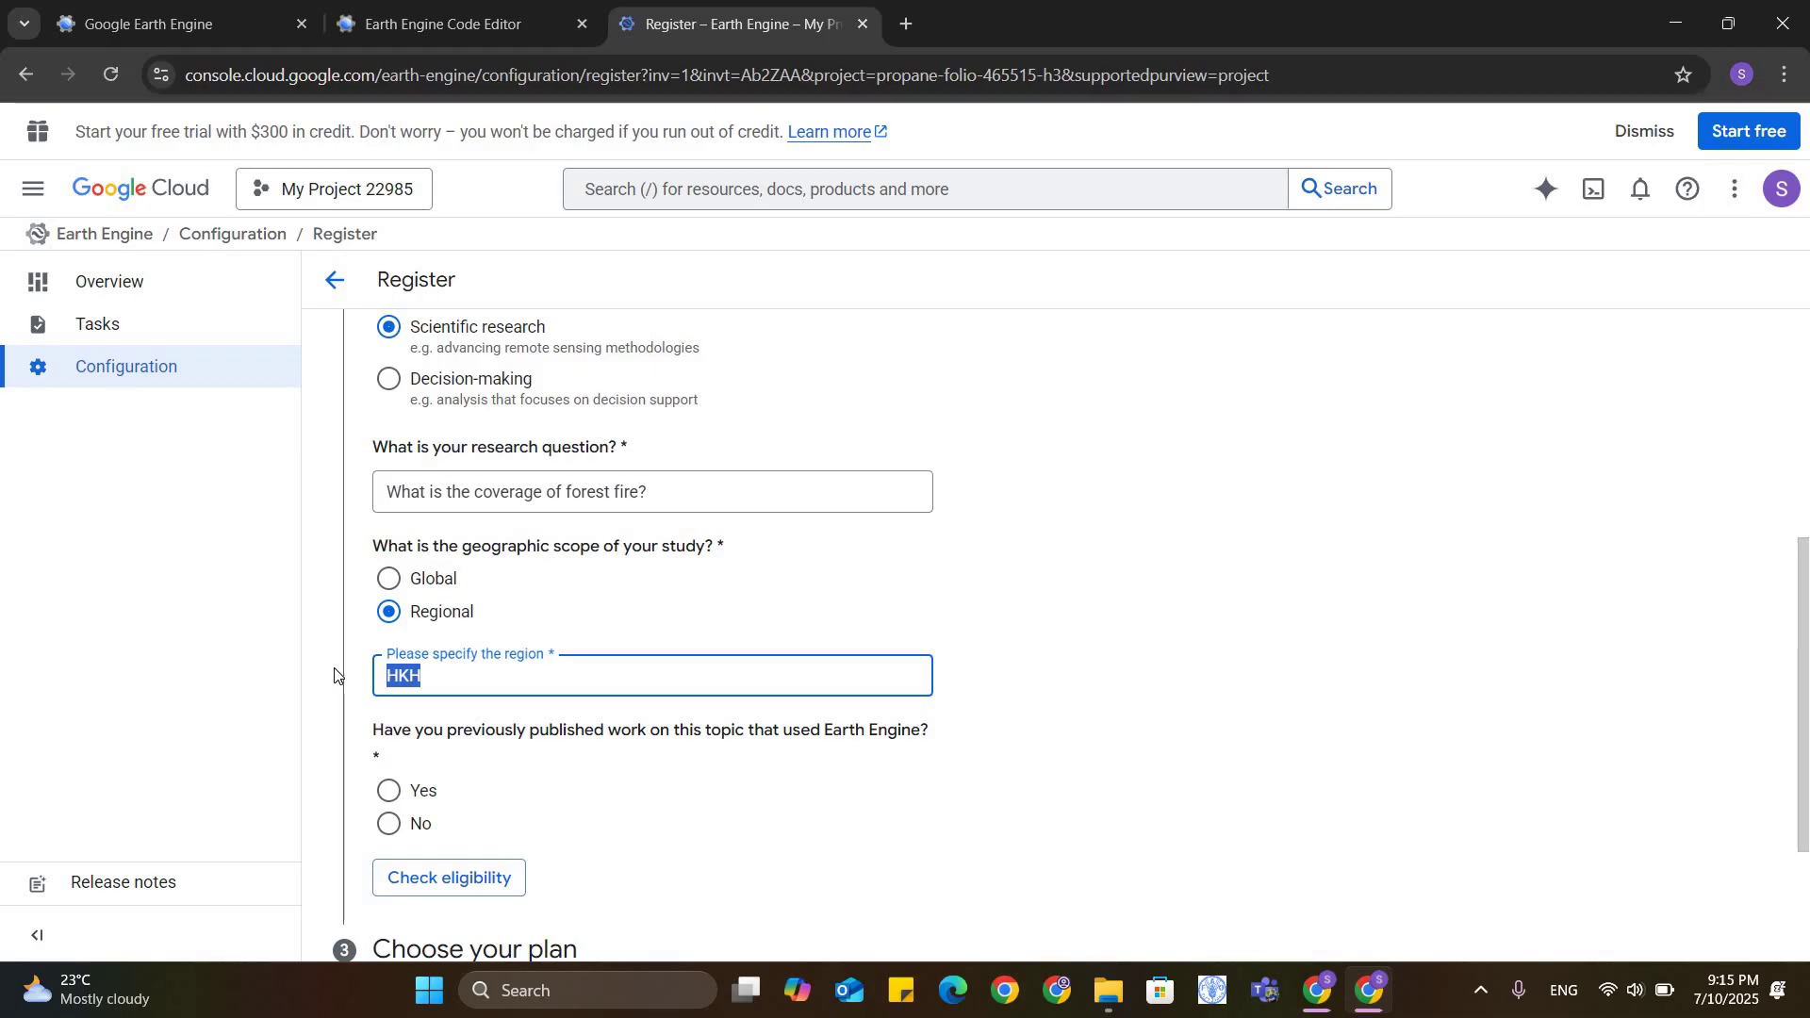
type("South Asia")
scroll(764, 523, "down", 3)
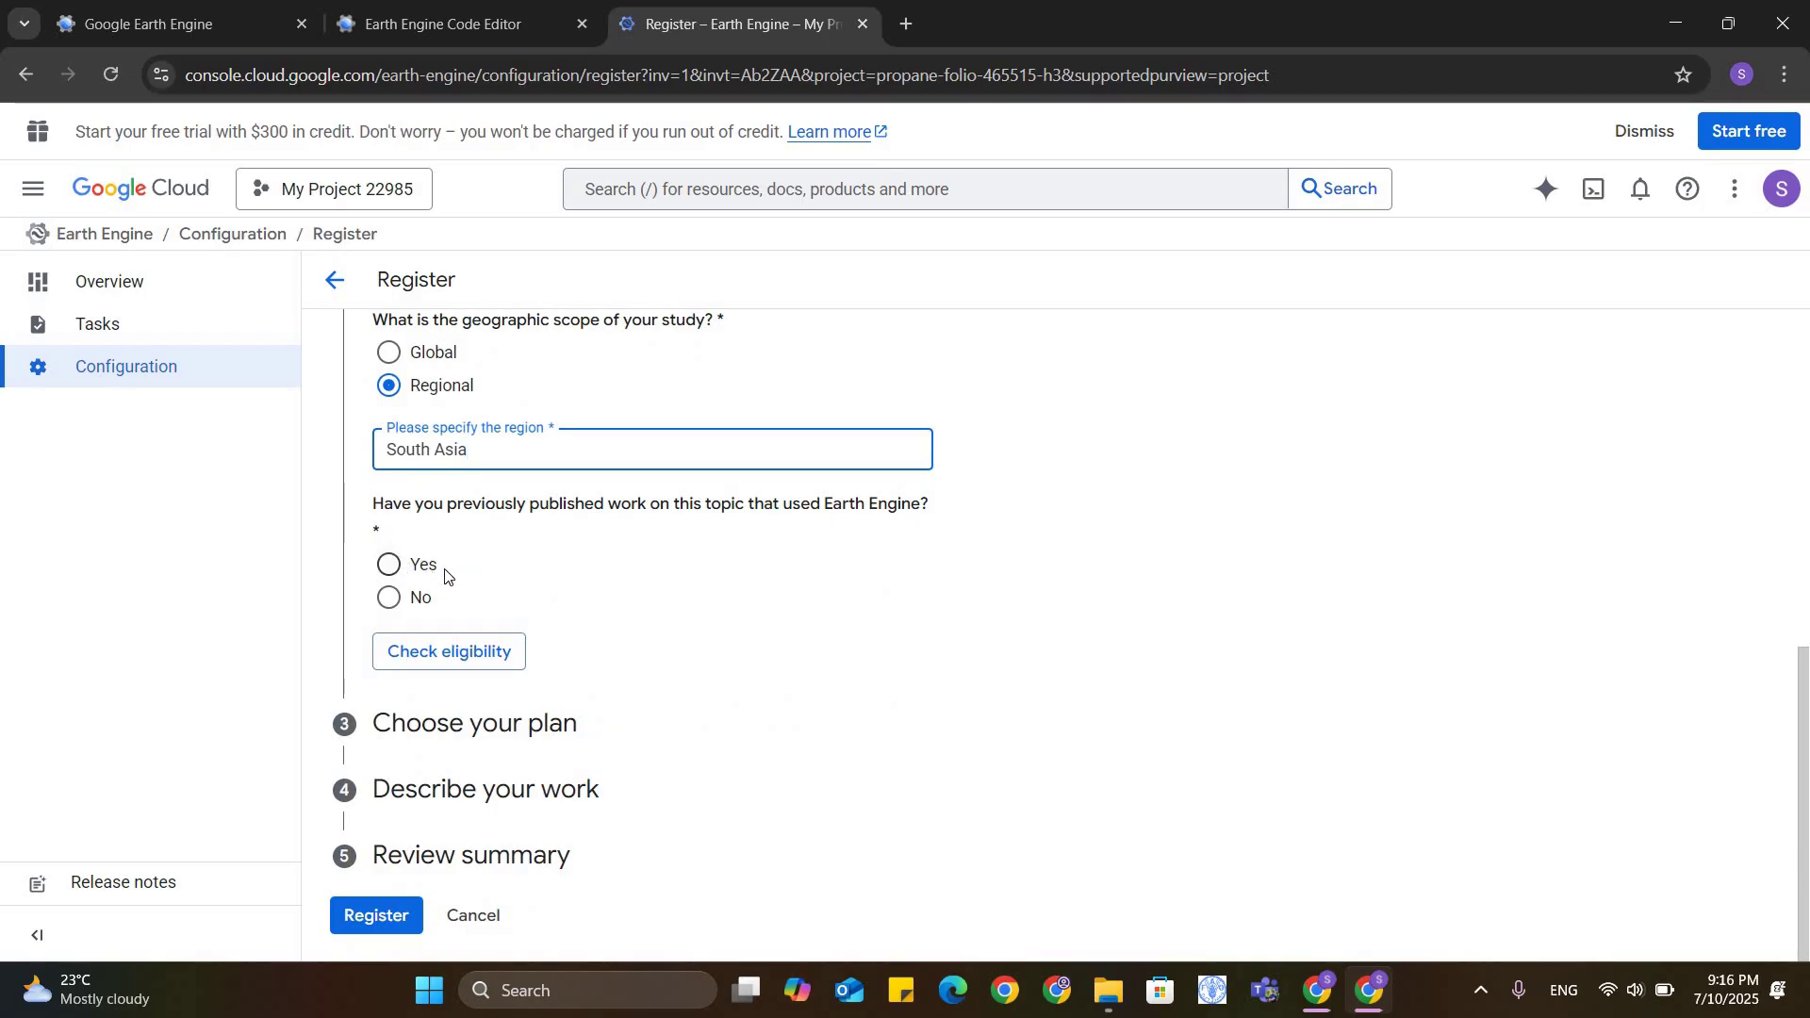
left_click(390, 601)
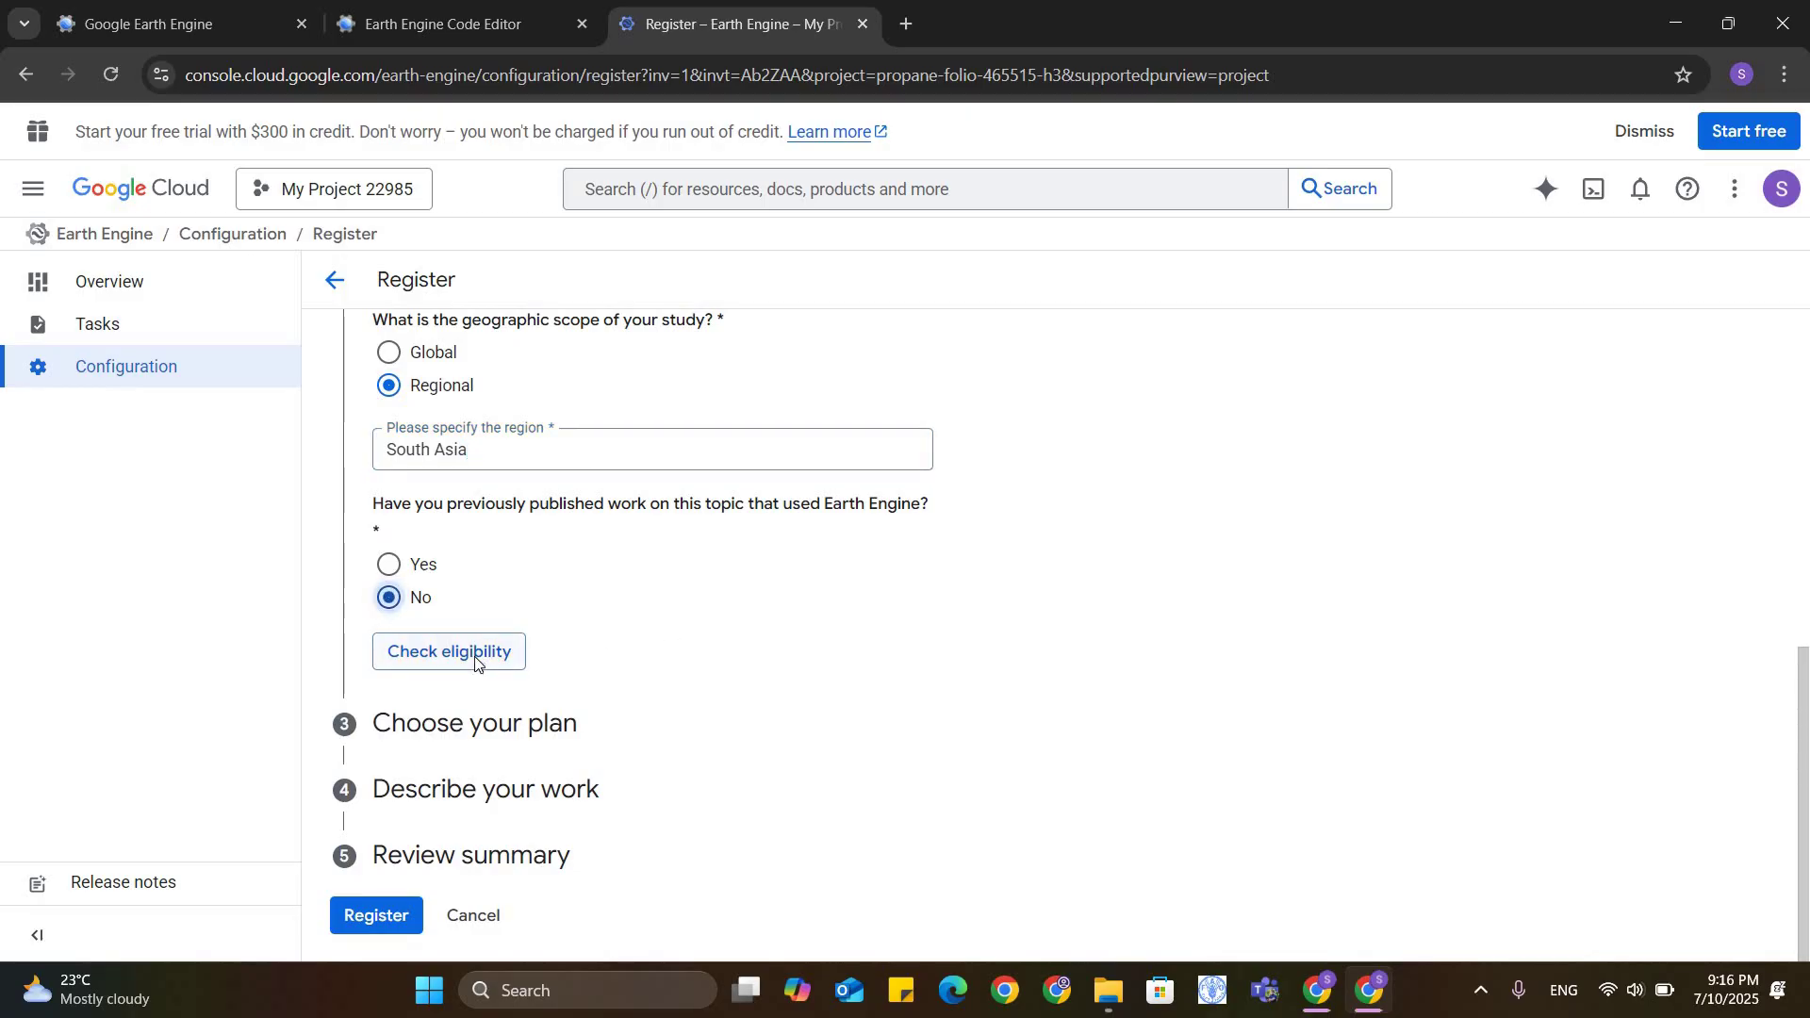
left_click(475, 657)
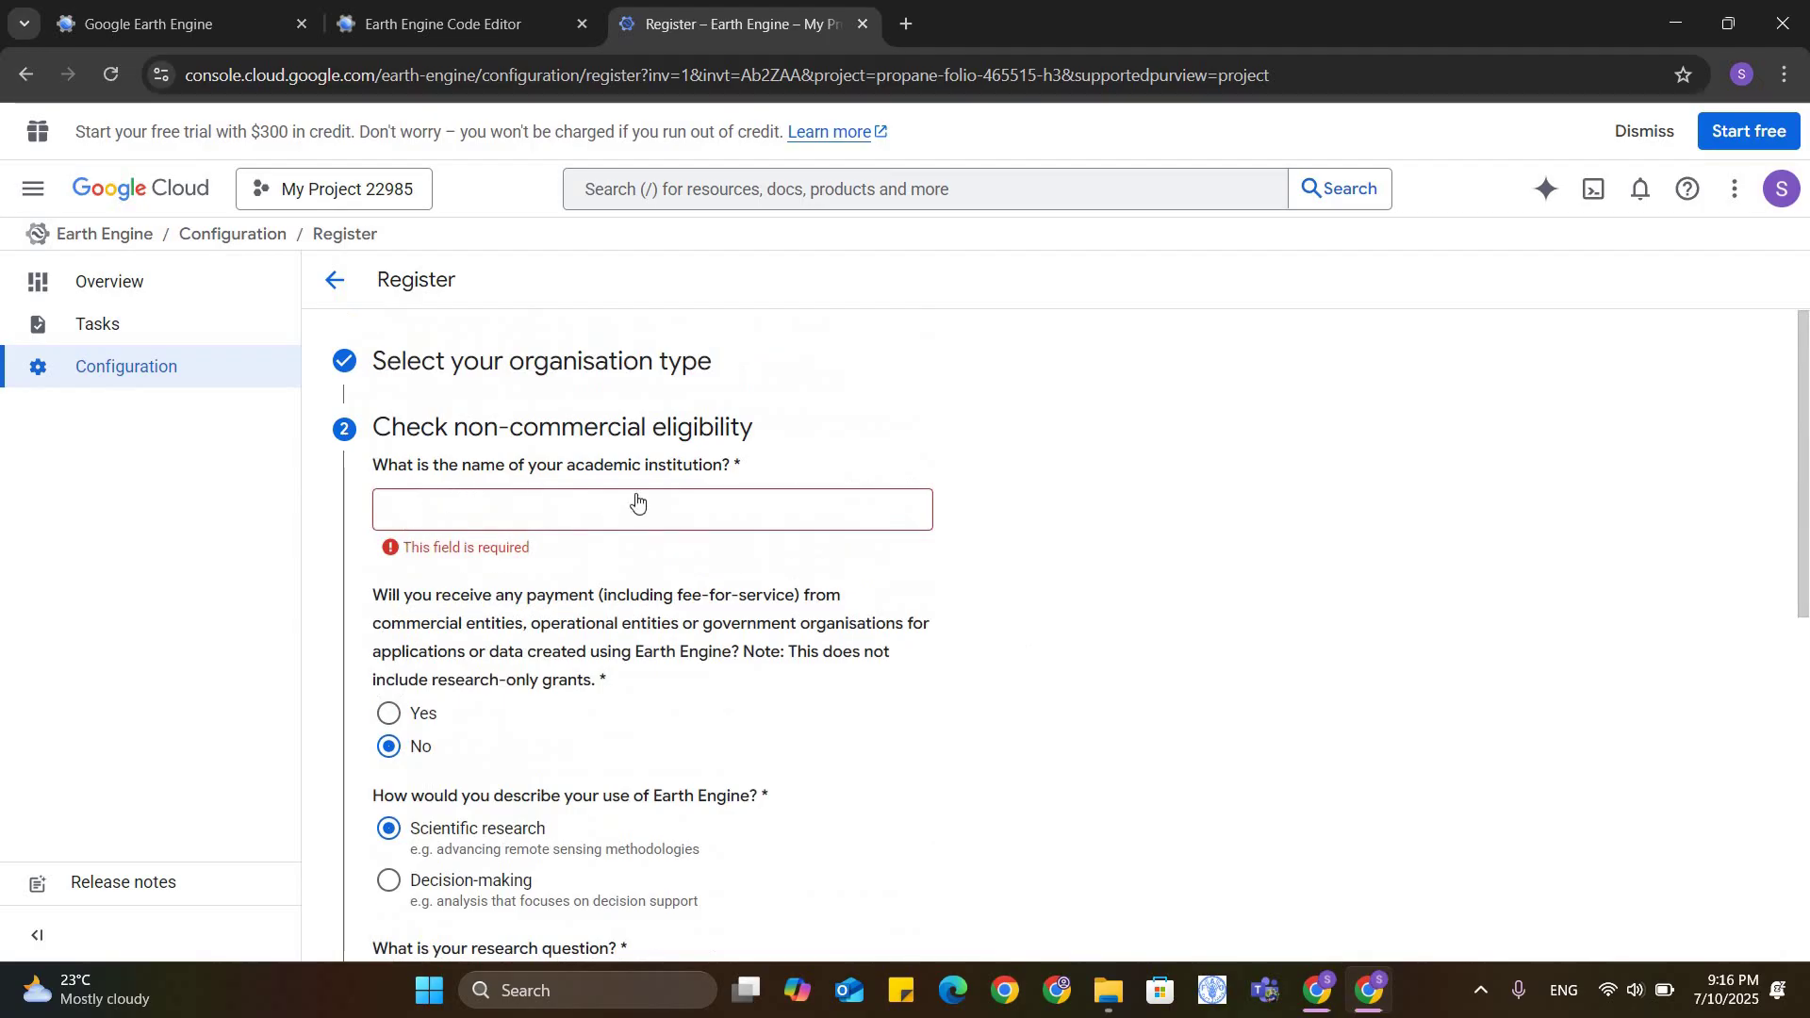
- Enter Kathmandu University as the academic institution
left_click(467, 497)
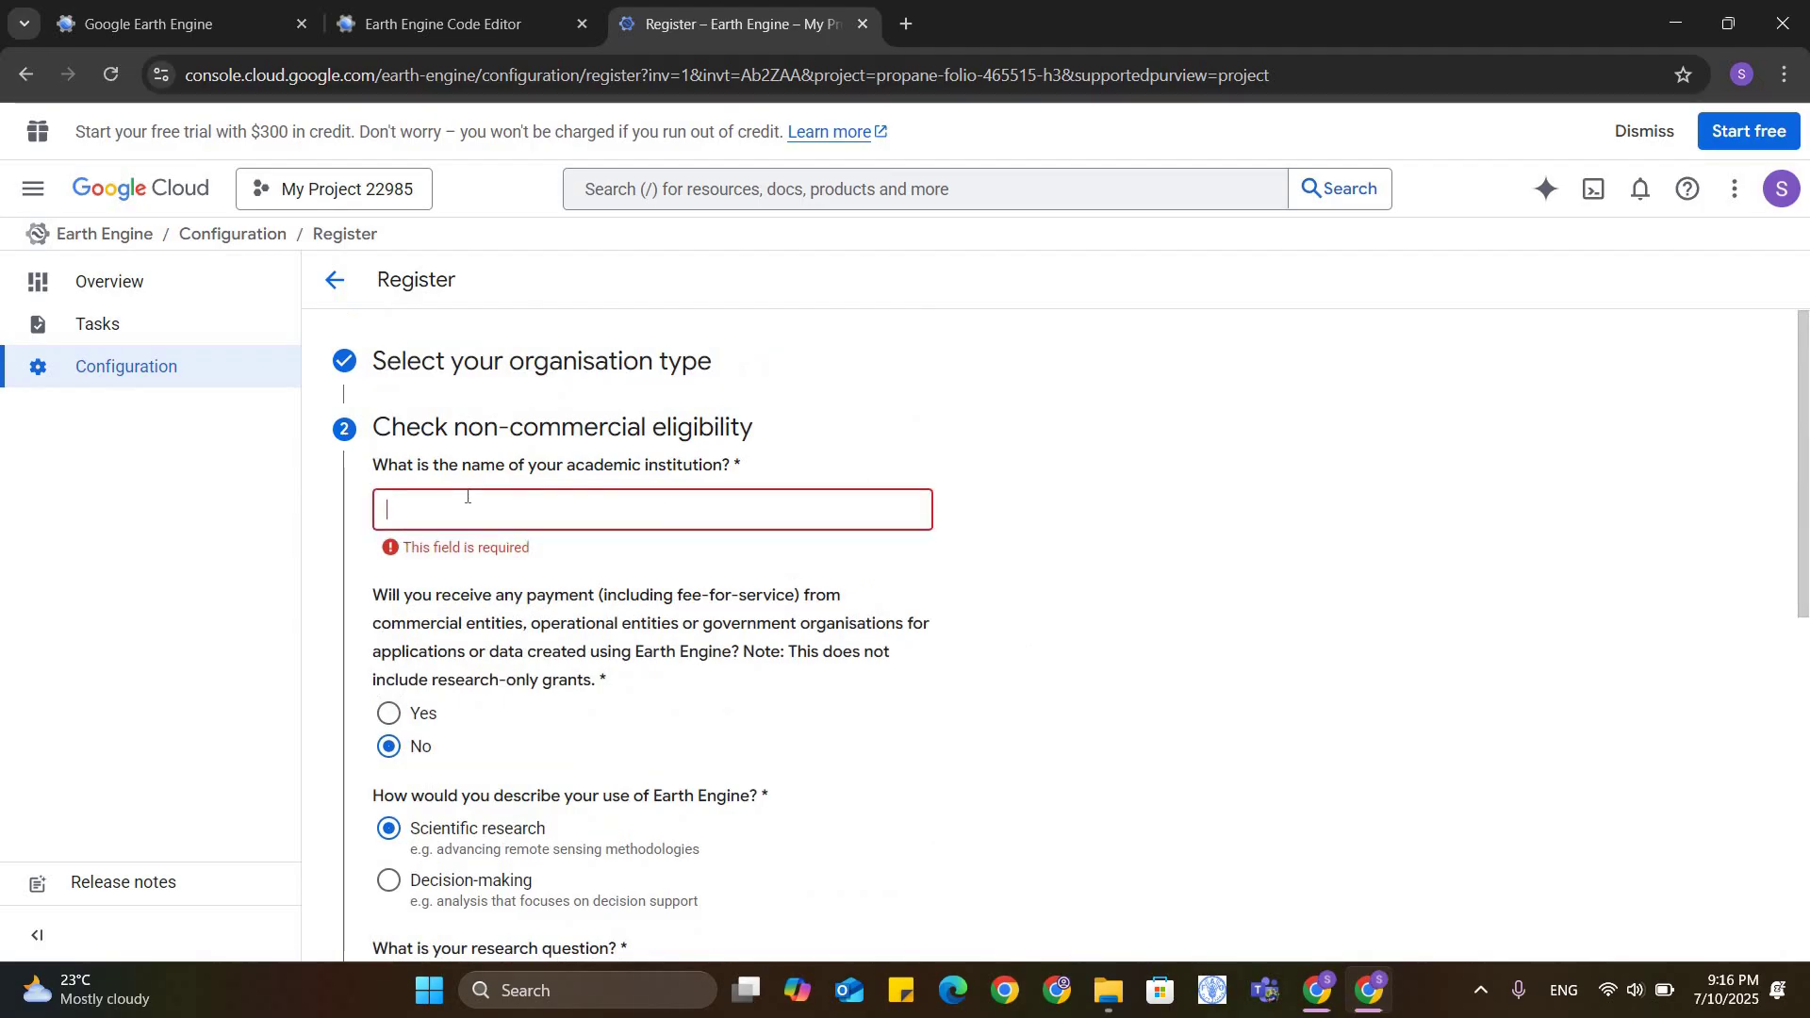
type("ICMO")
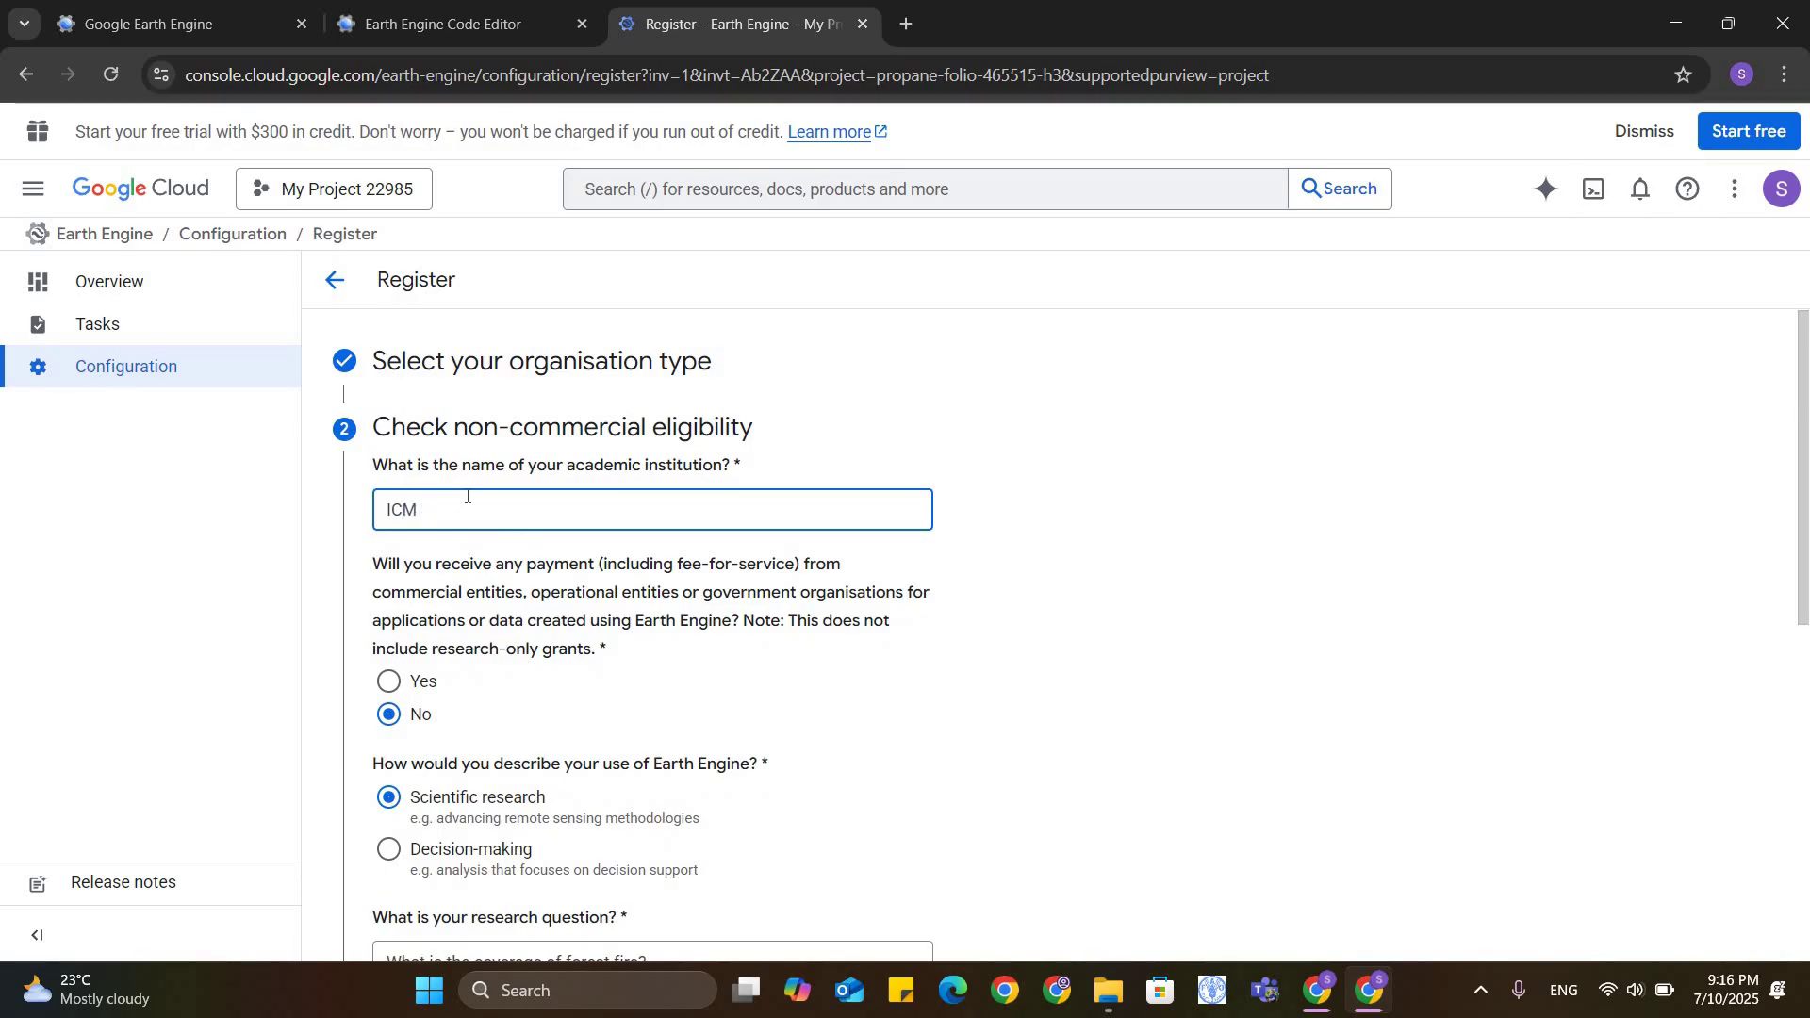
key("BackSpace")
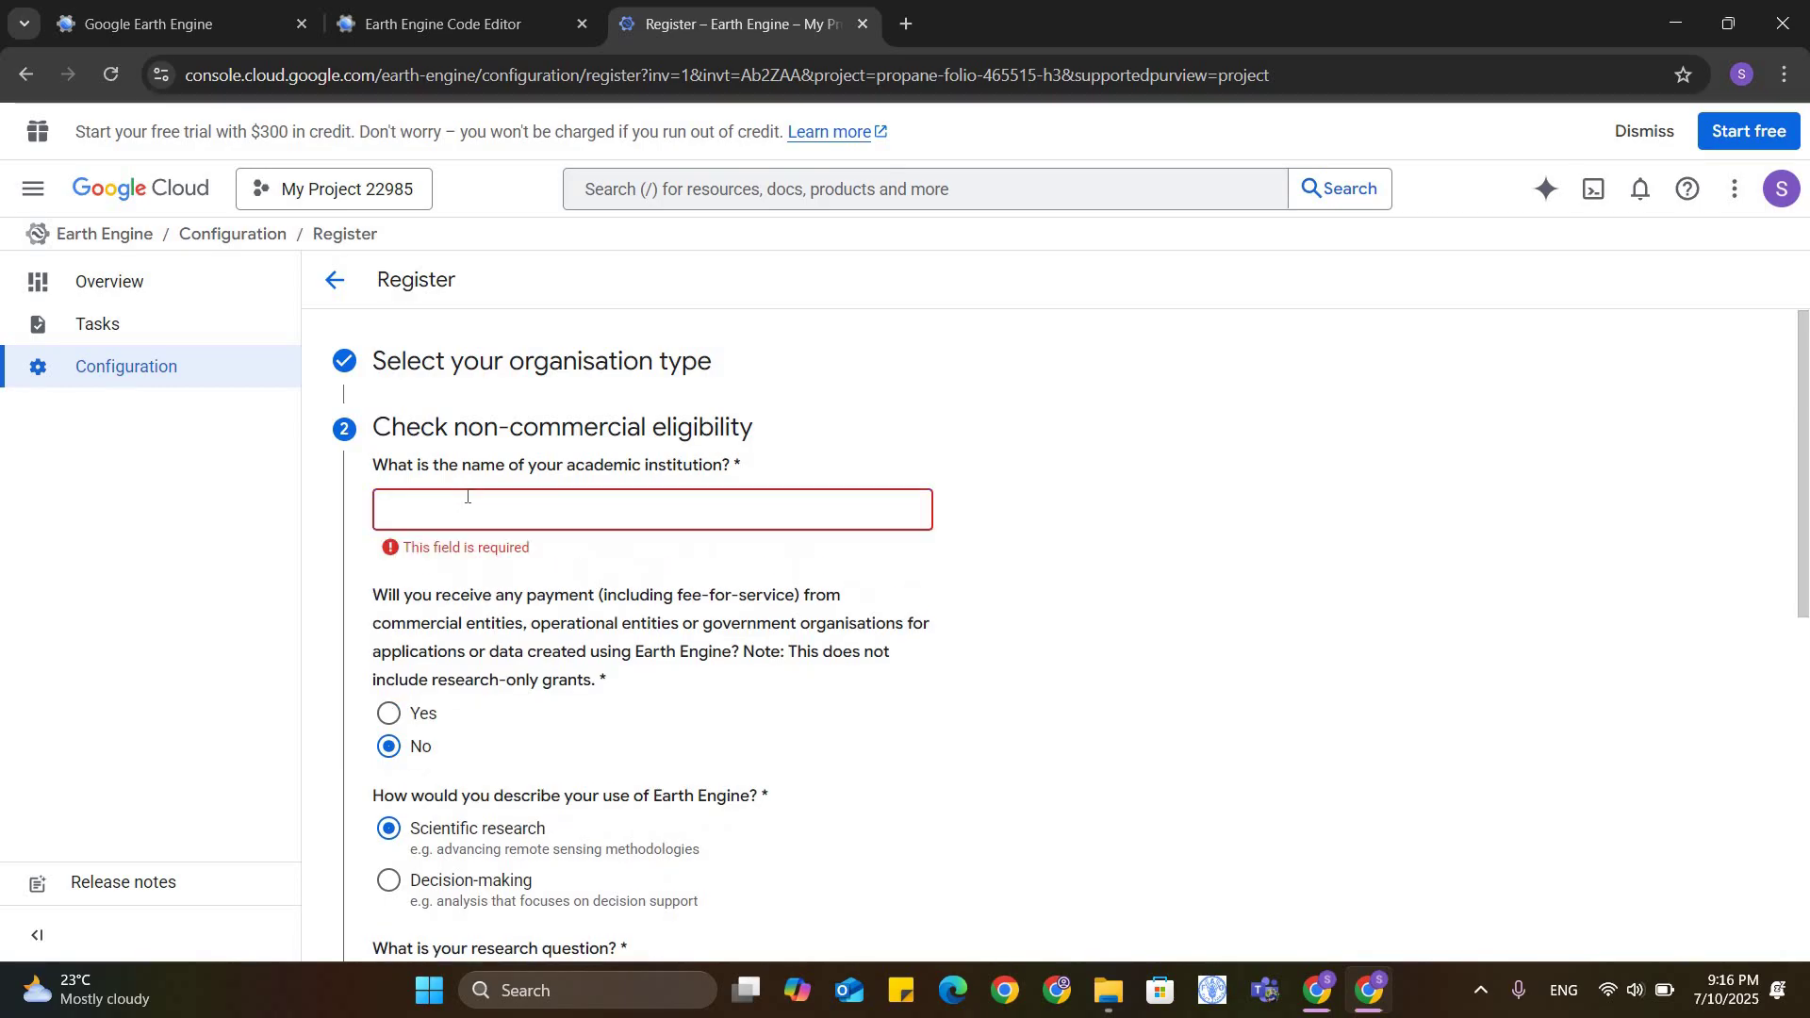
type("Kathmandu Unive")
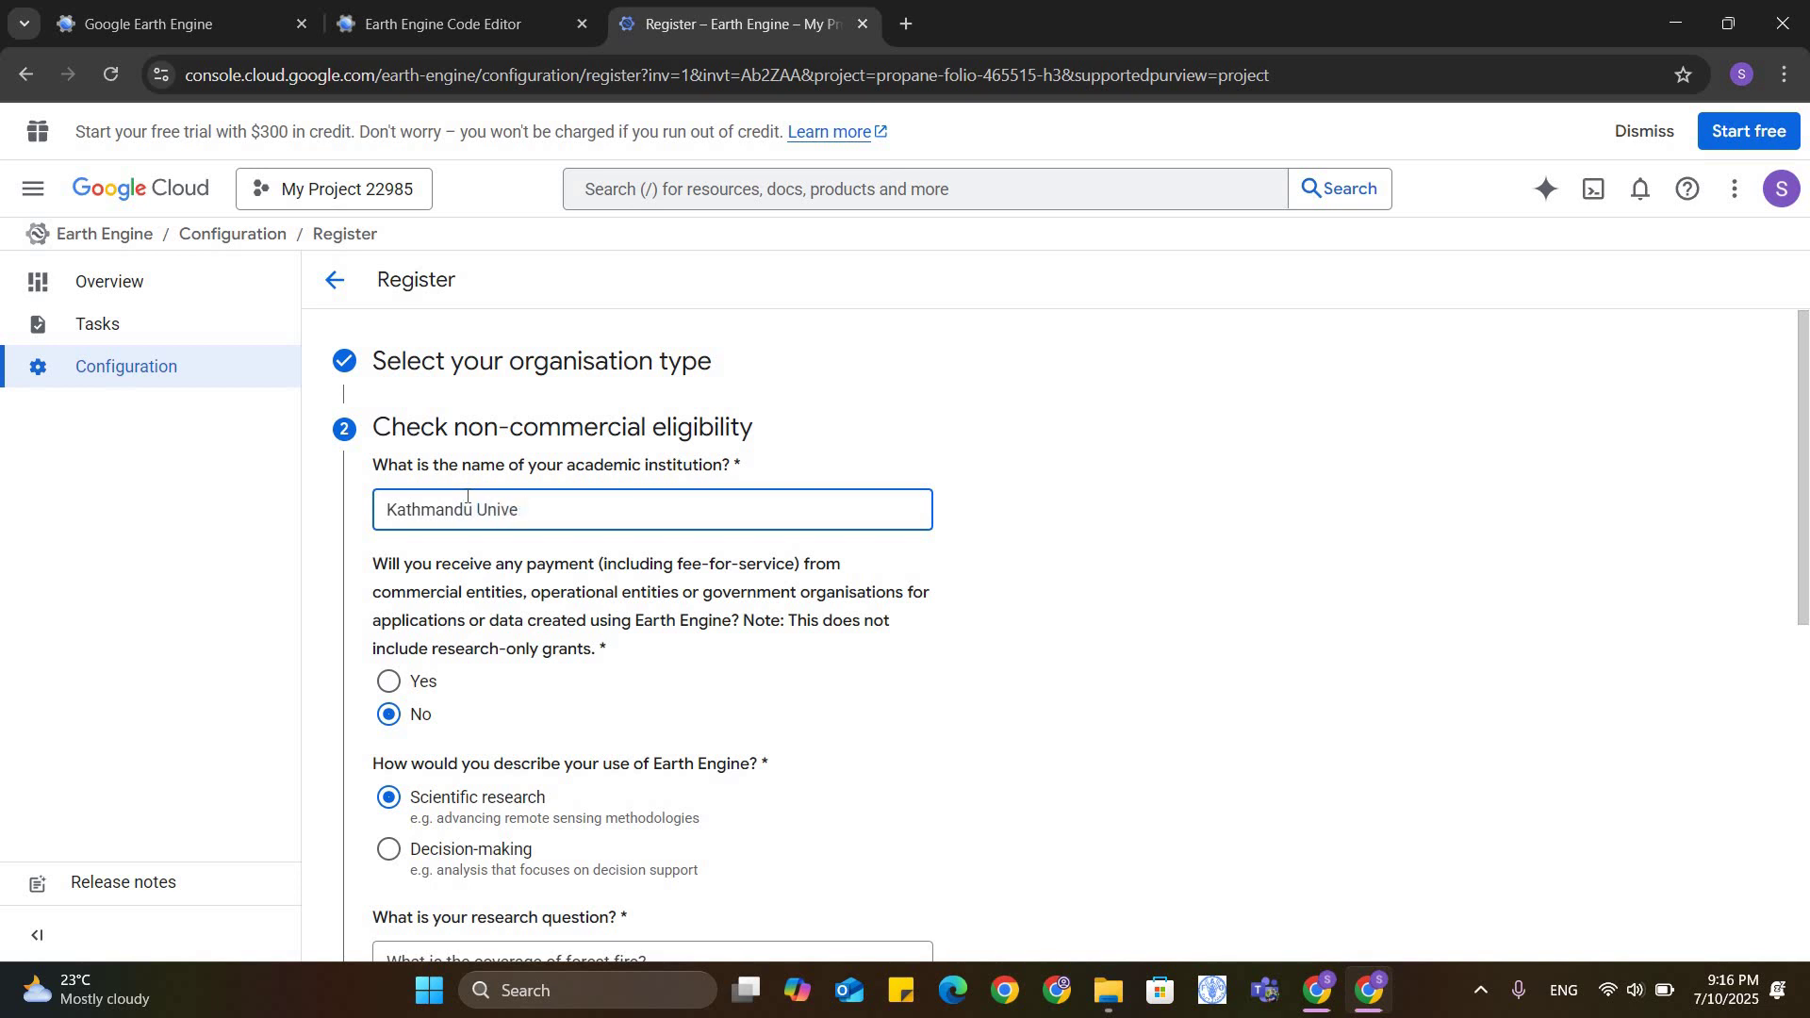
type("rsity")
scroll(525, 779, "down", 7)
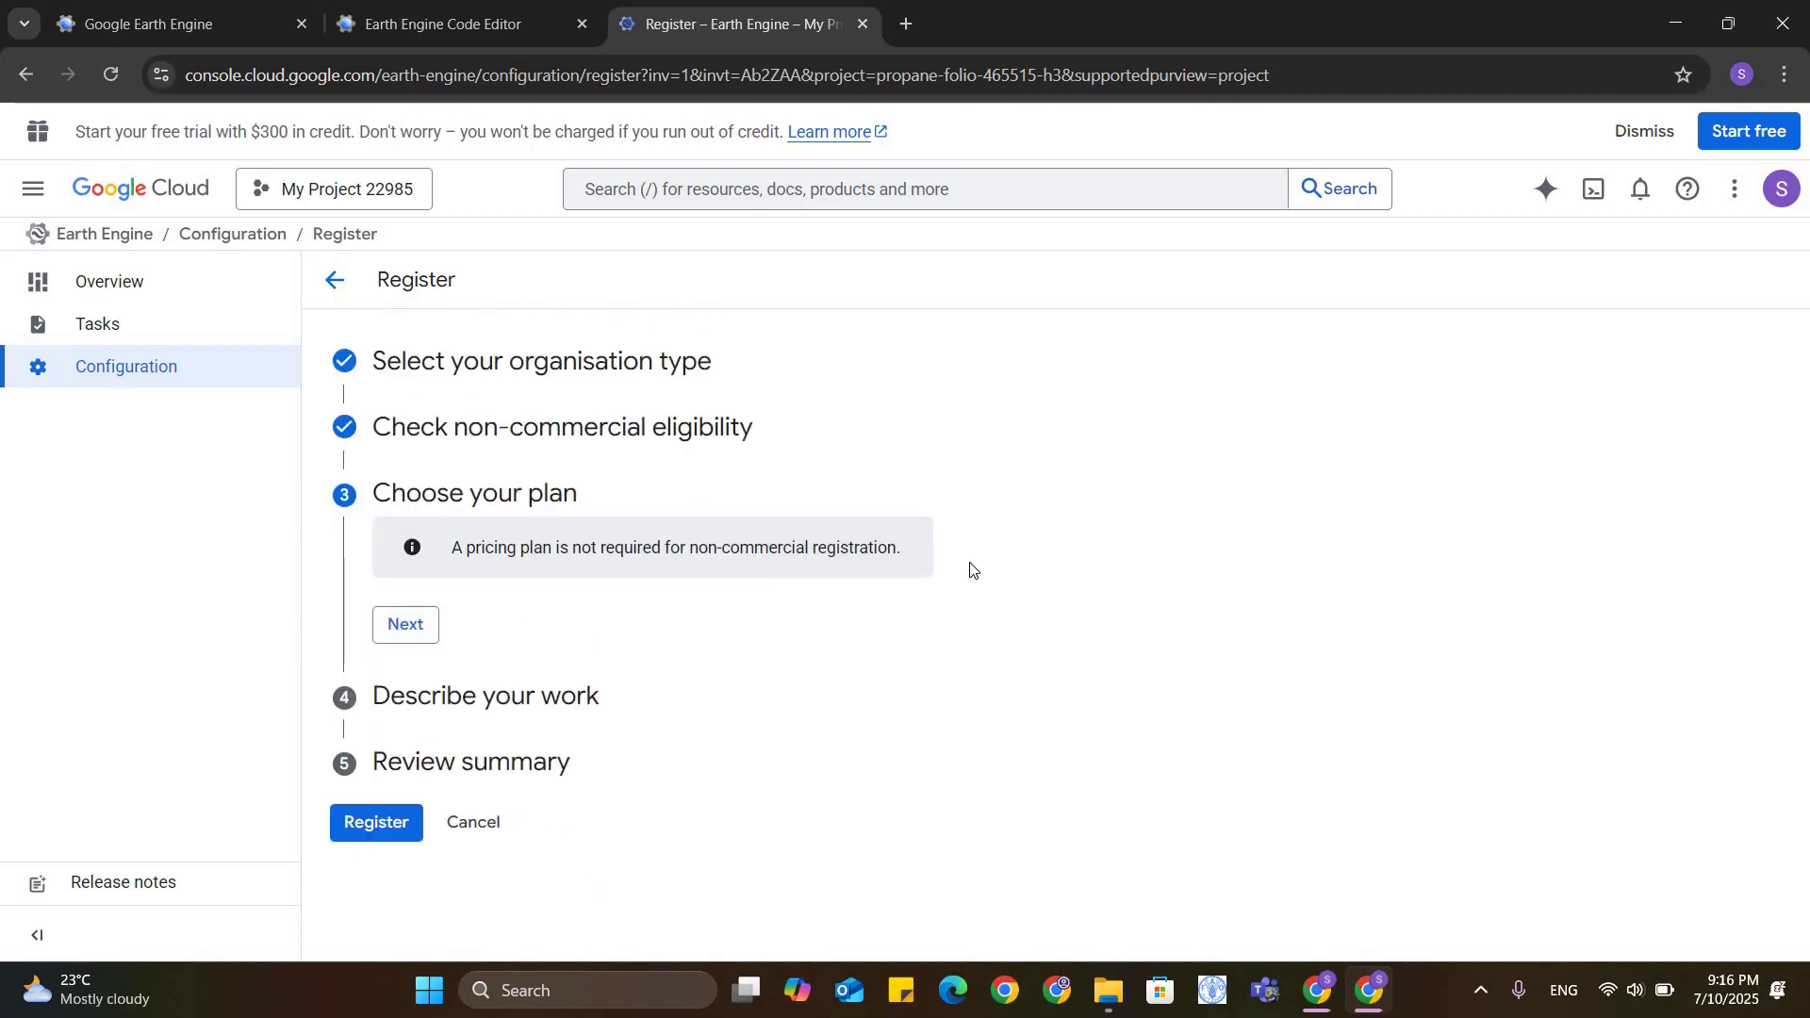
- Describe the work as protection and conservation plus adaptation
left_click(409, 627)
scroll(1018, 544, "down", 2)
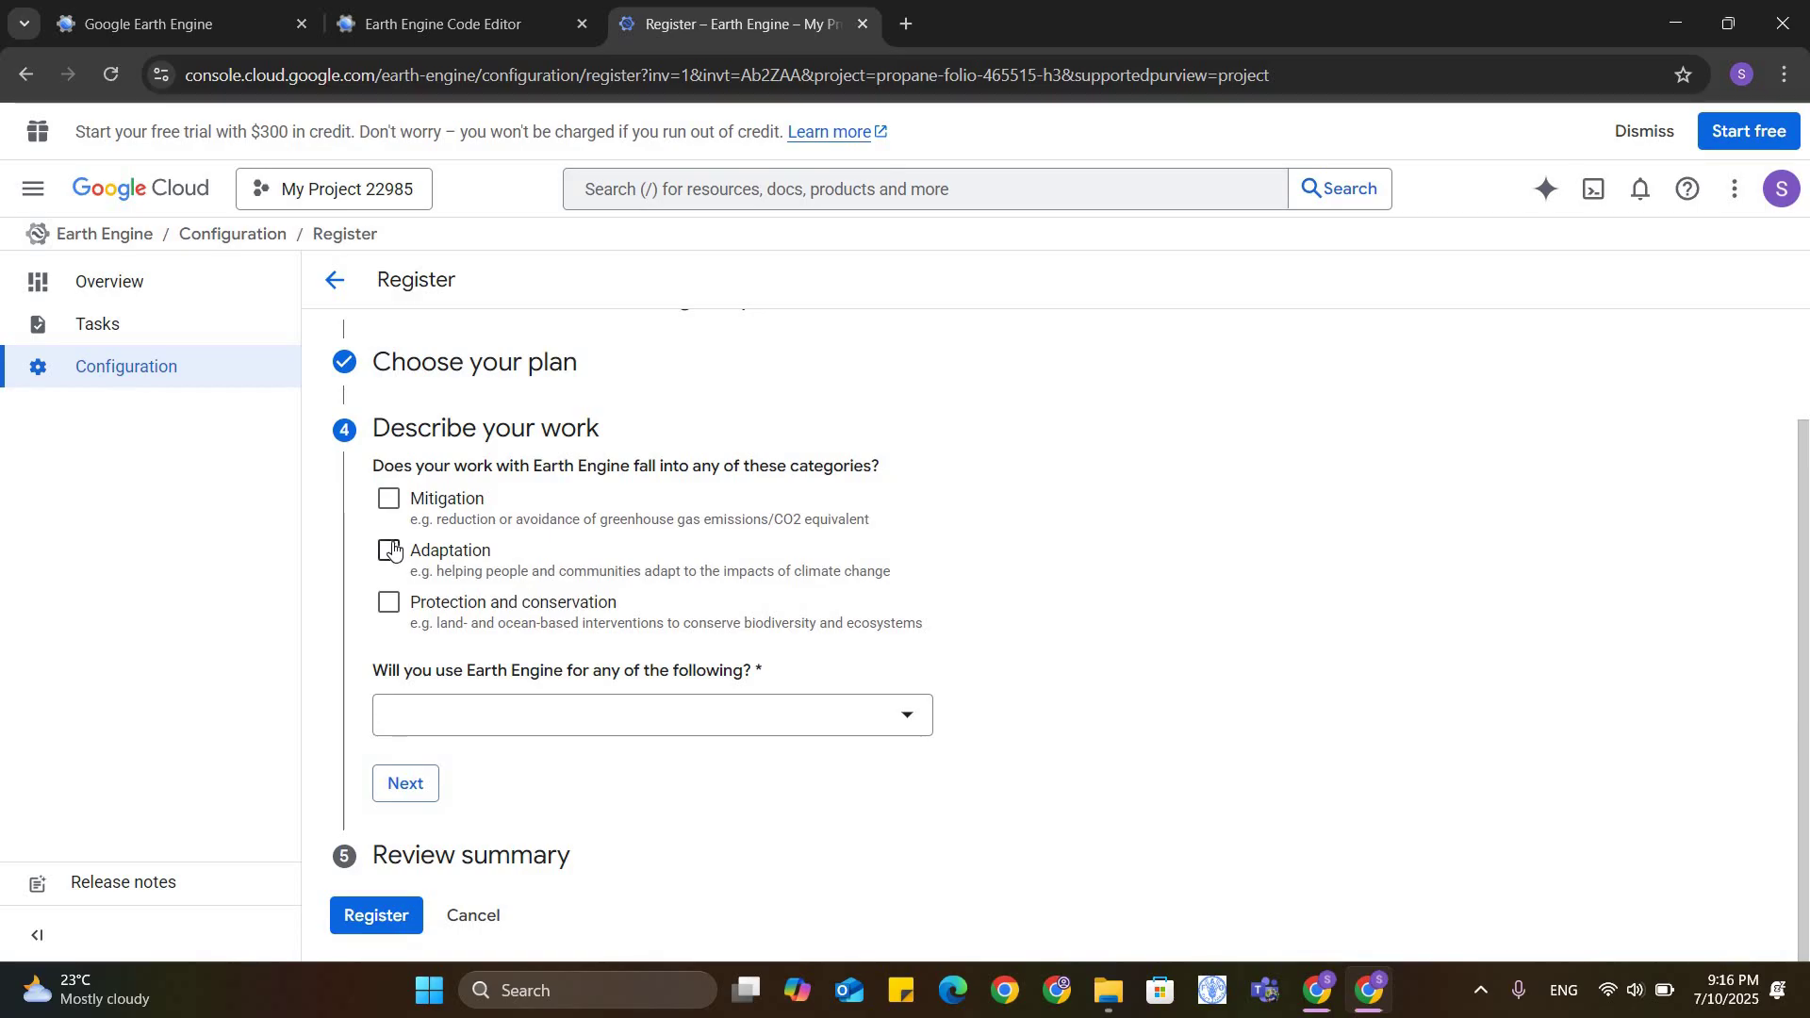
left_click(390, 609)
left_click(390, 552)
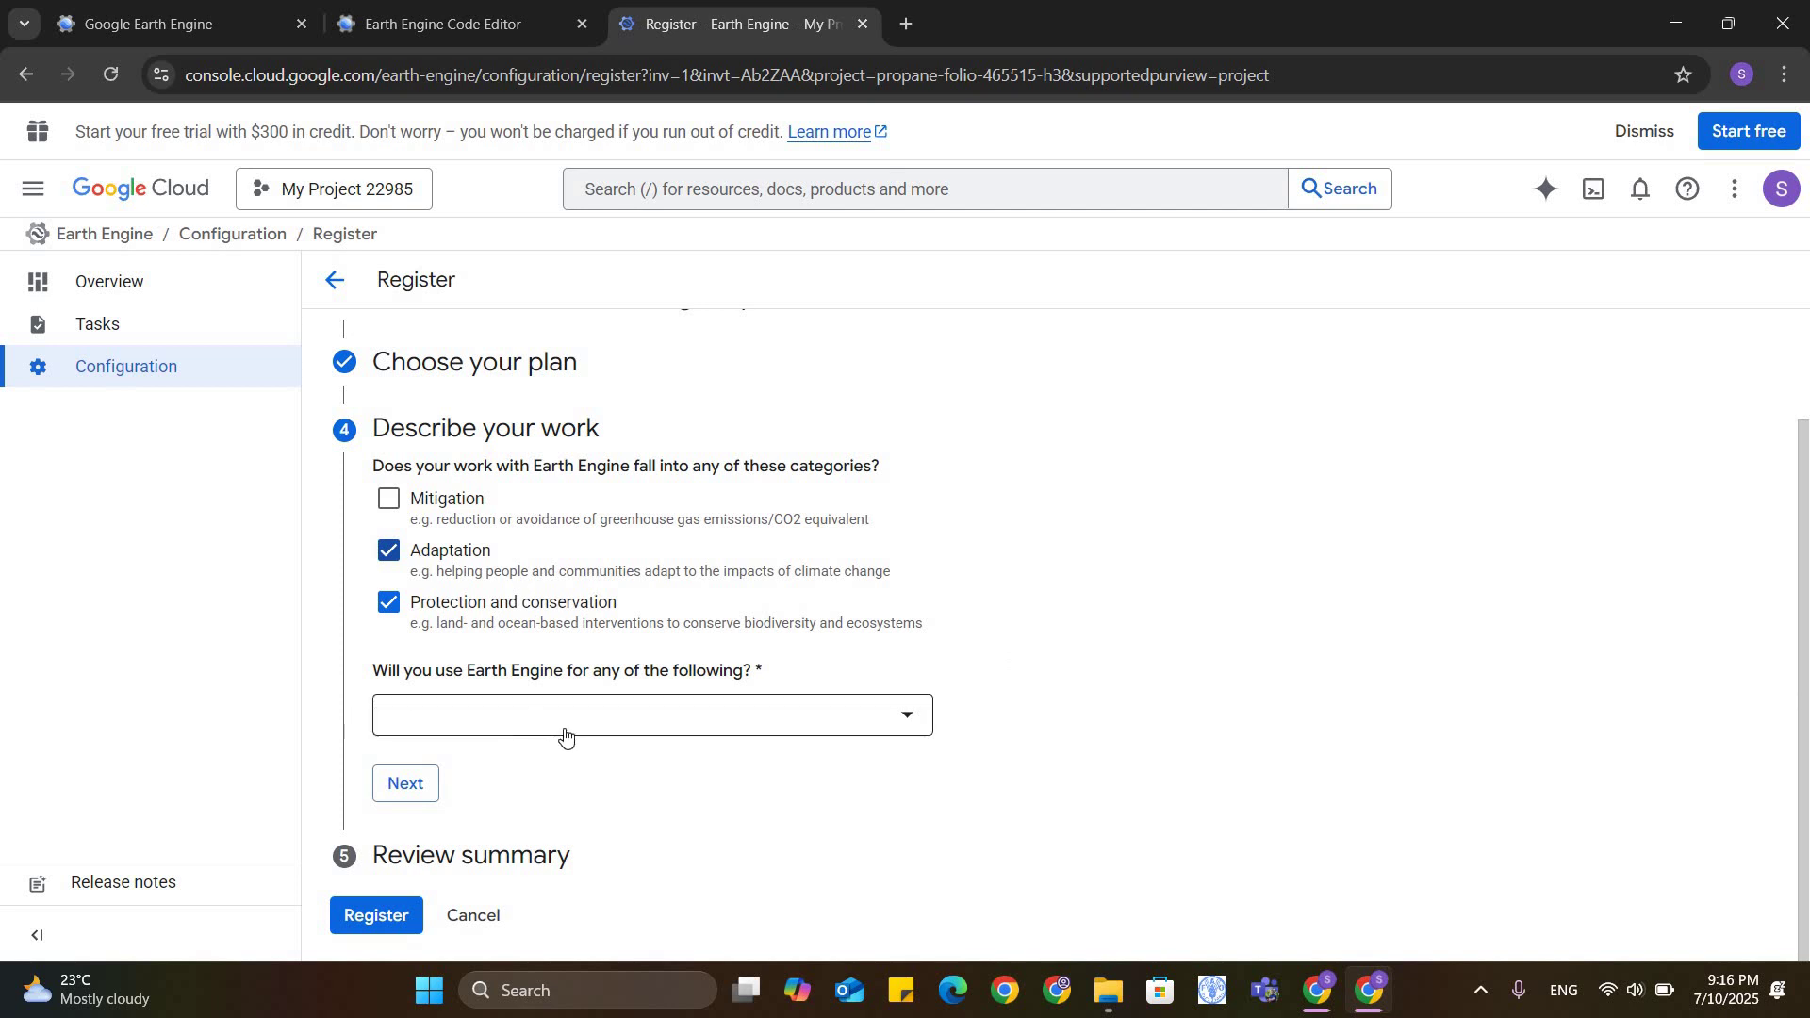
- Choose Agriculture, AI/ML, Disaster and Crisis Response and Forestry as Earth Engine use areas
left_click(905, 719)
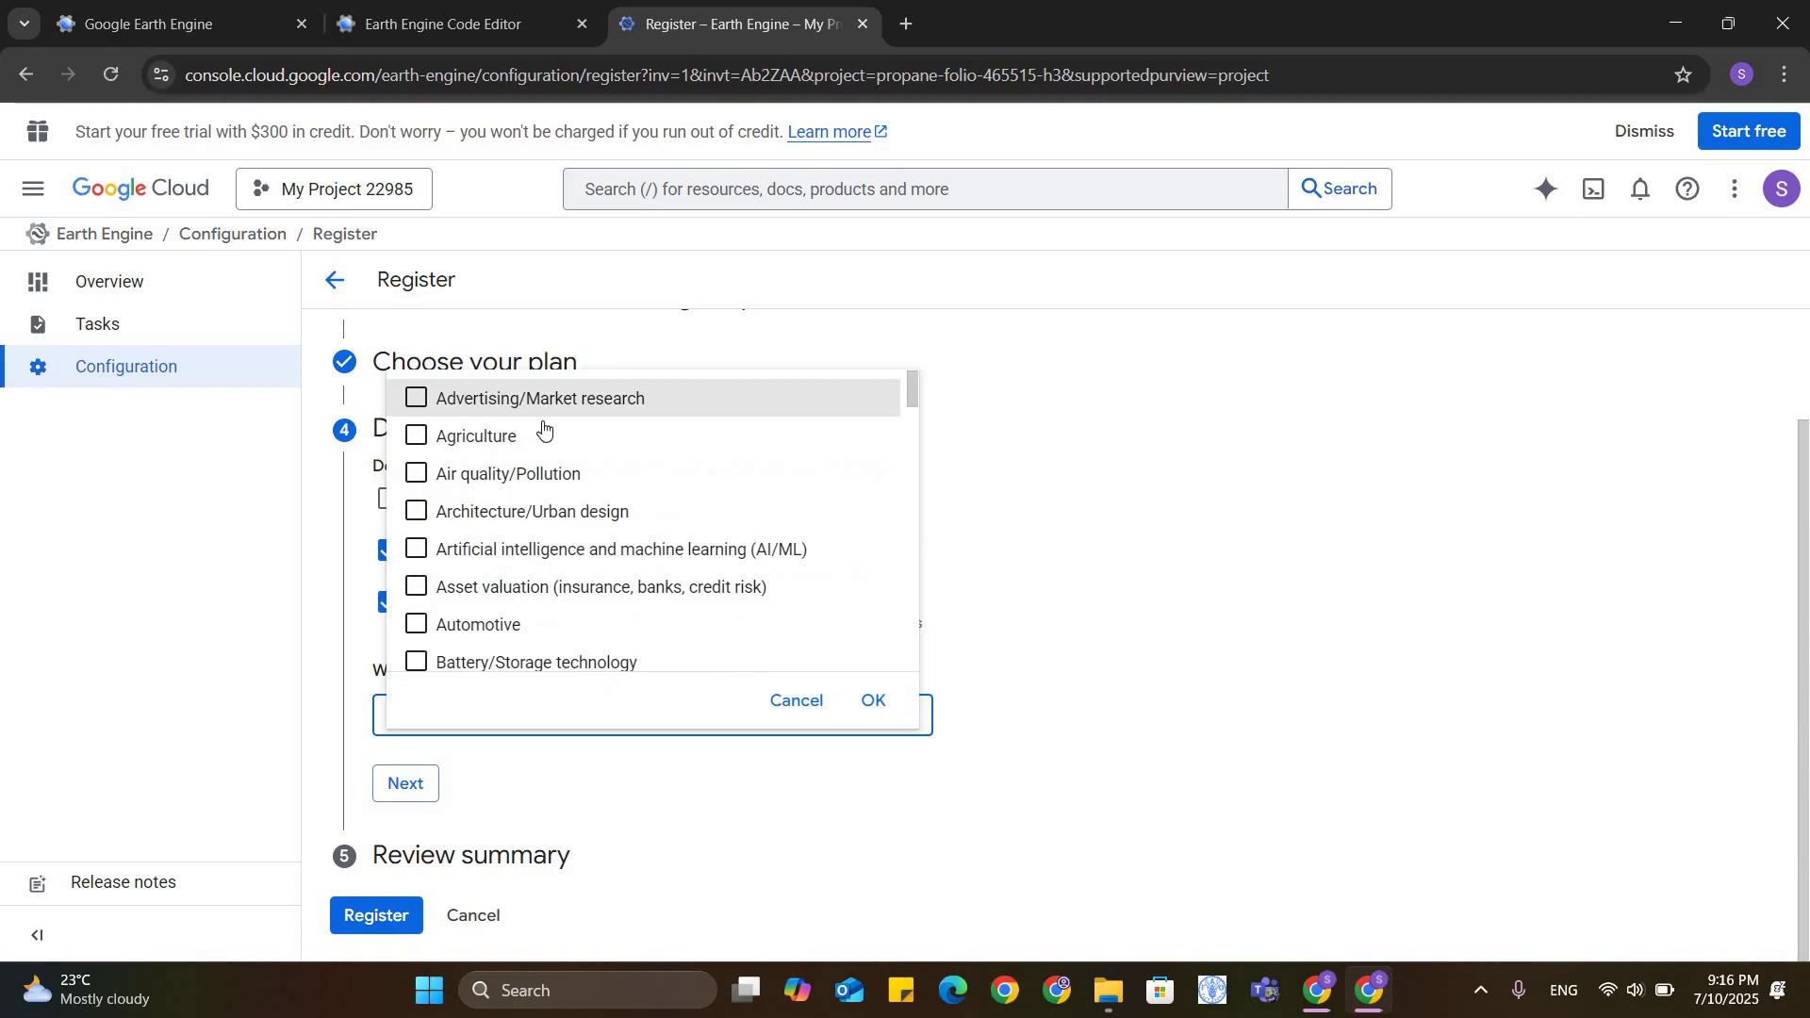
left_click(416, 440)
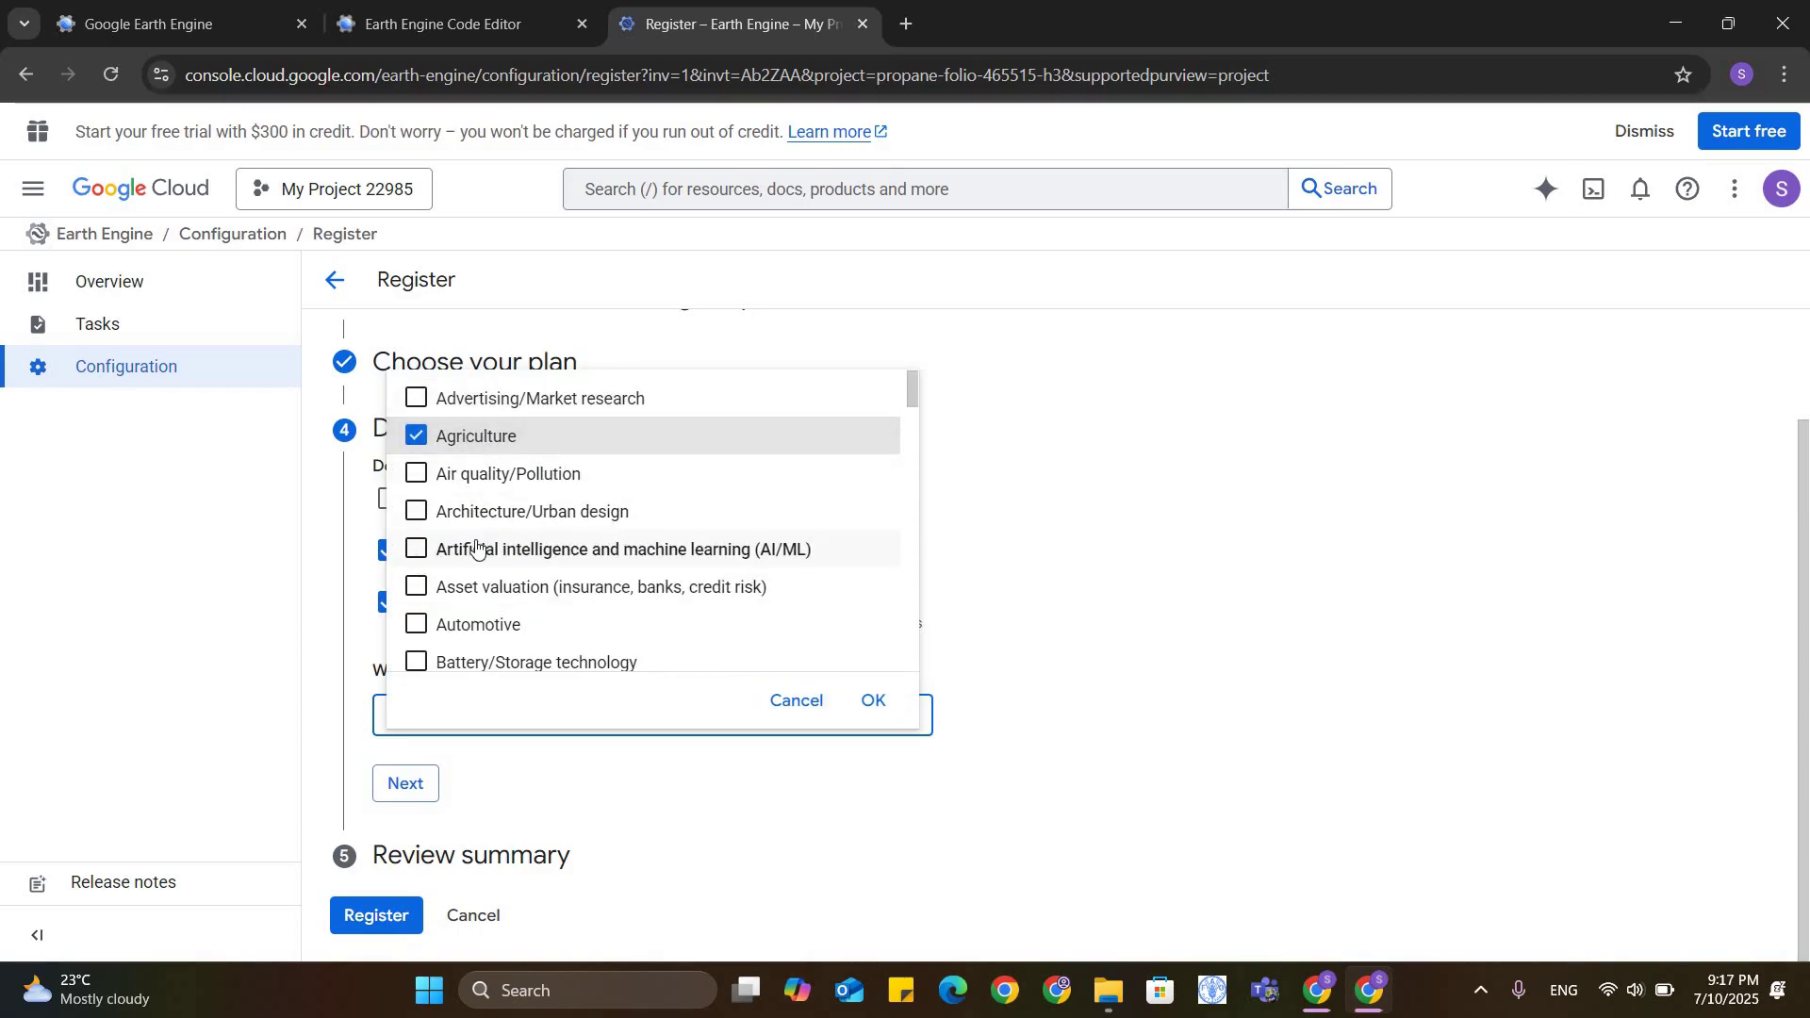
left_click(414, 551)
scroll(412, 560, "down", 3)
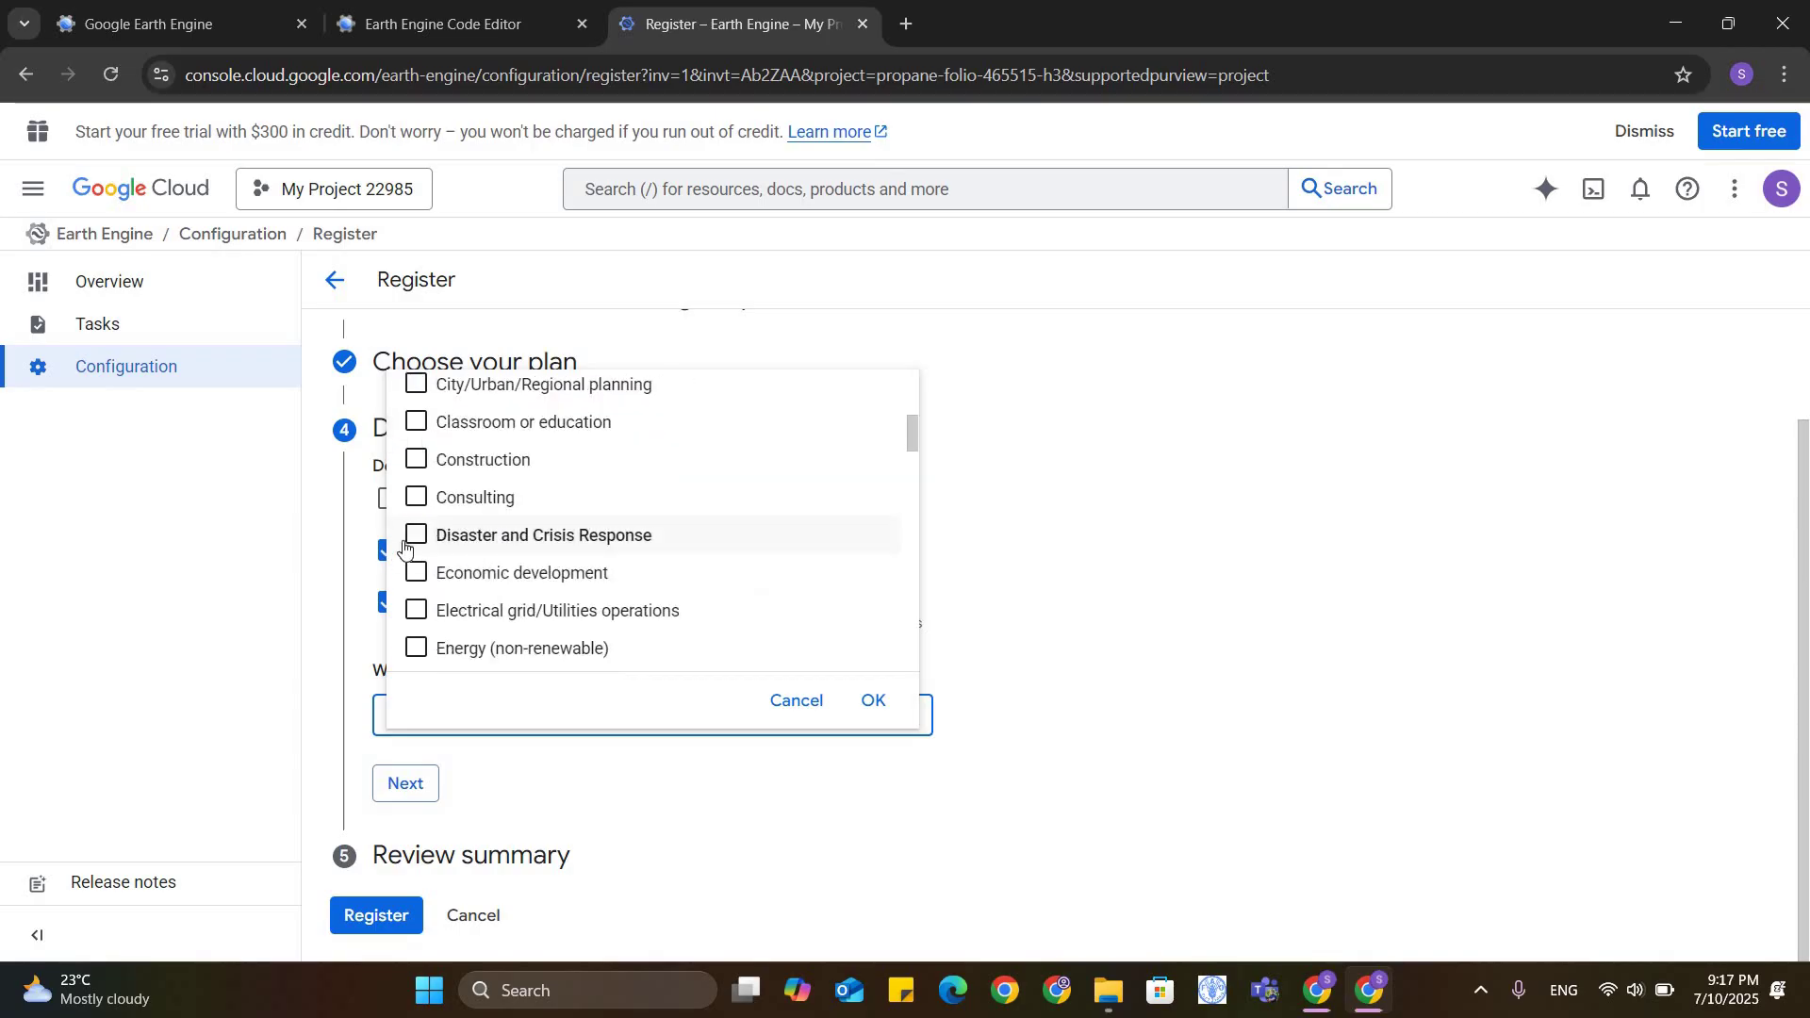
left_click(603, 547)
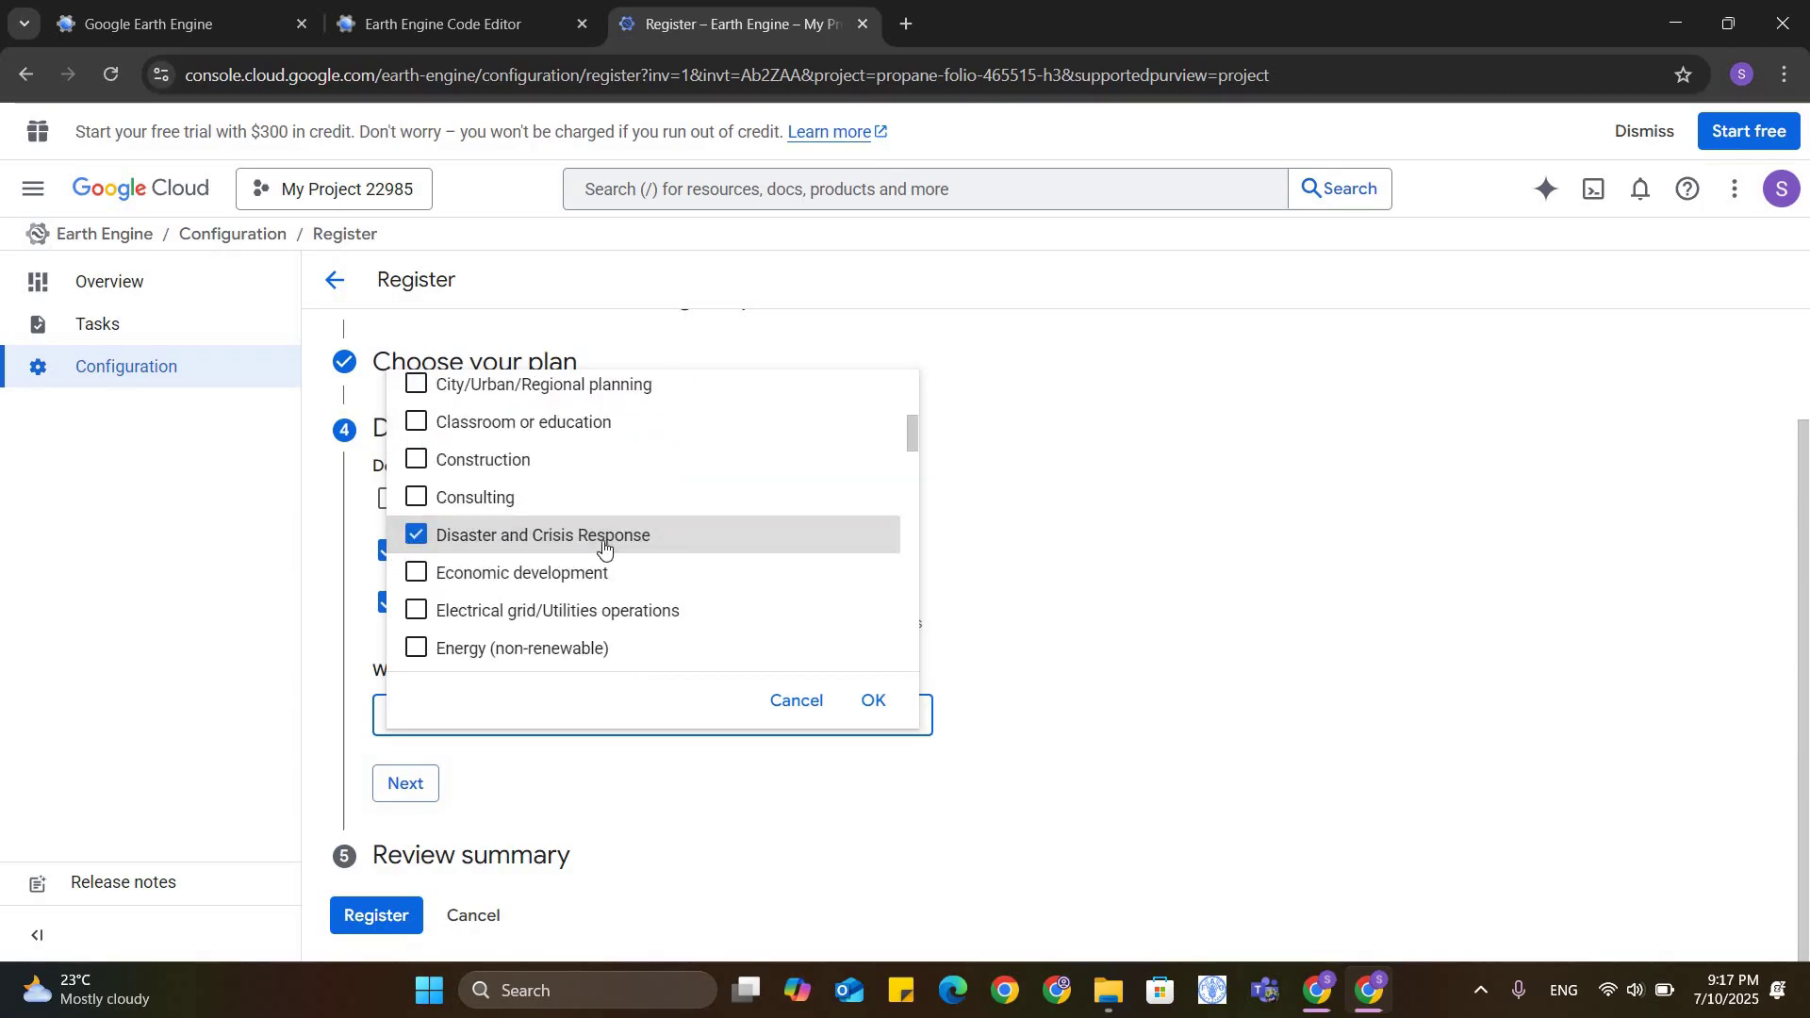
scroll(604, 547, "down", 4)
key("space")
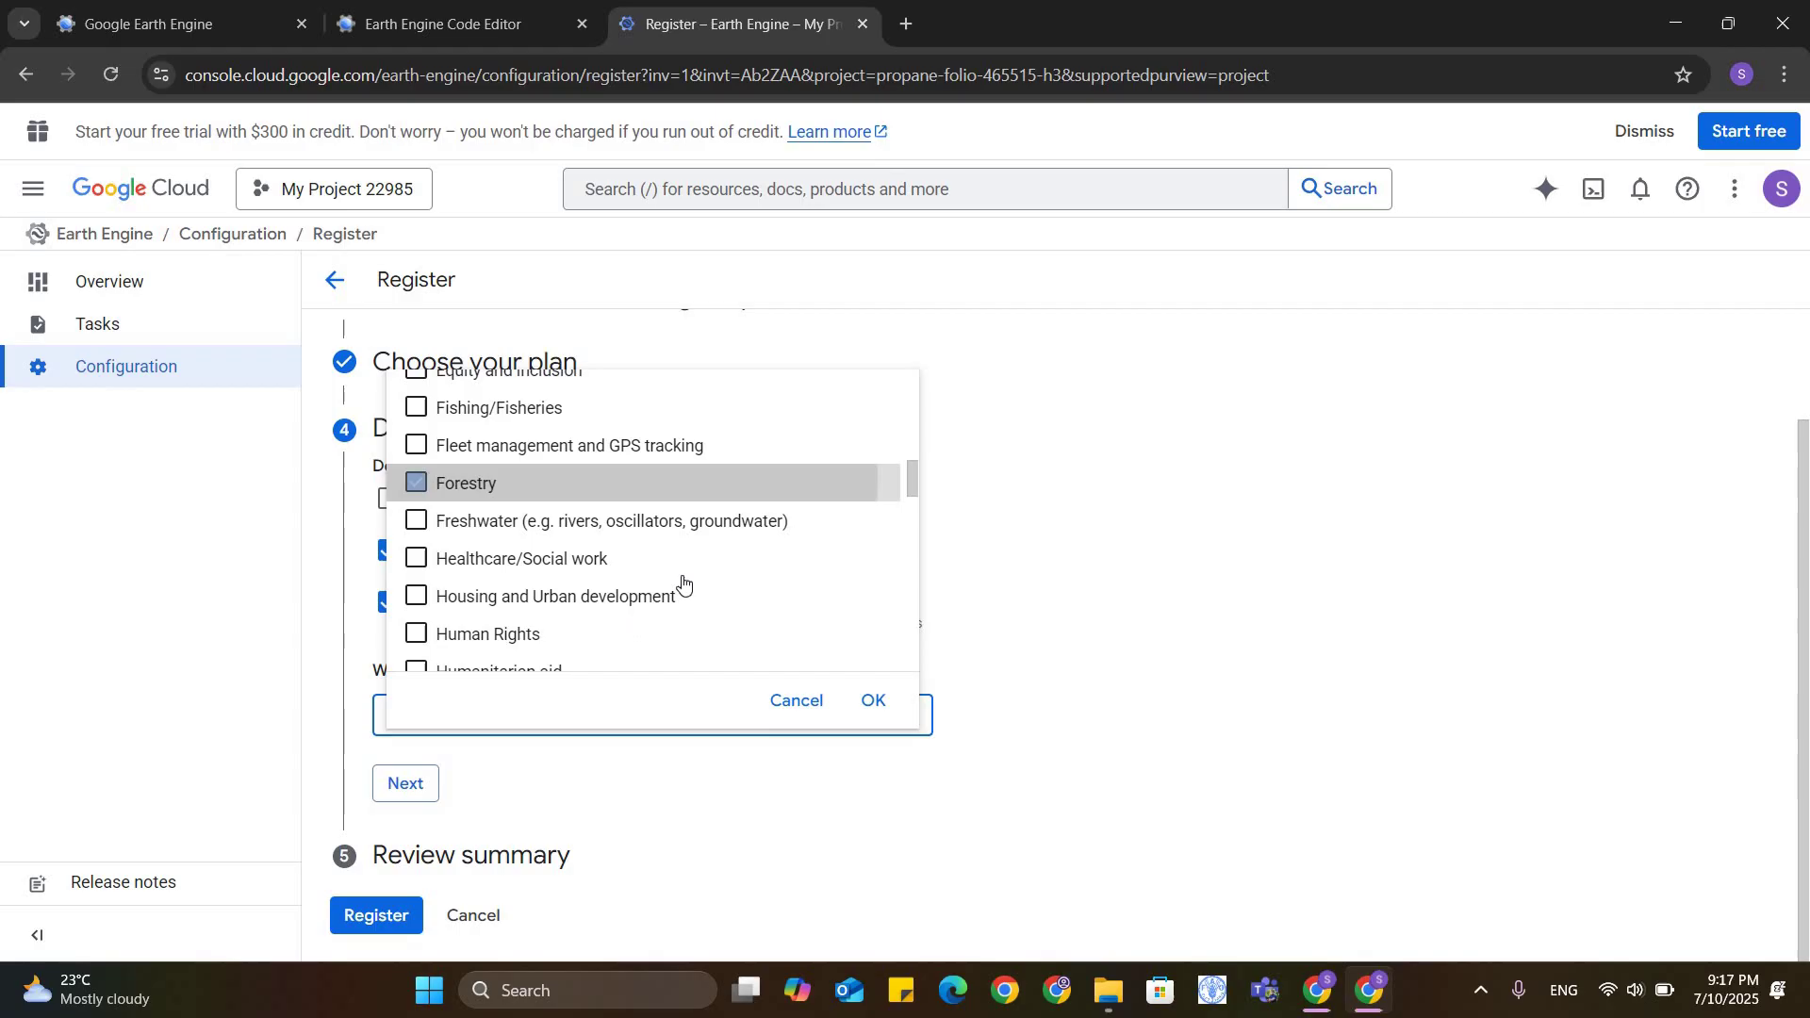
scroll(801, 613, "down", 6)
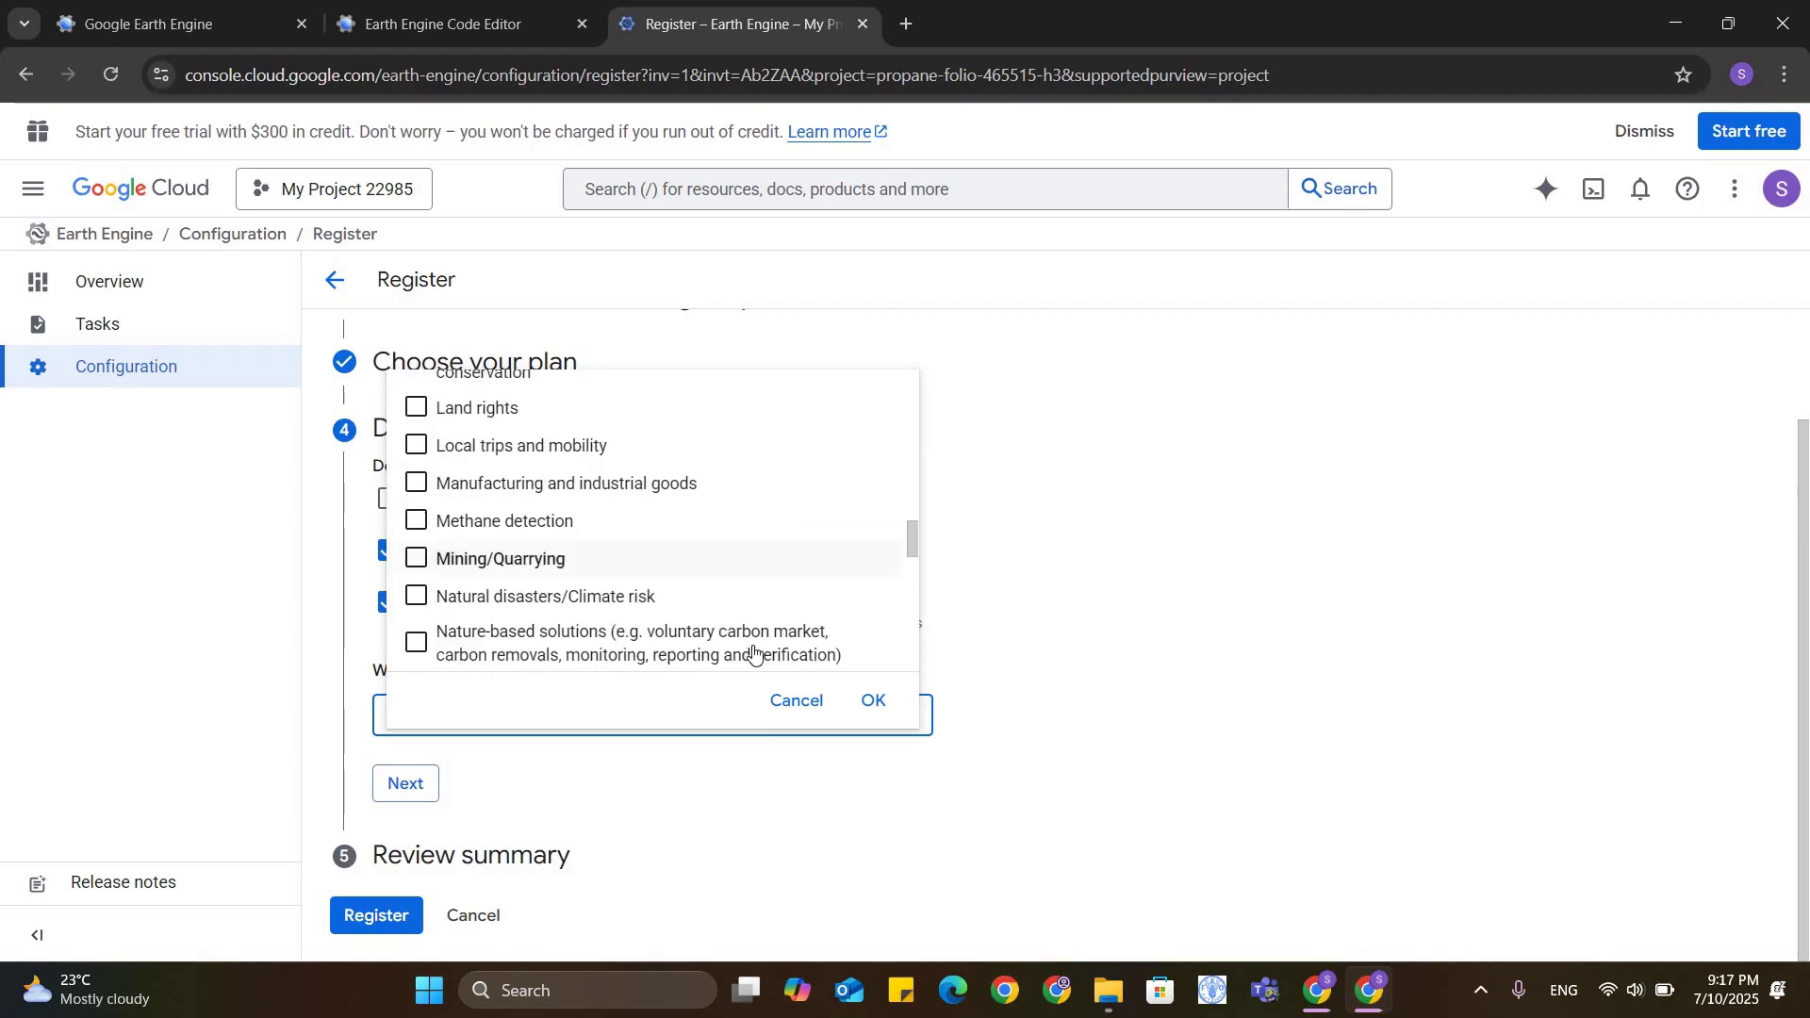
left_click(876, 705)
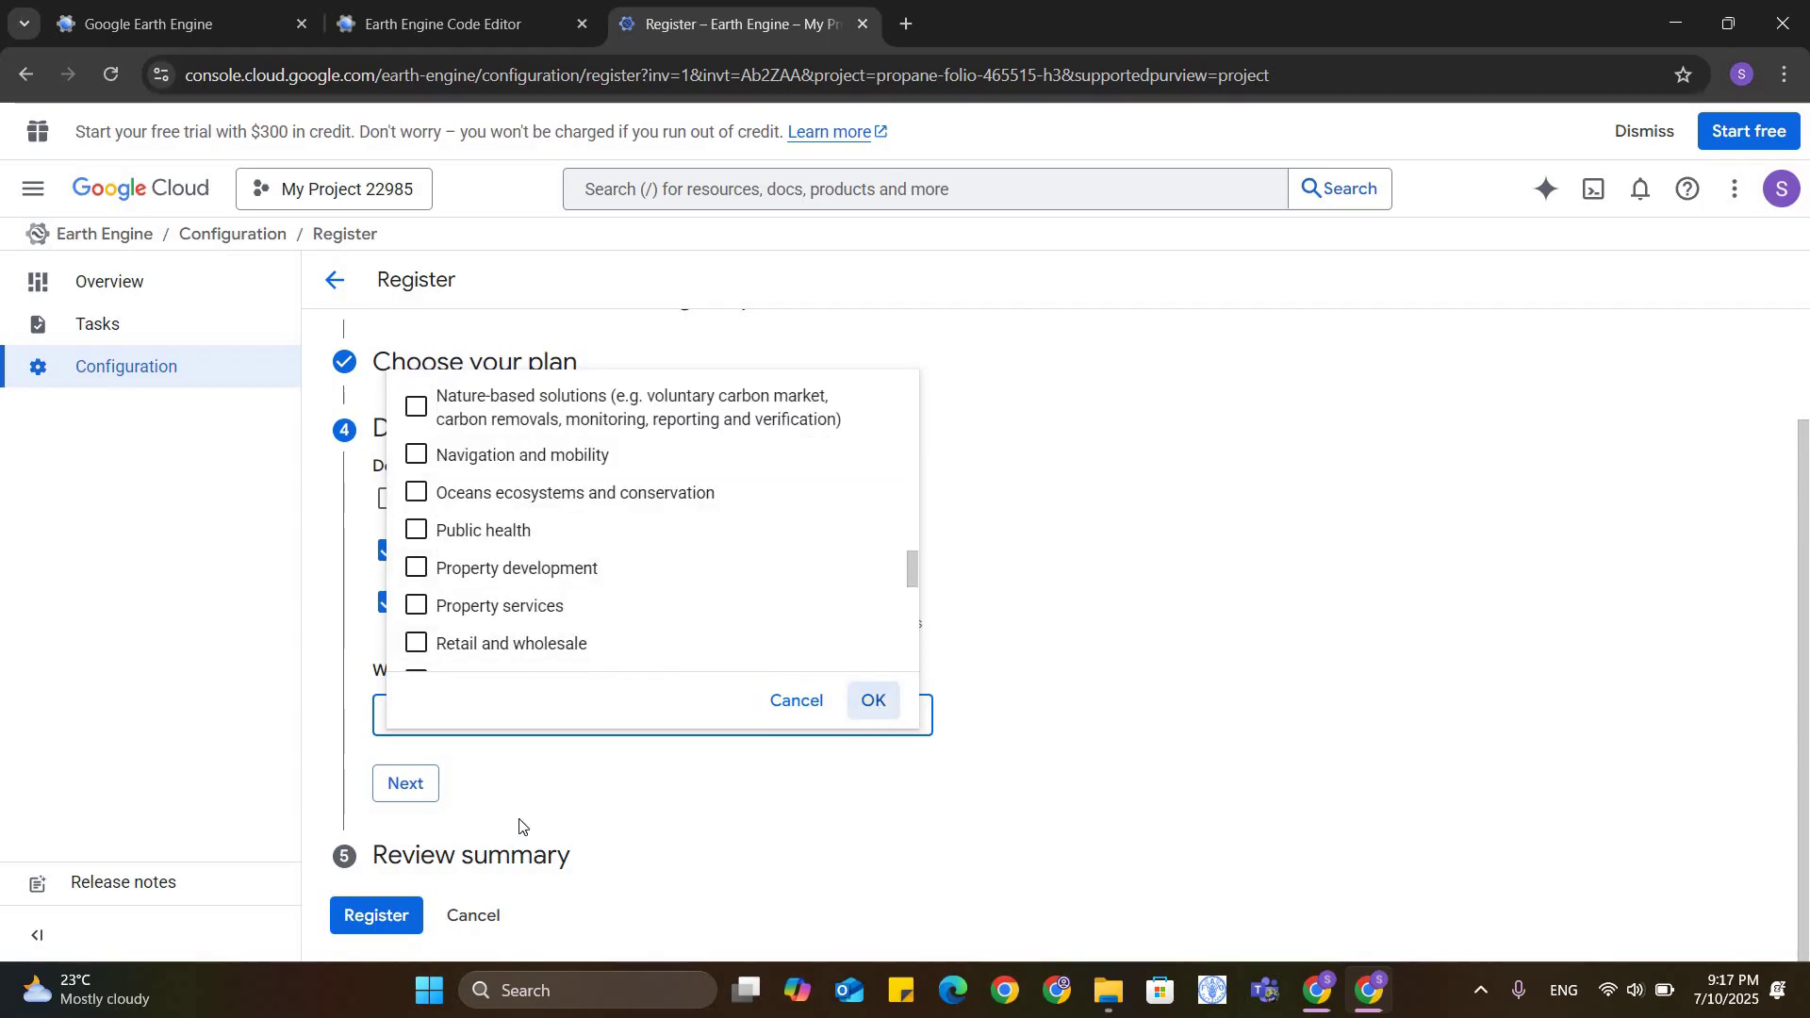
- Review the summary, register My Project 22985 for non-commercial use, and enable the Earth Engine API
key("Return")
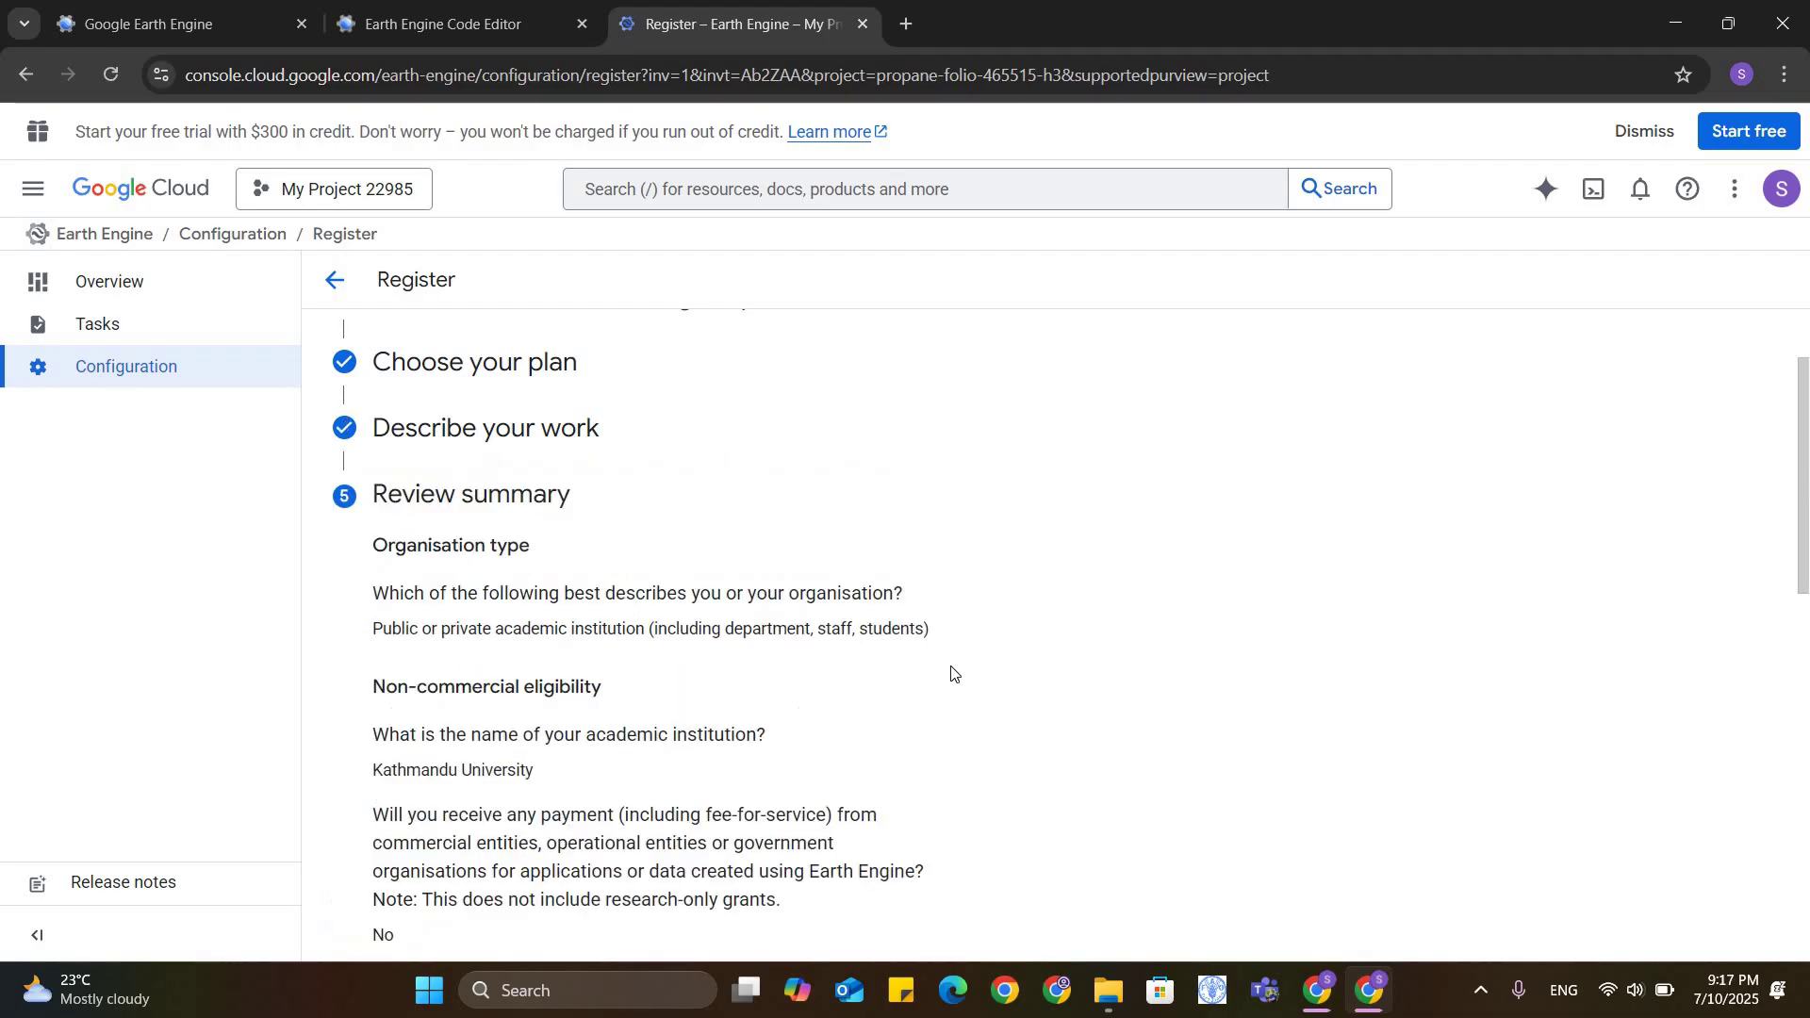
scroll(955, 667, "down", 4)
scroll(955, 667, "down", 3)
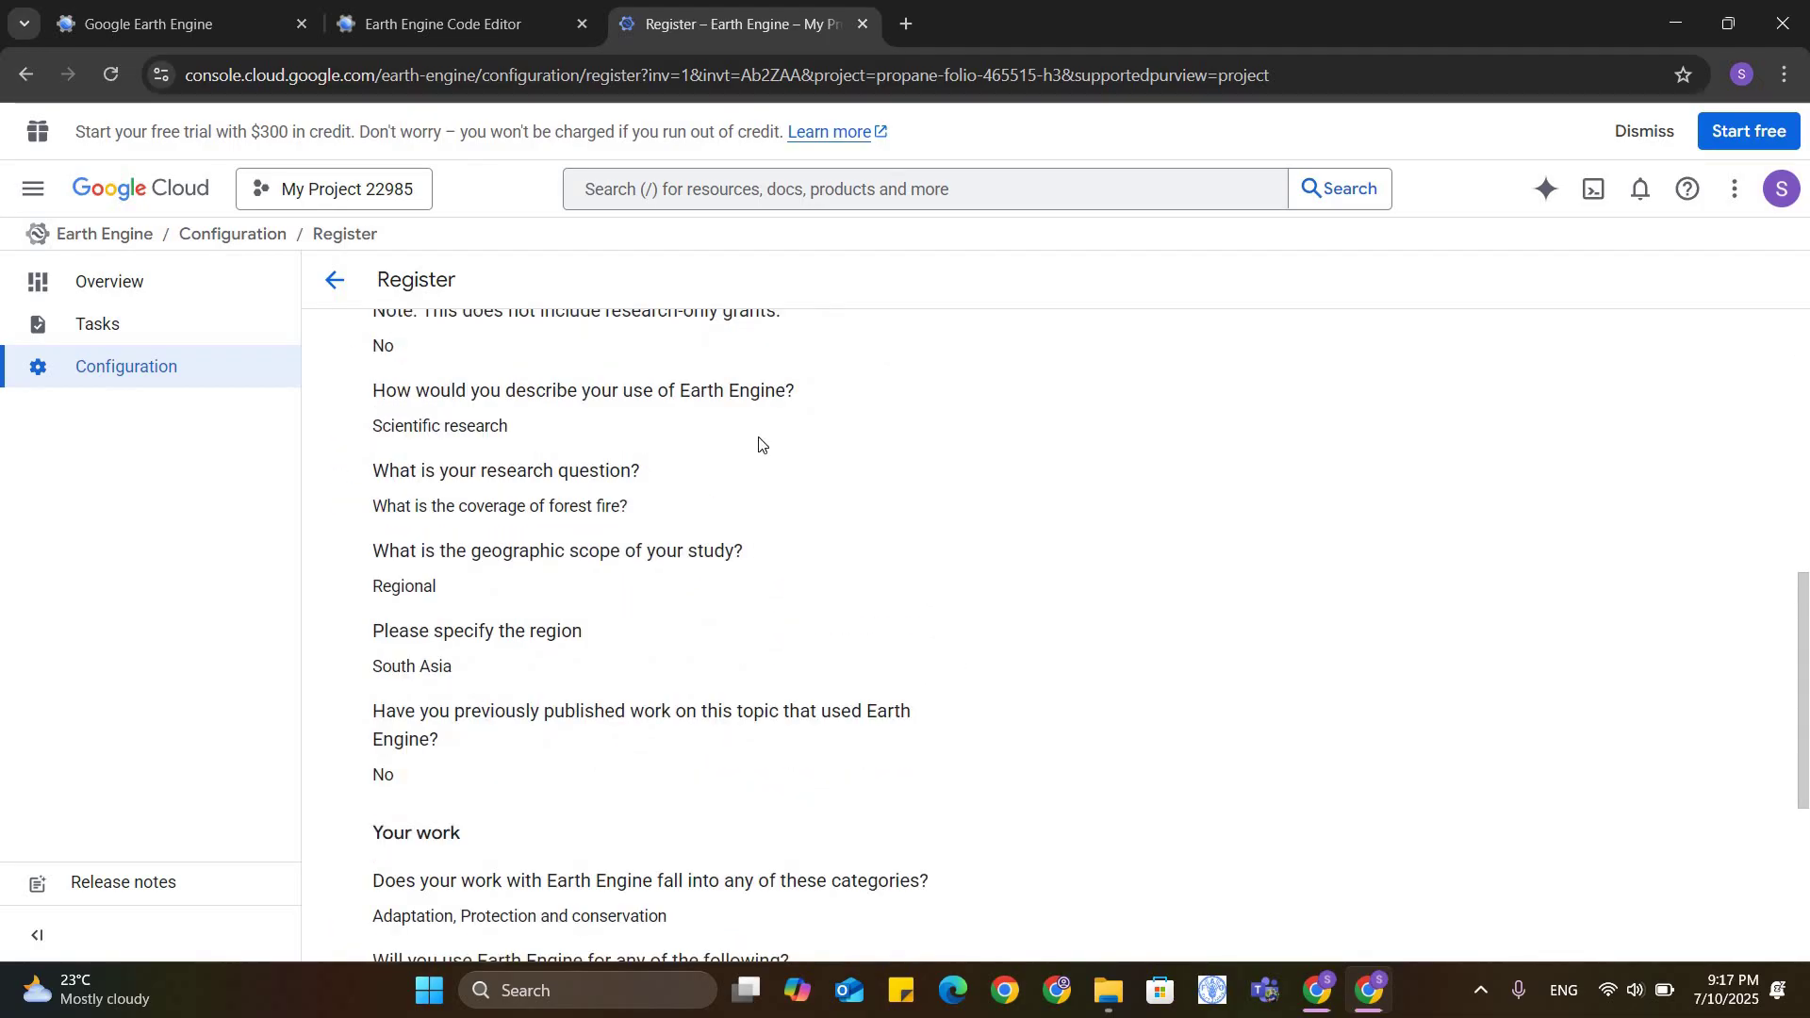
scroll(1075, 569, "down", 5)
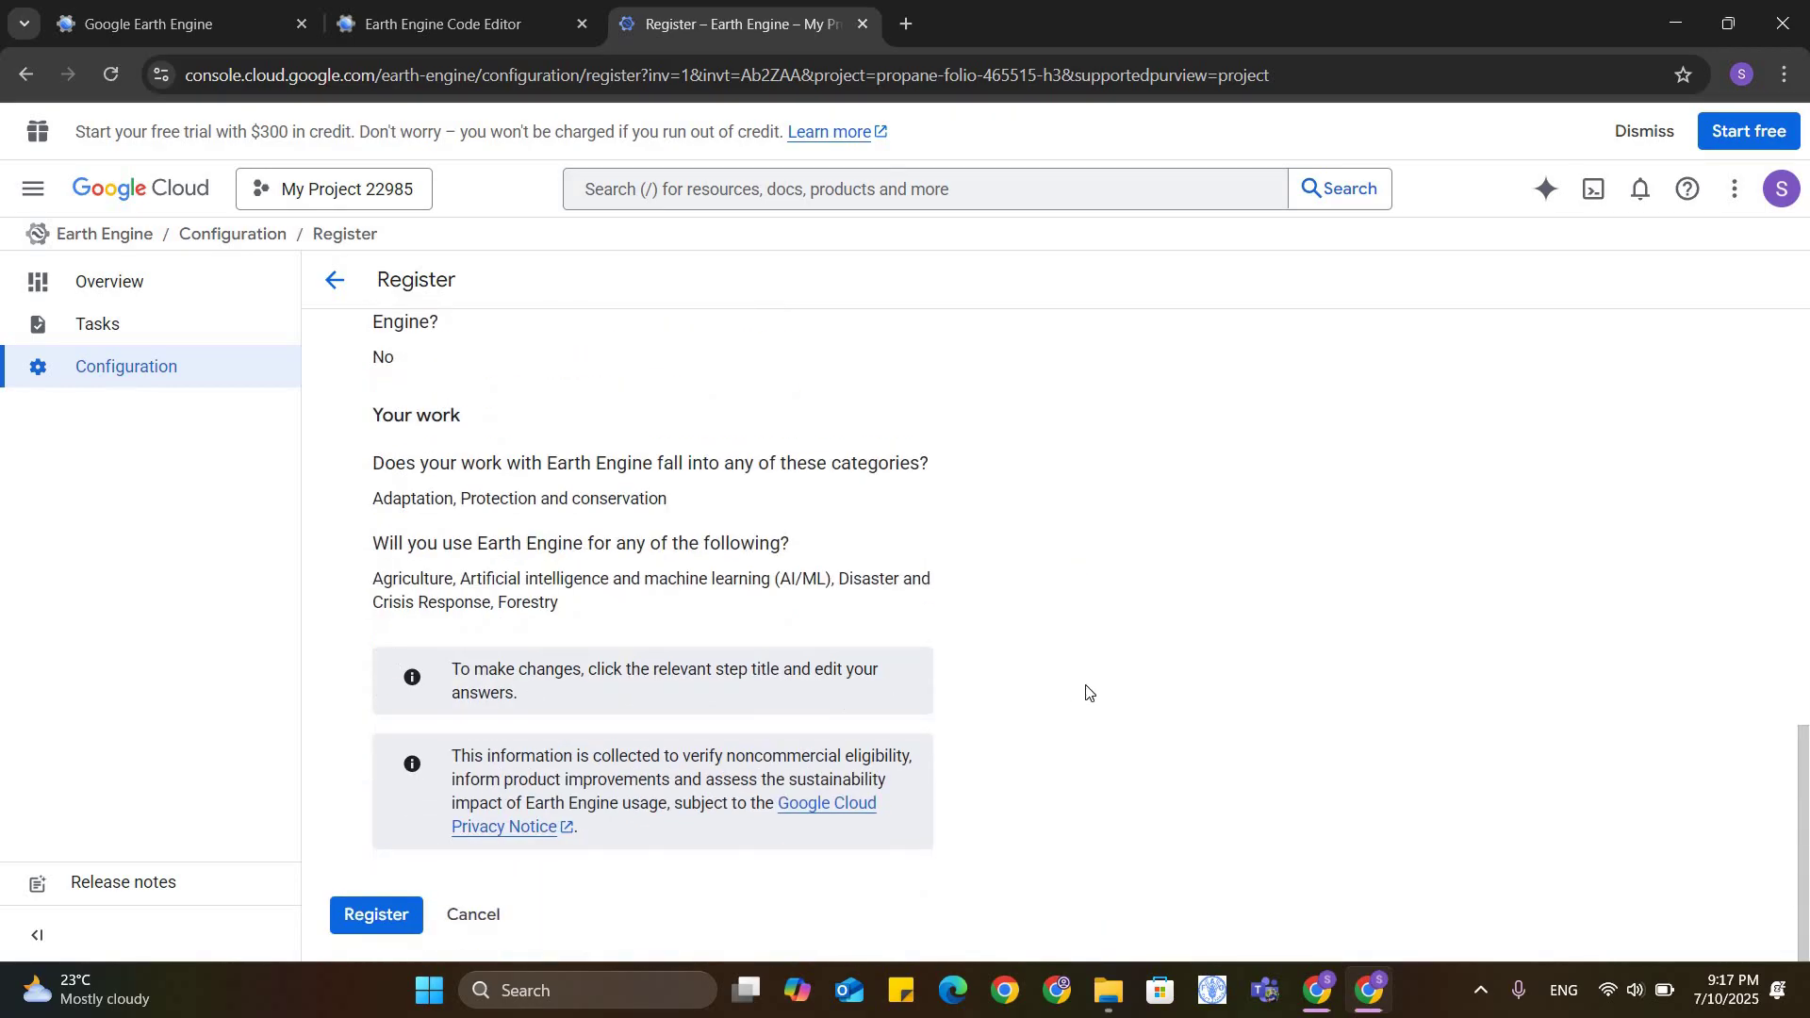
left_click(364, 919)
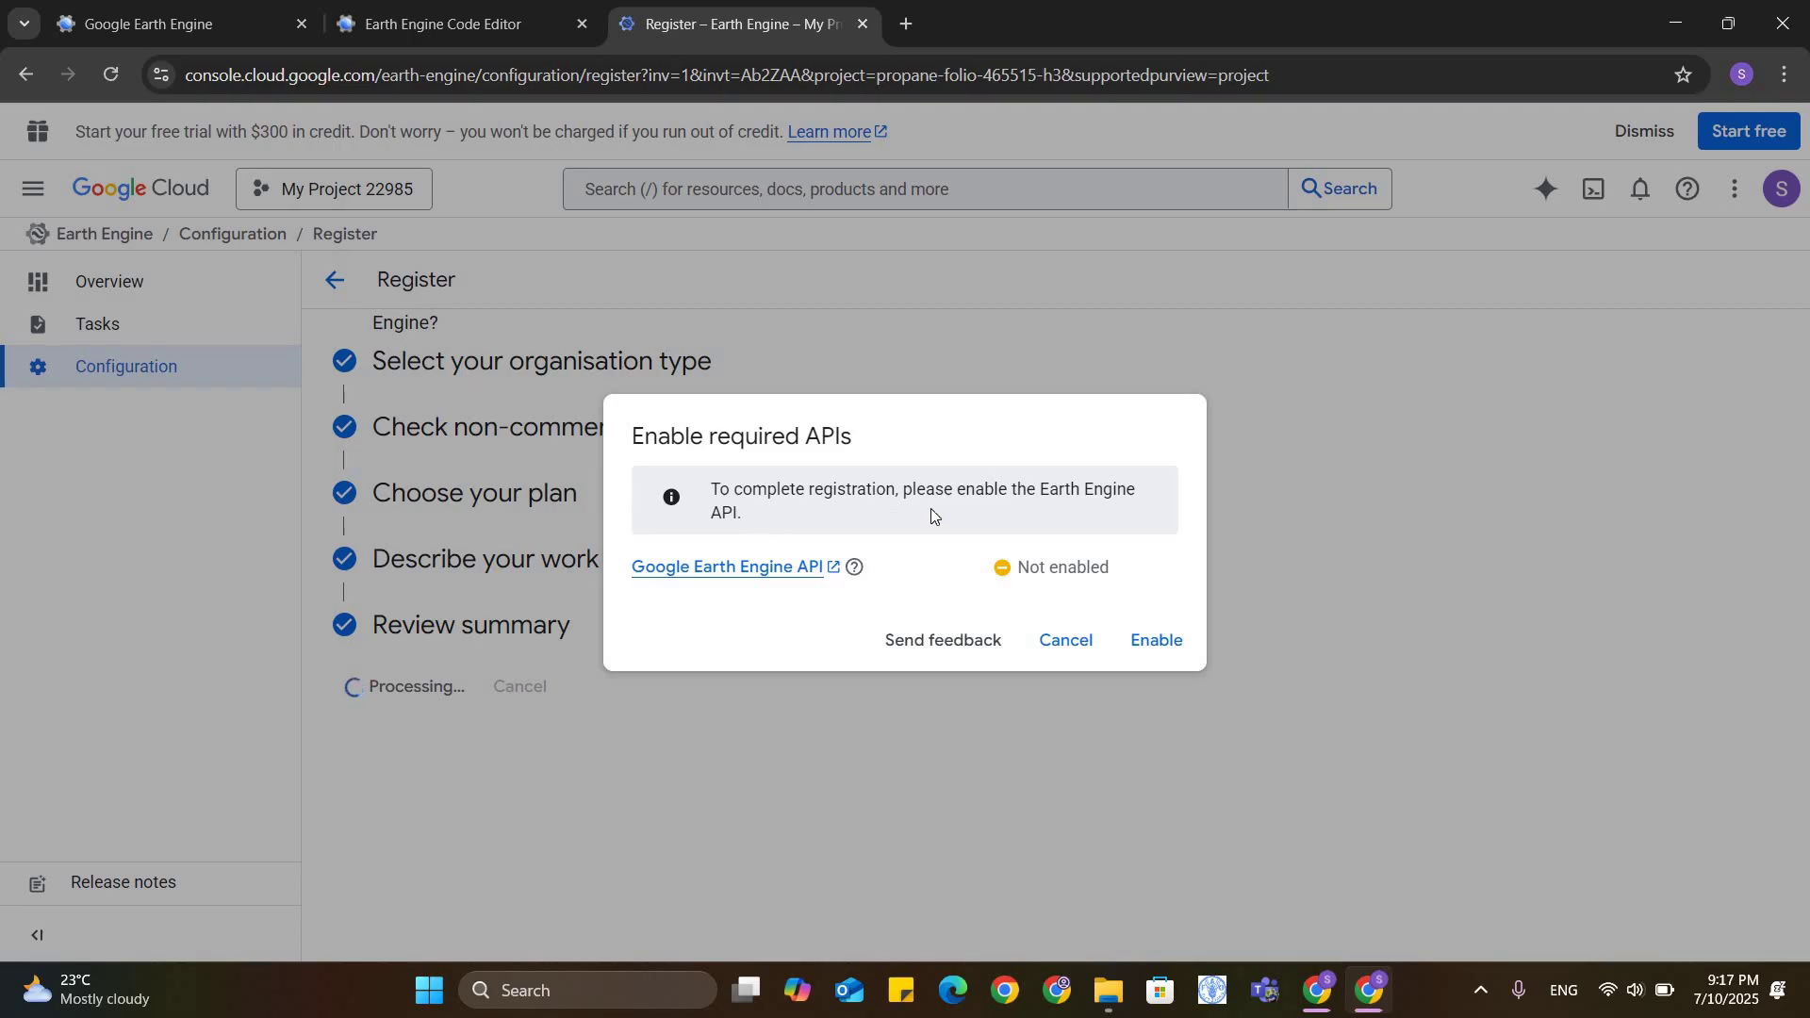
left_click(1178, 651)
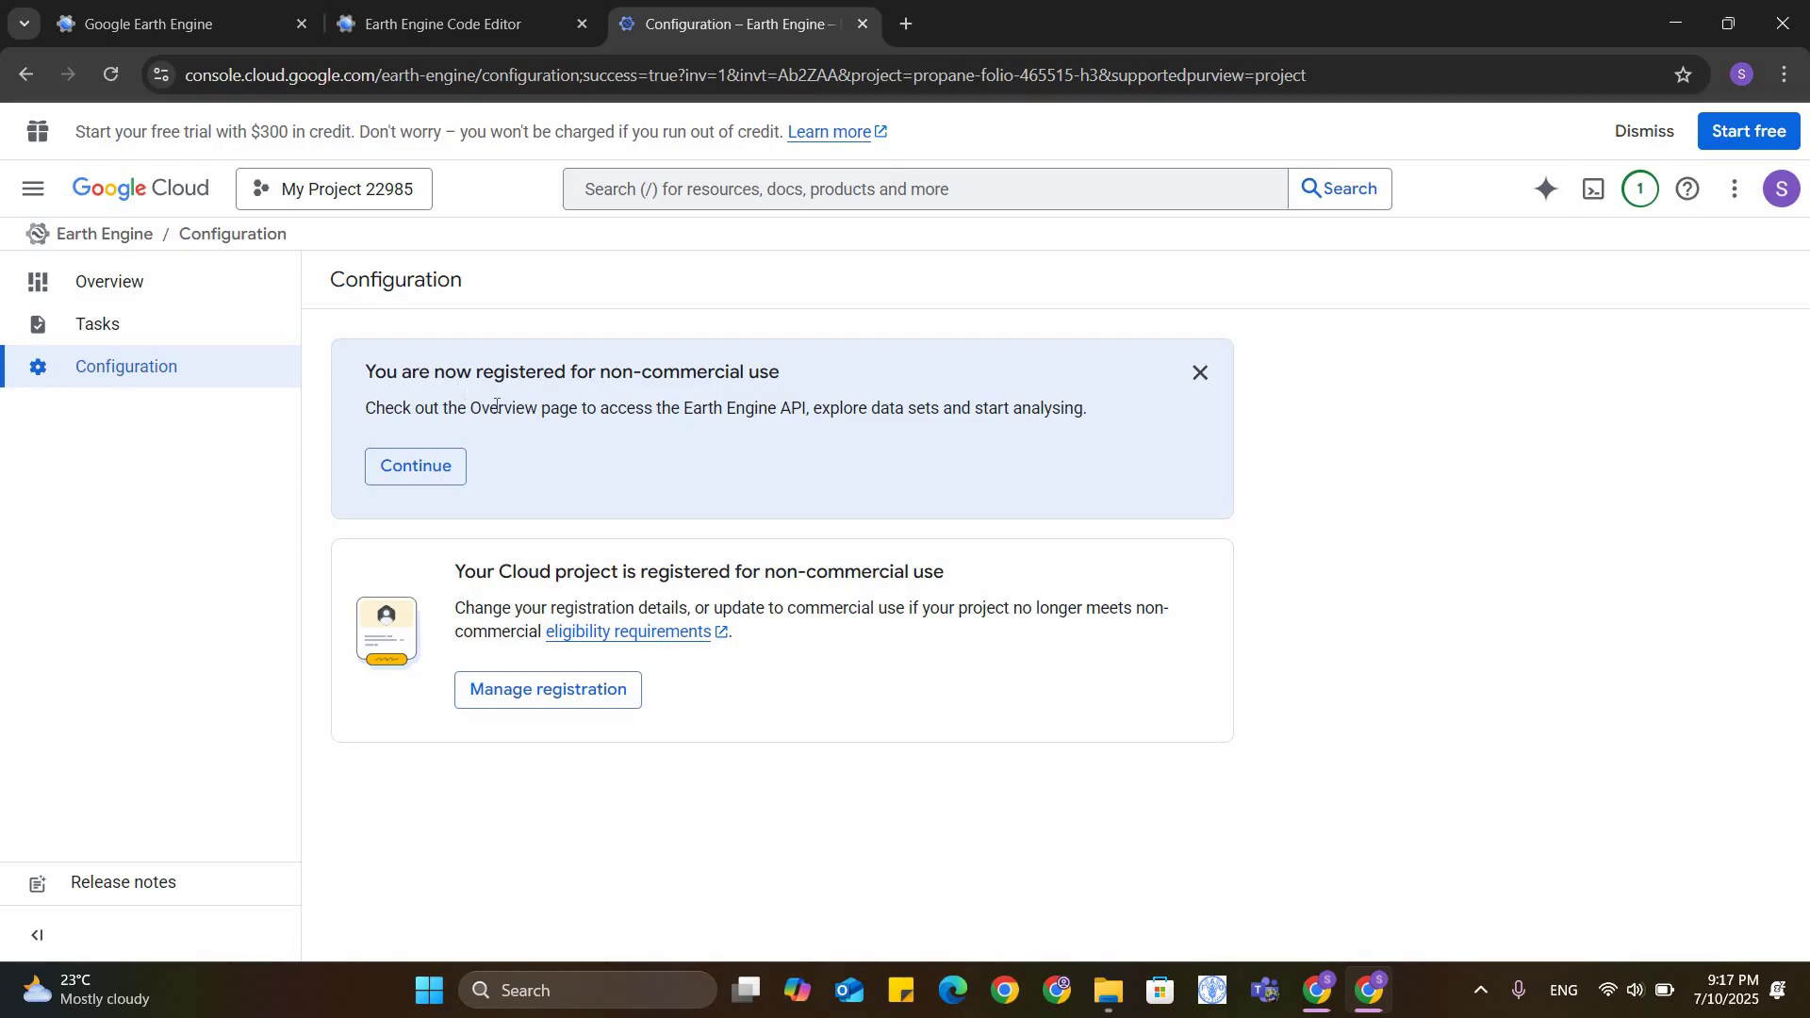
- Continue to the Earth Engine overview page and dismiss the navigation tip
left_click(416, 478)
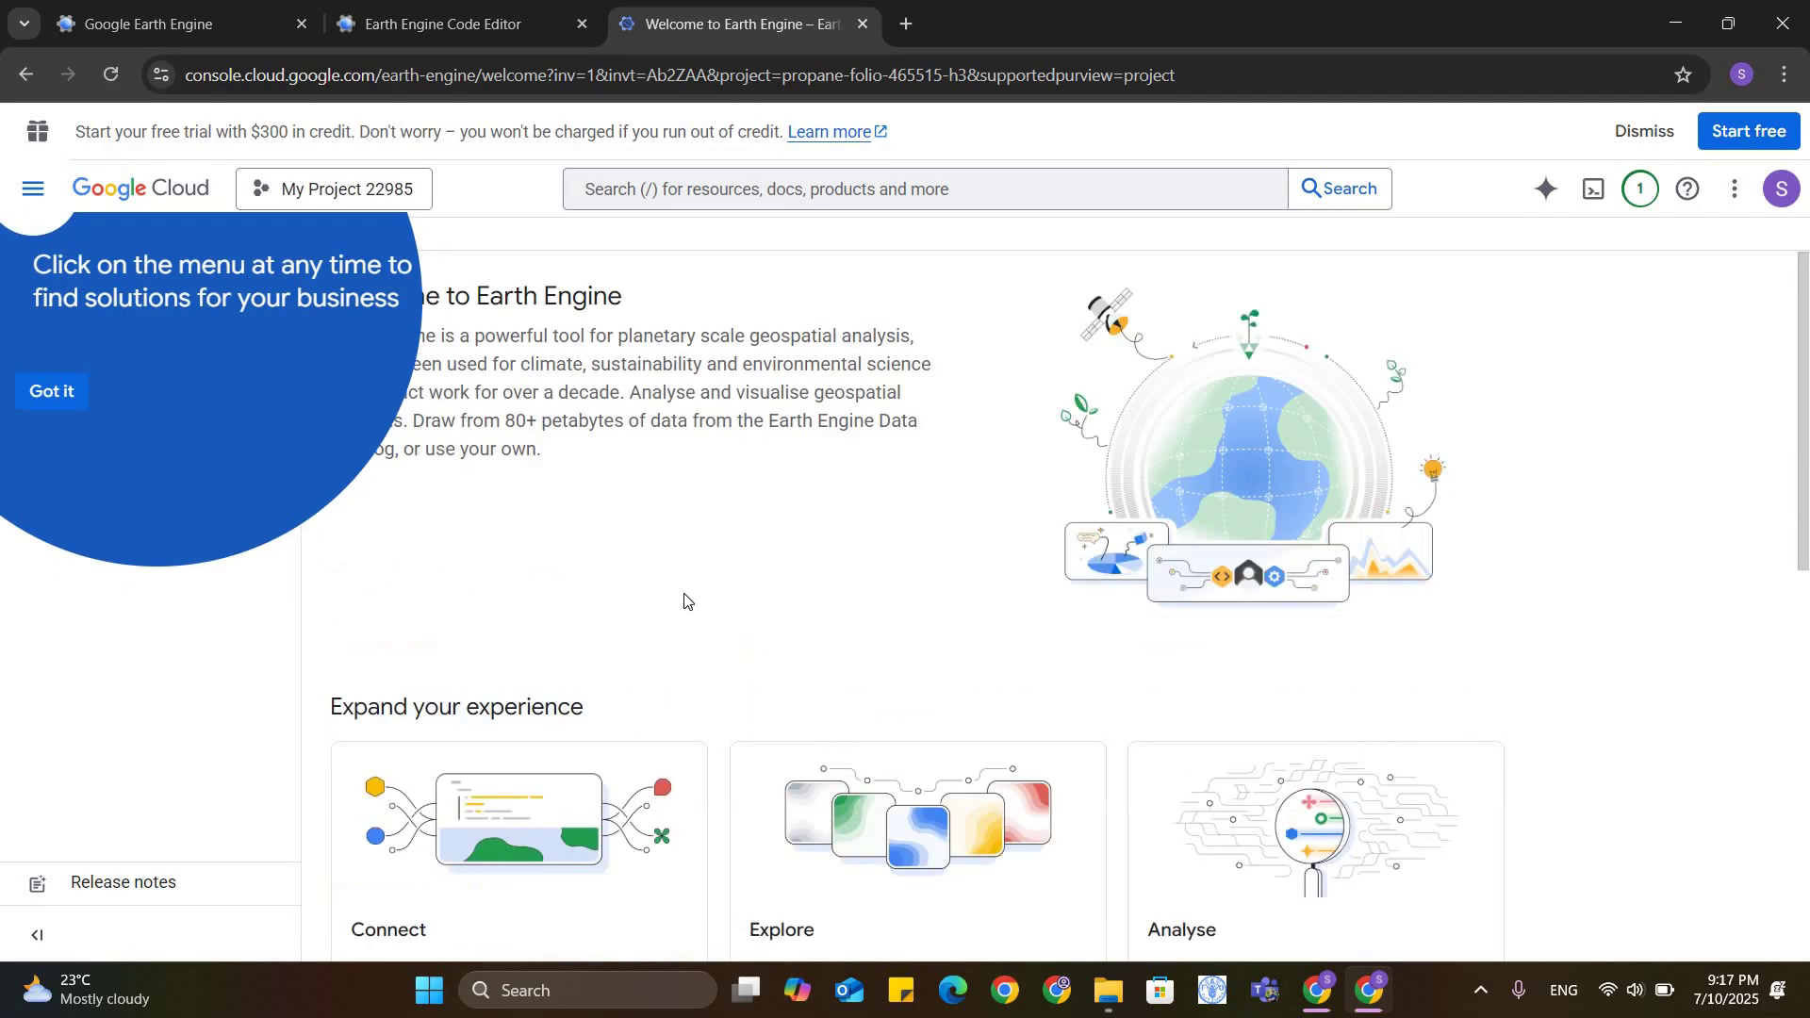
left_click(52, 391)
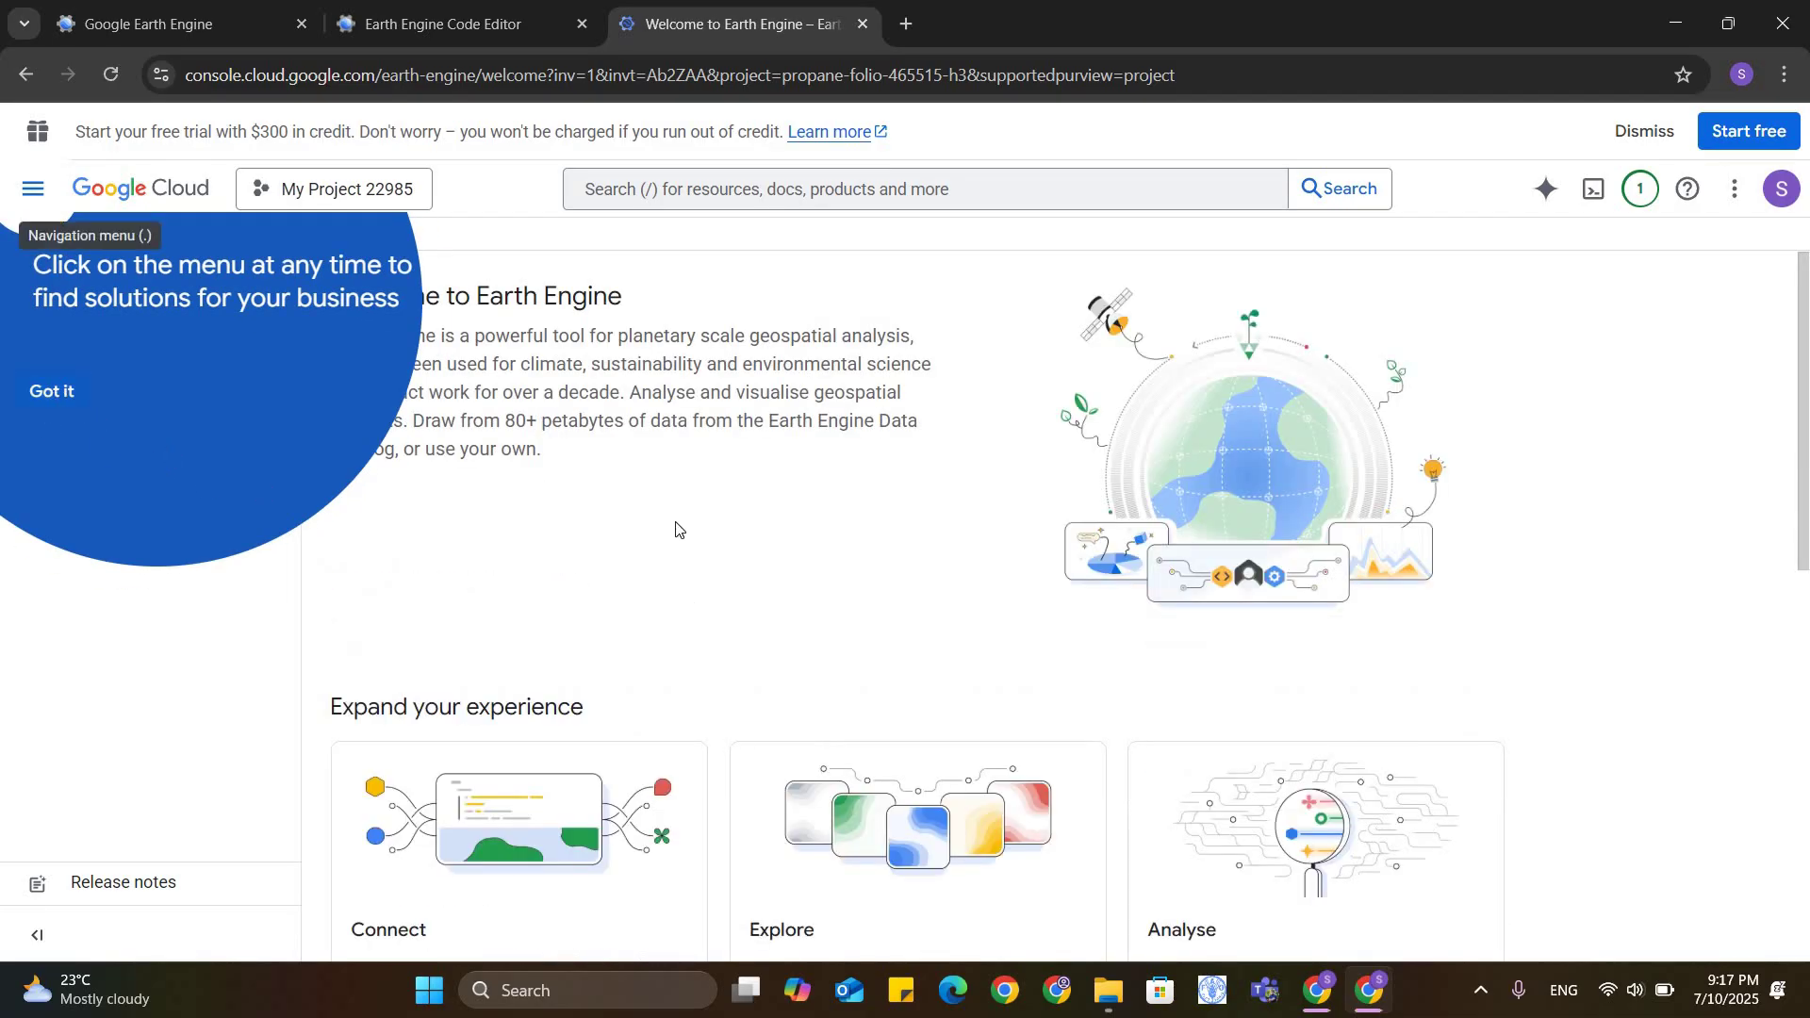
scroll(717, 544, "down", 10)
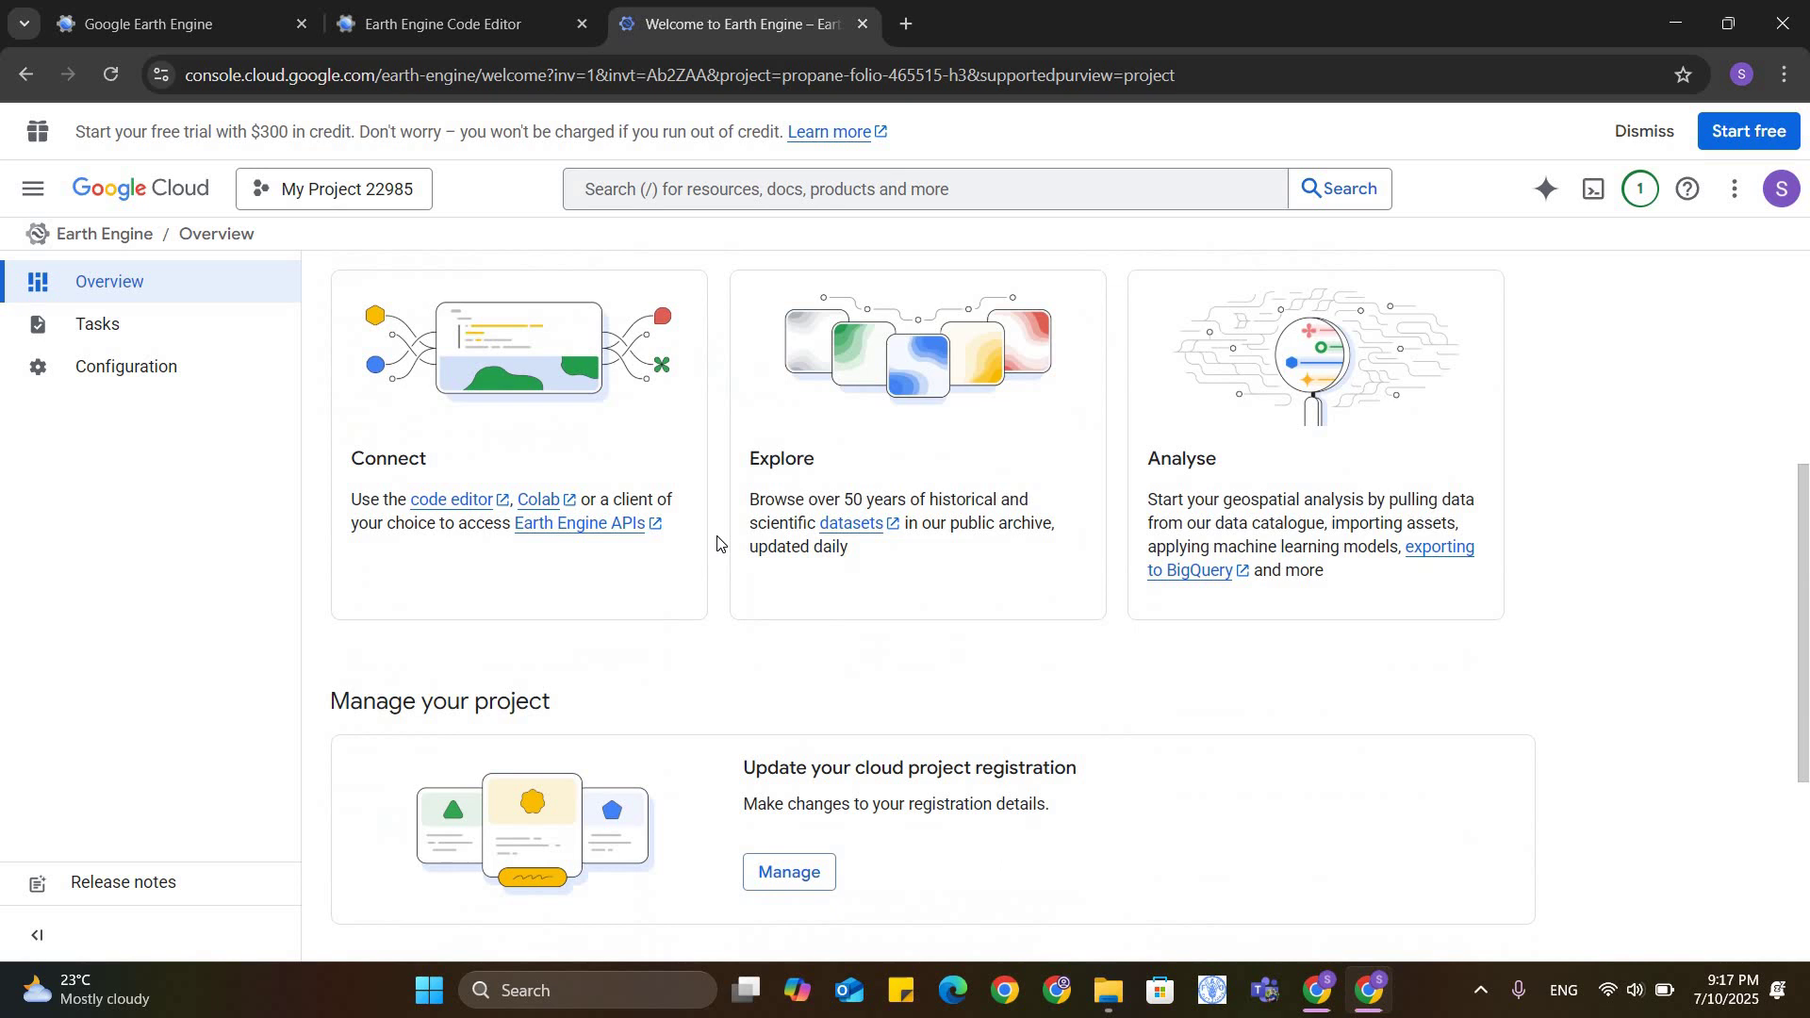
scroll(812, 528, "up", 10)
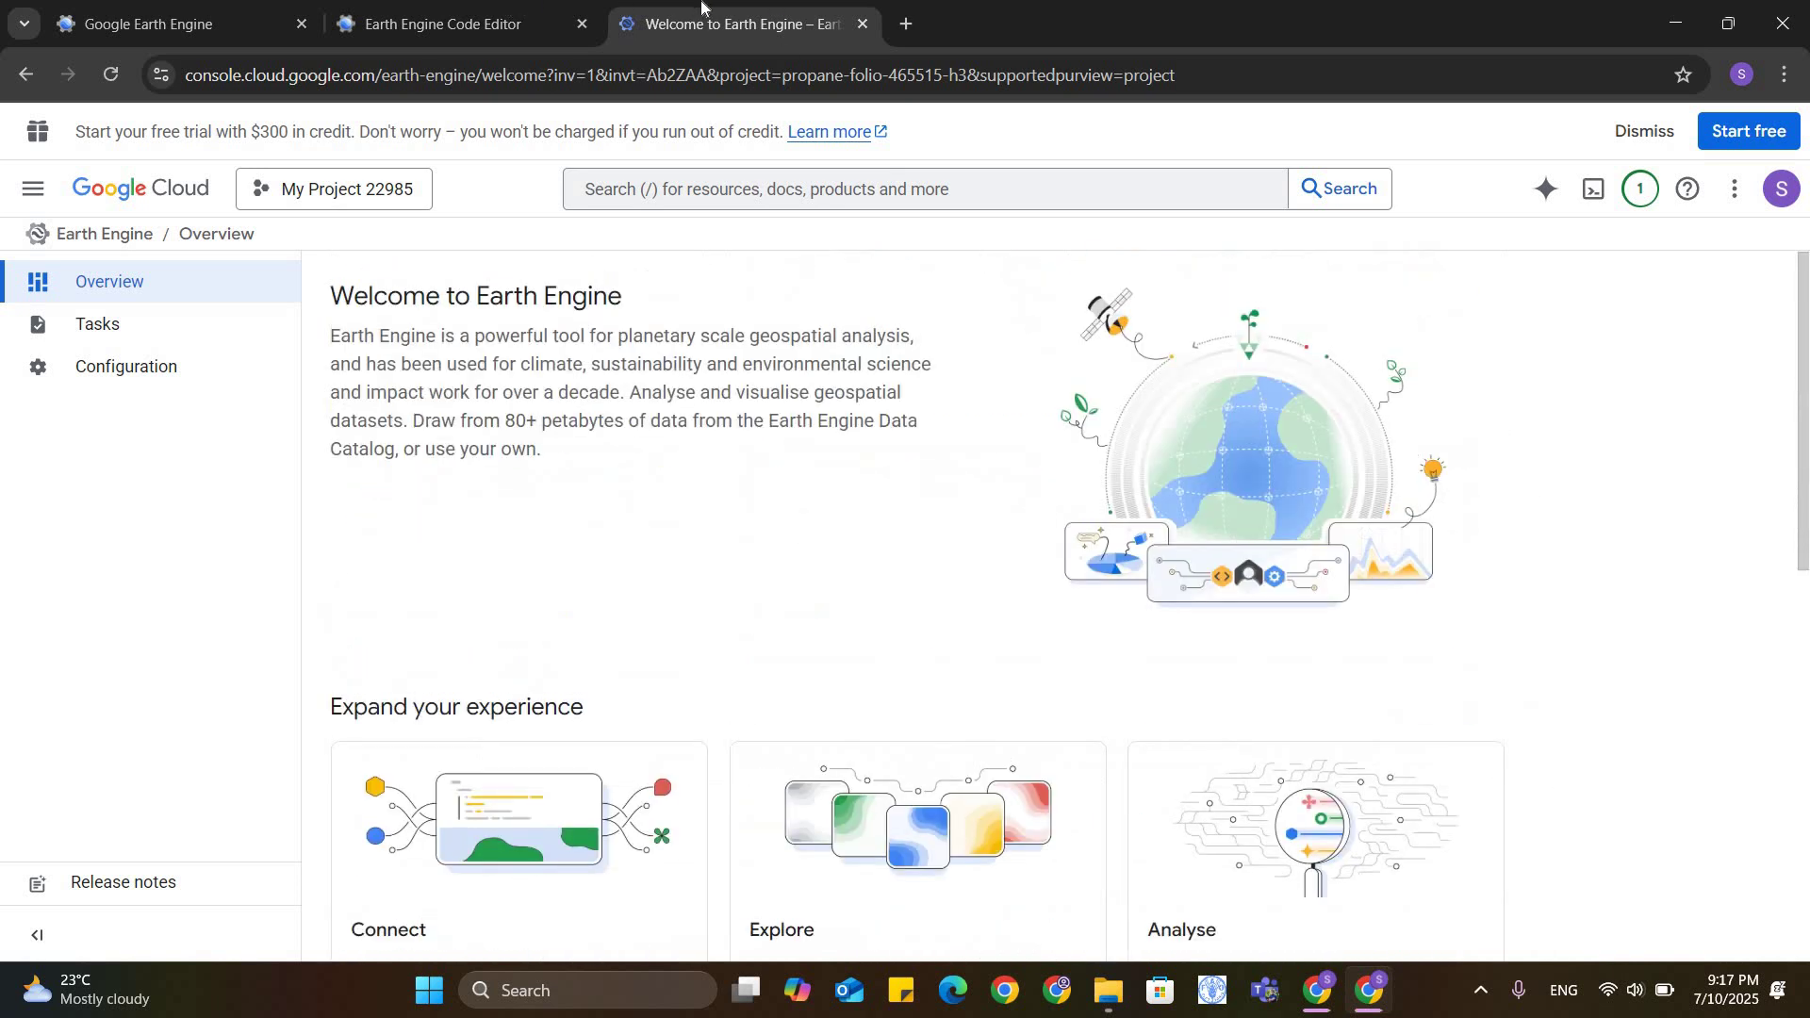
- Load code.earthengine.google.com in a new browser tab
left_click(443, 24)
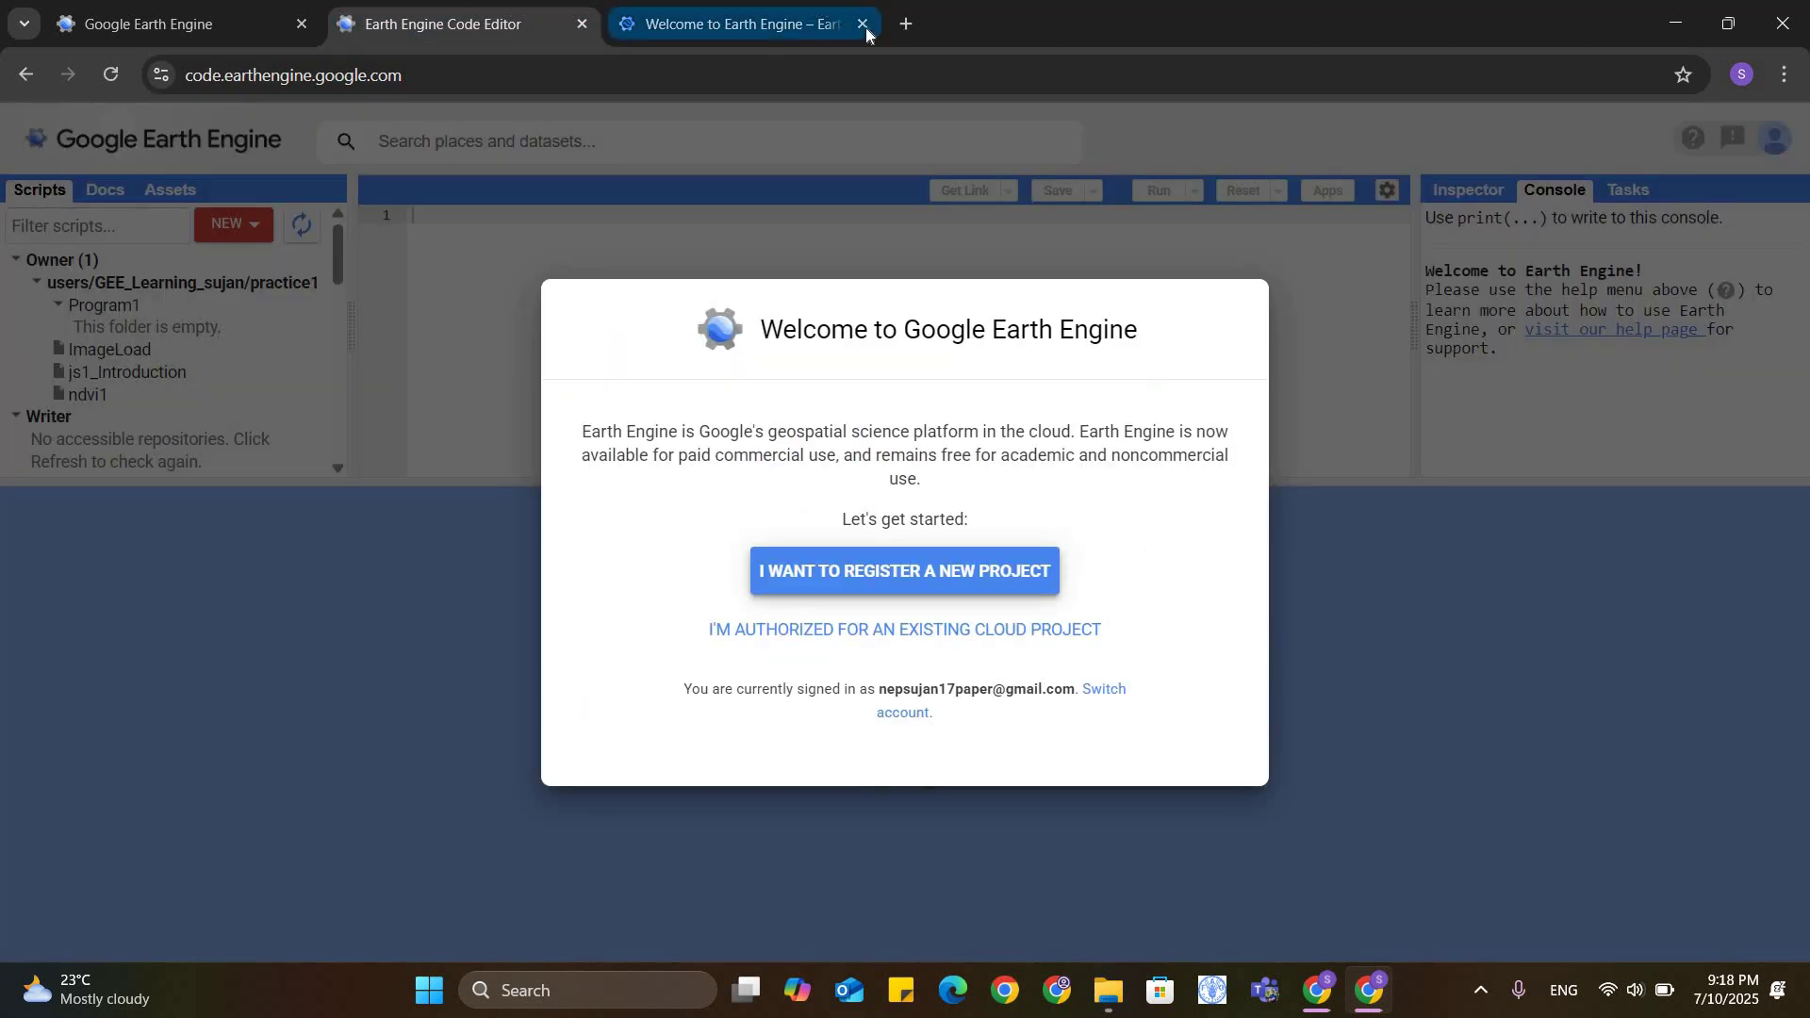
left_click(820, 23)
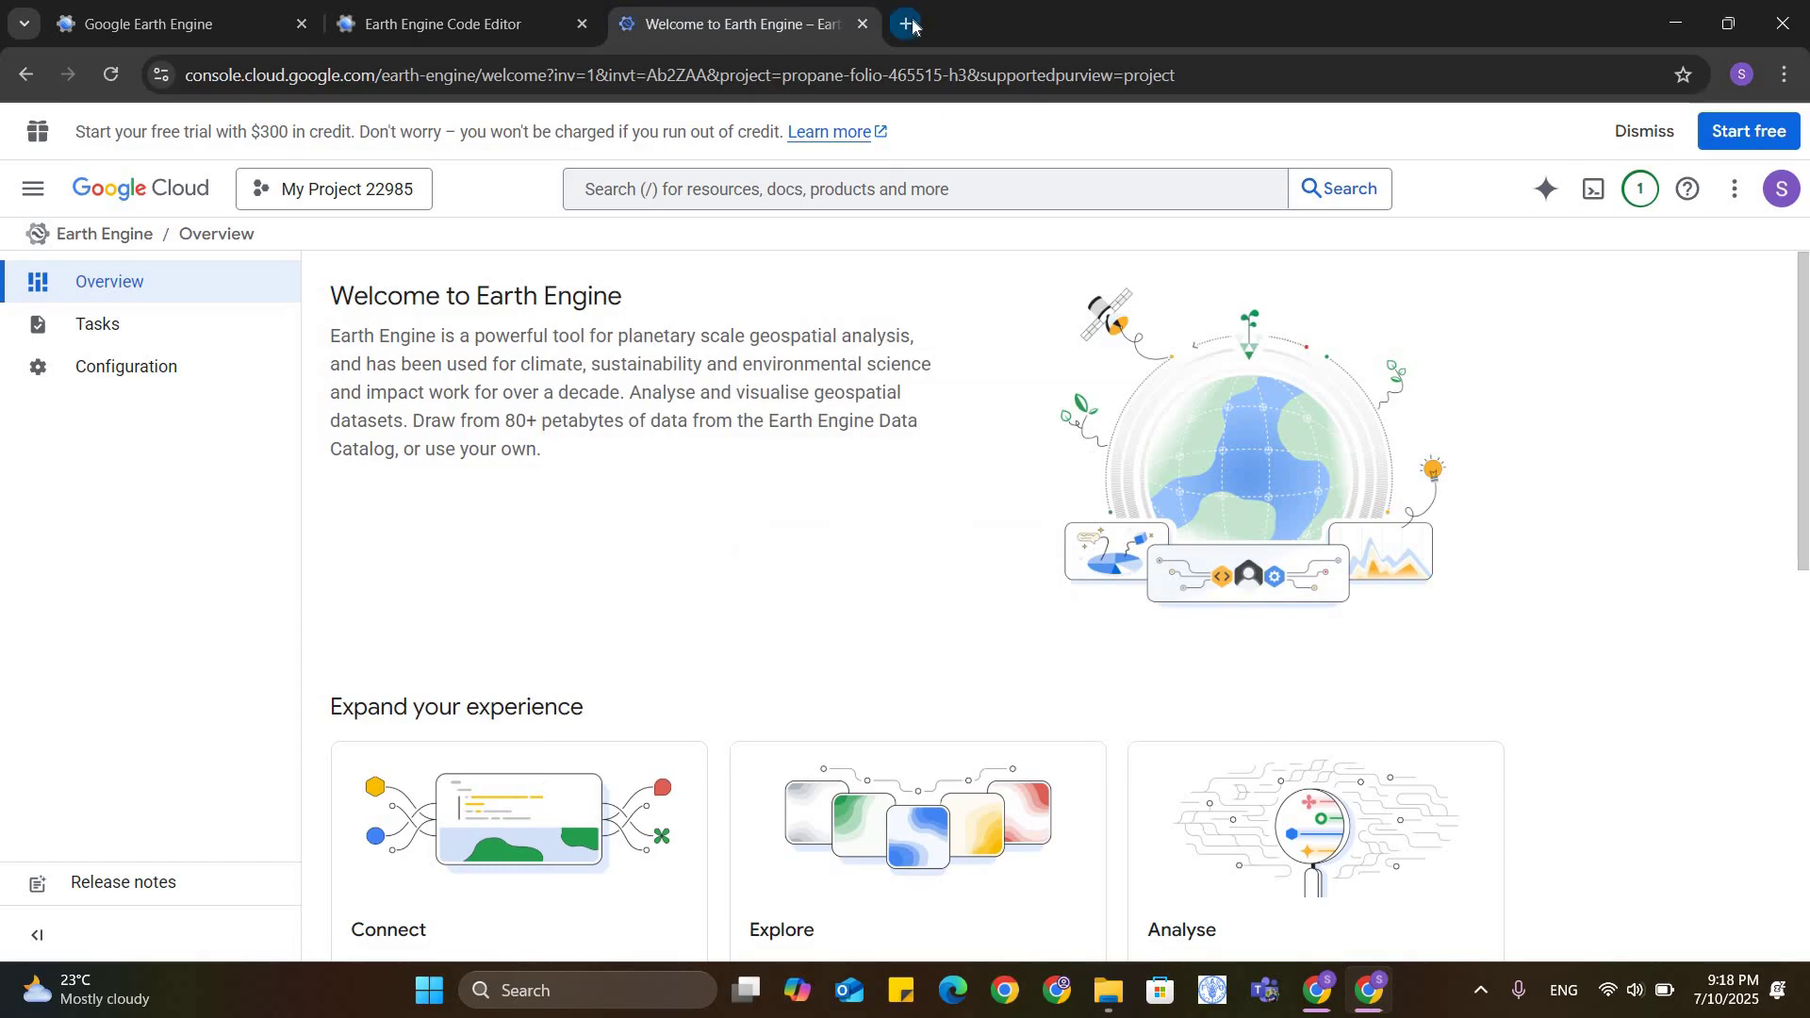
left_click(907, 24)
type("code")
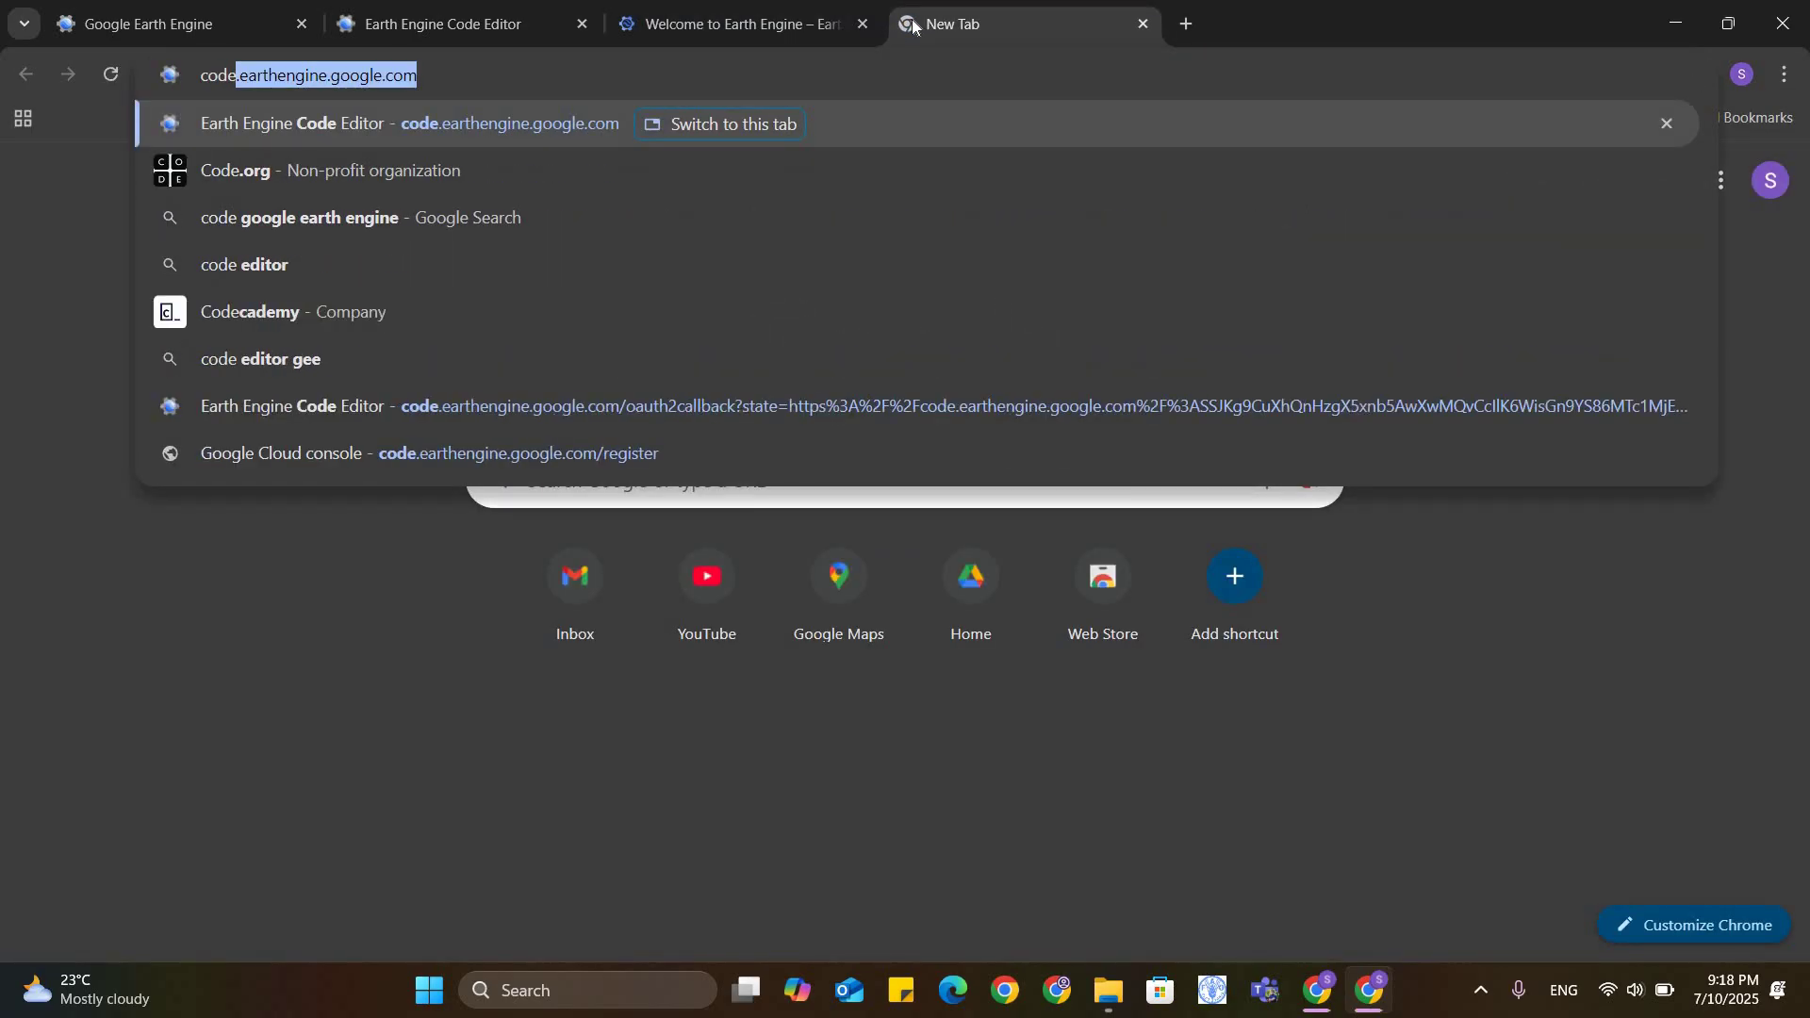
key("Return")
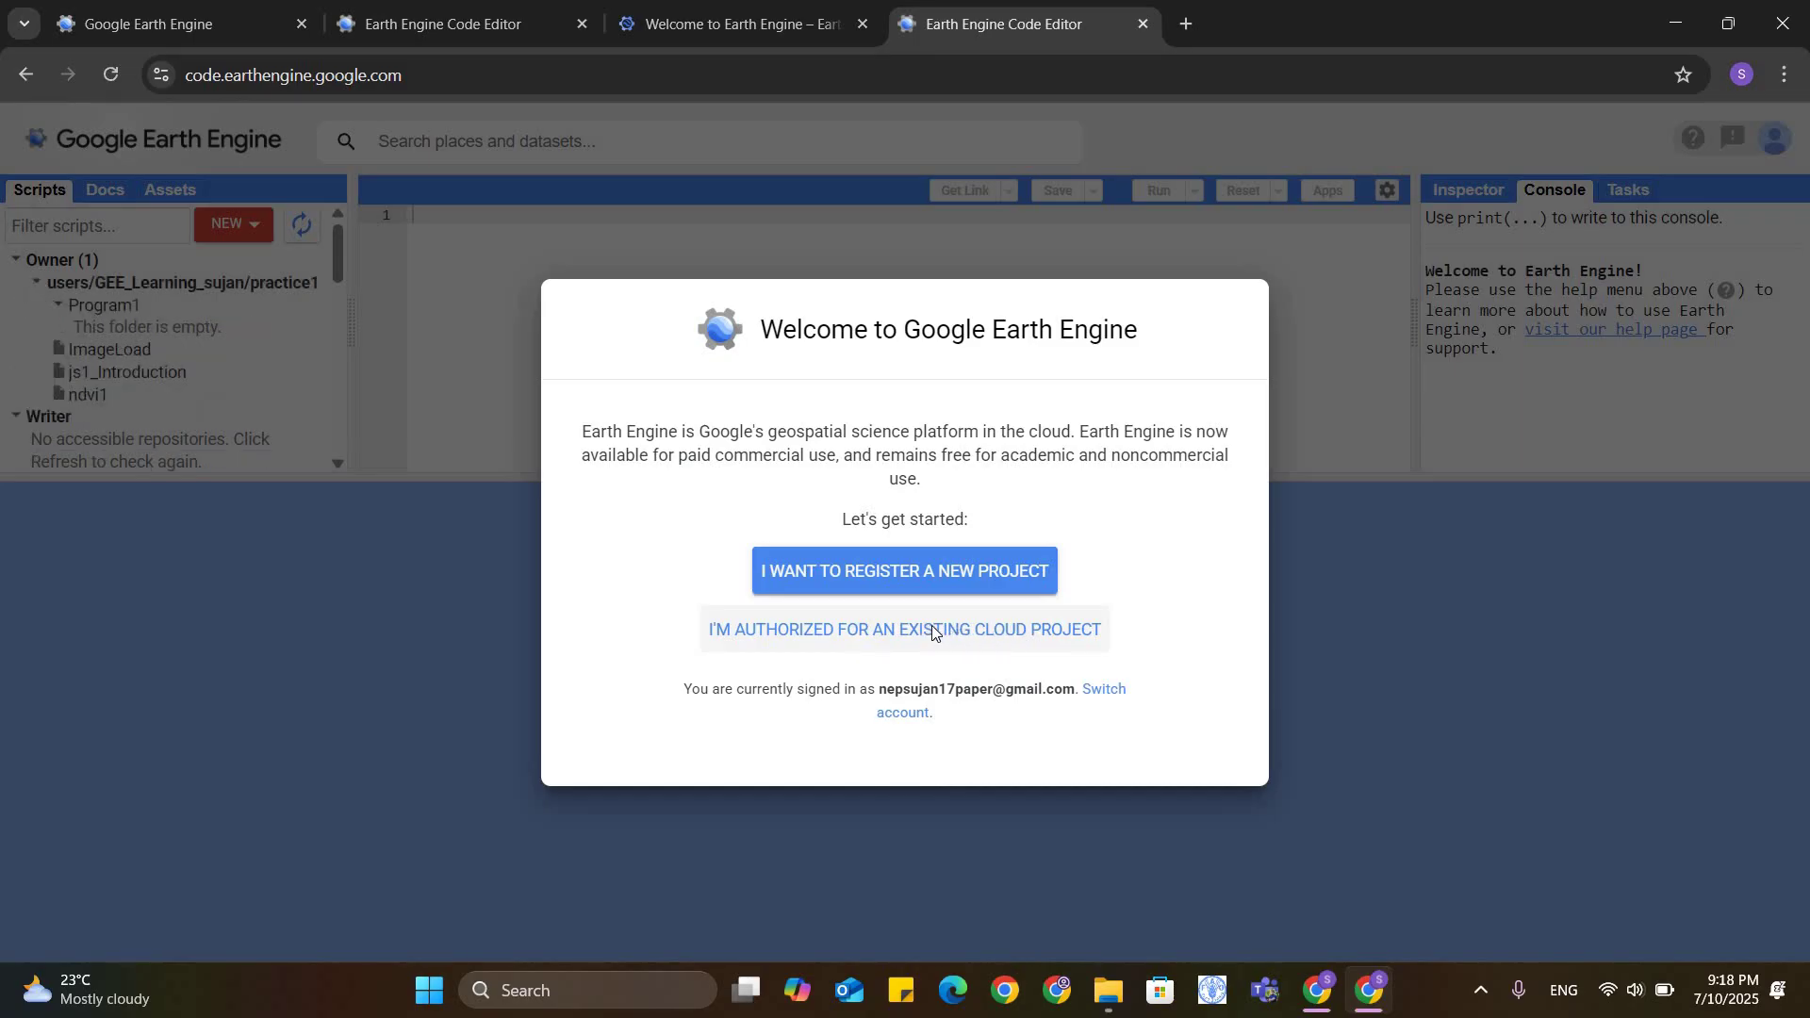
- Choose the existing Cloud project option and select propane-folio-465515-h3
left_click(928, 629)
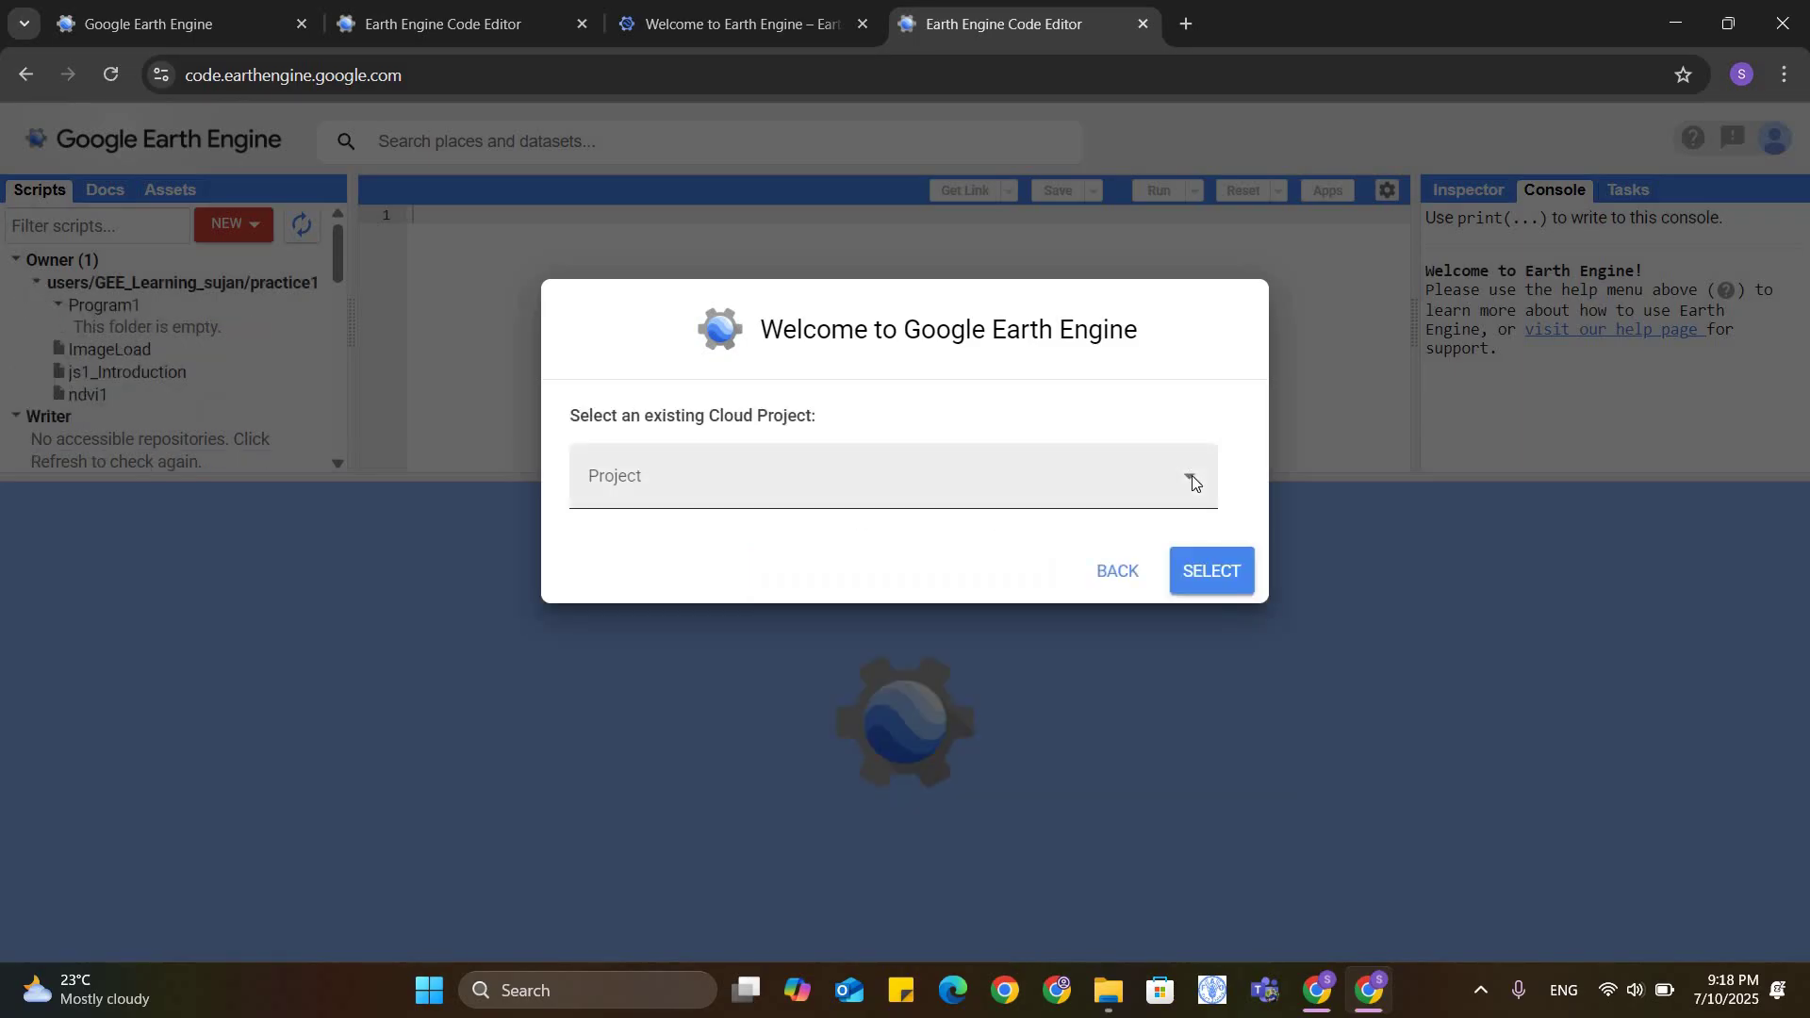
left_click(1191, 475)
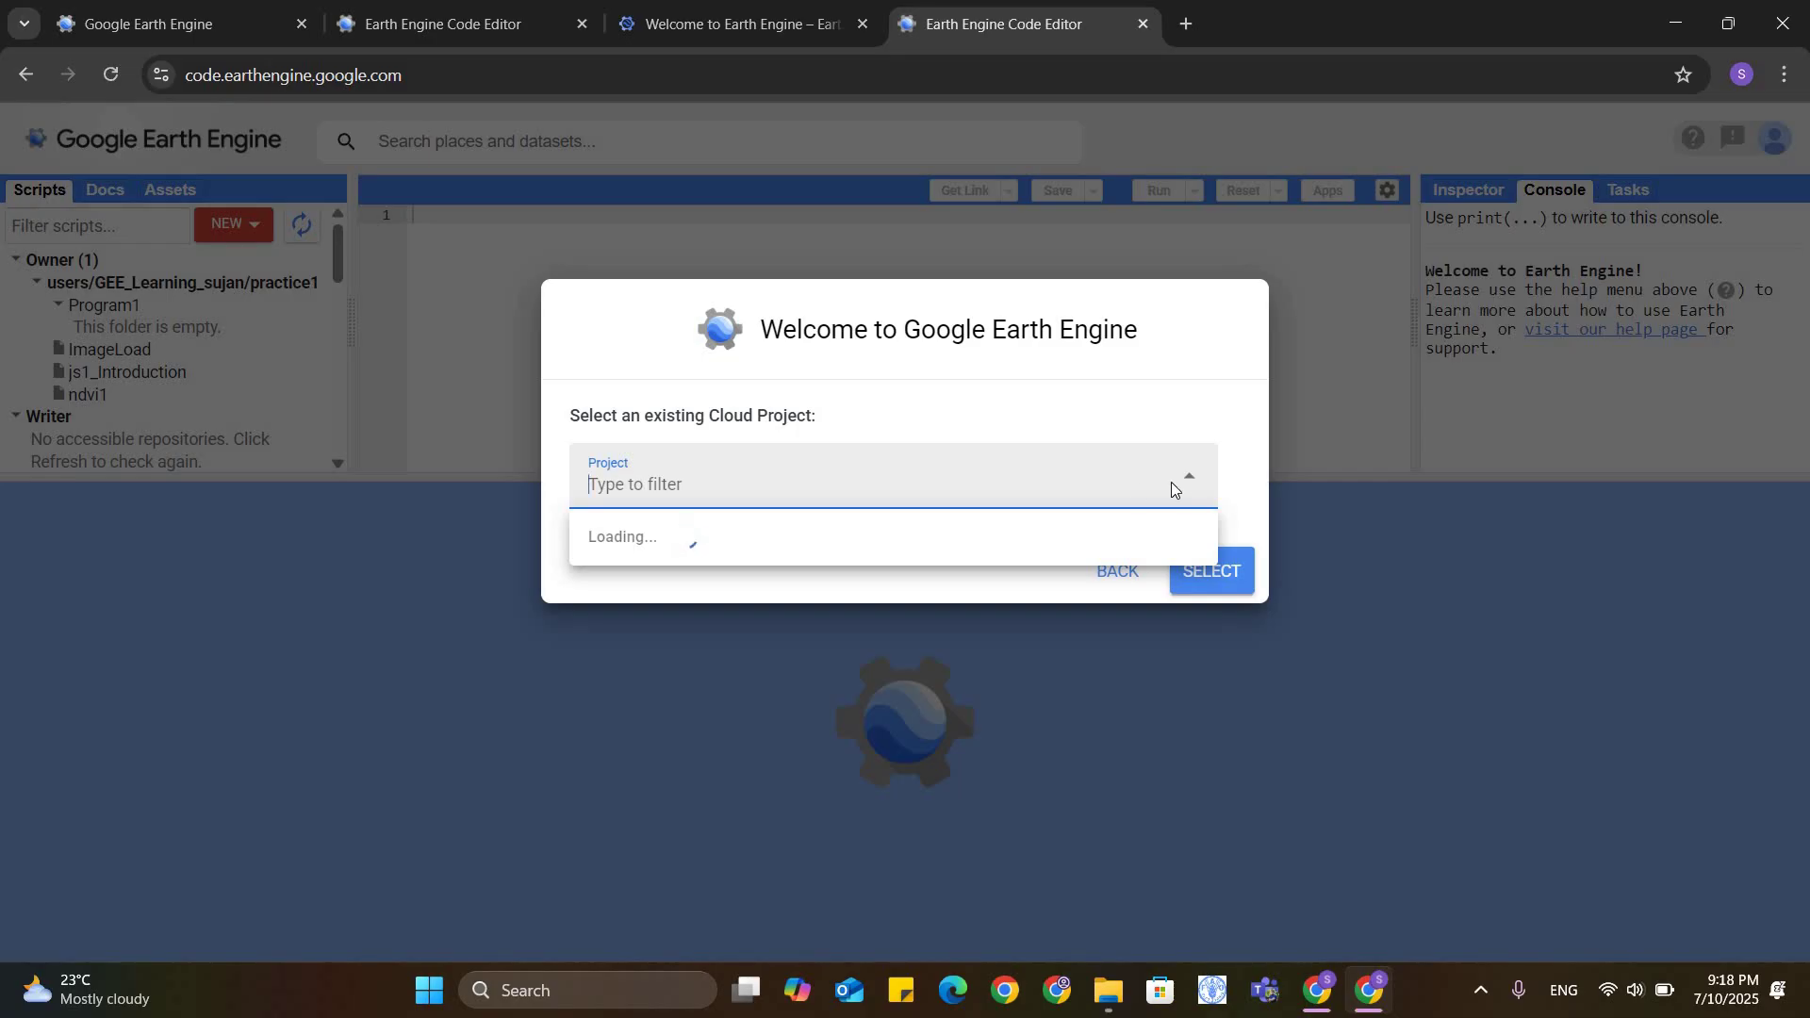
left_click(808, 648)
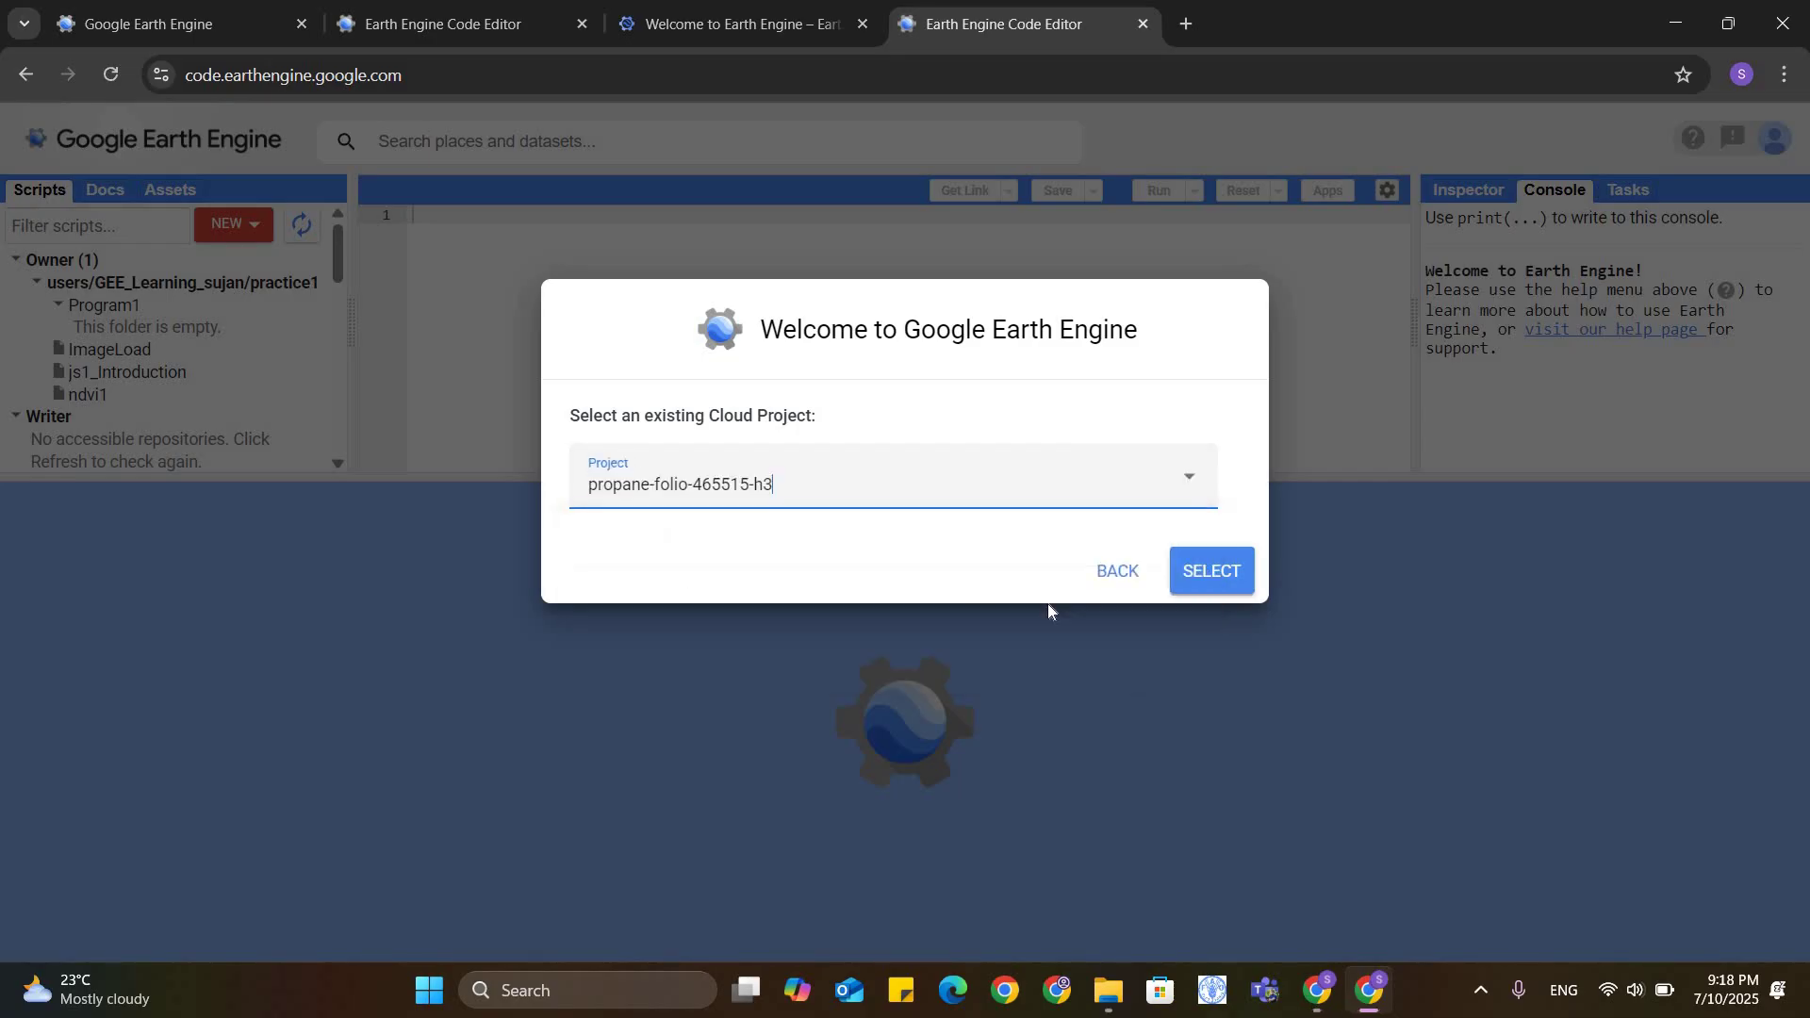
left_click(1228, 582)
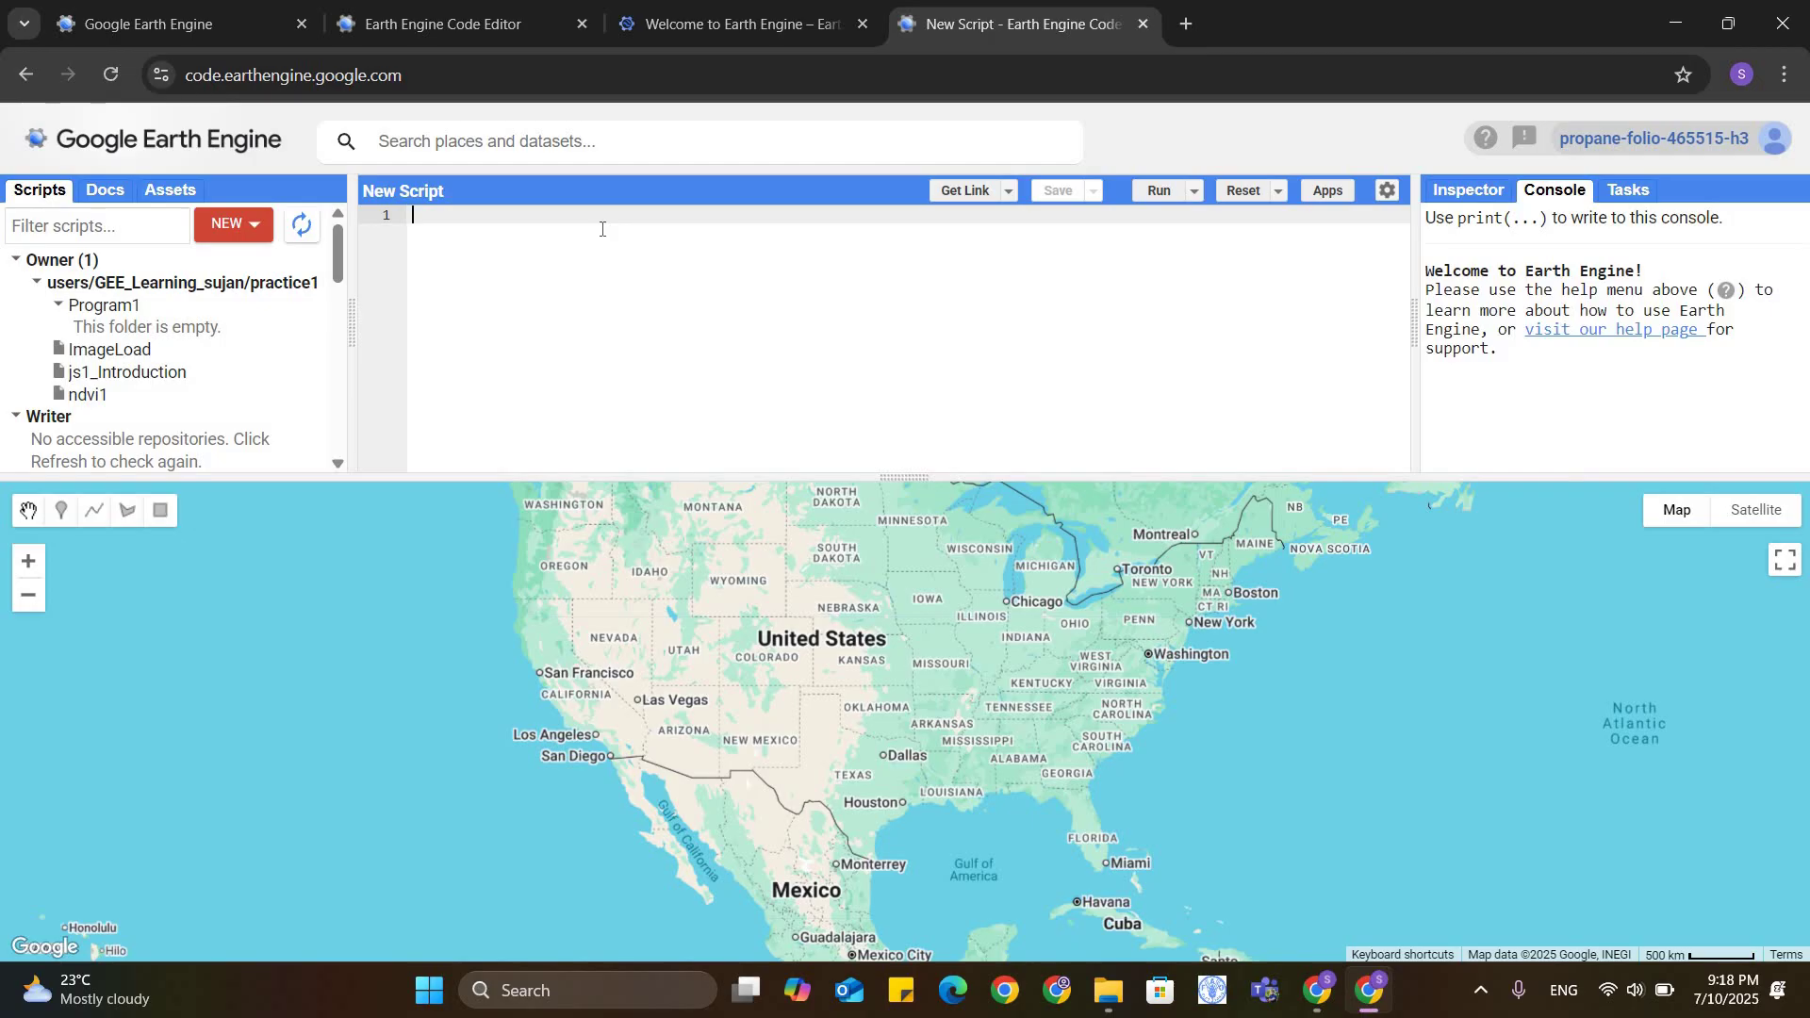
- Run print("Hello world!") on line 1 and confirm Hello world! appears in the console
key("BackSpace")
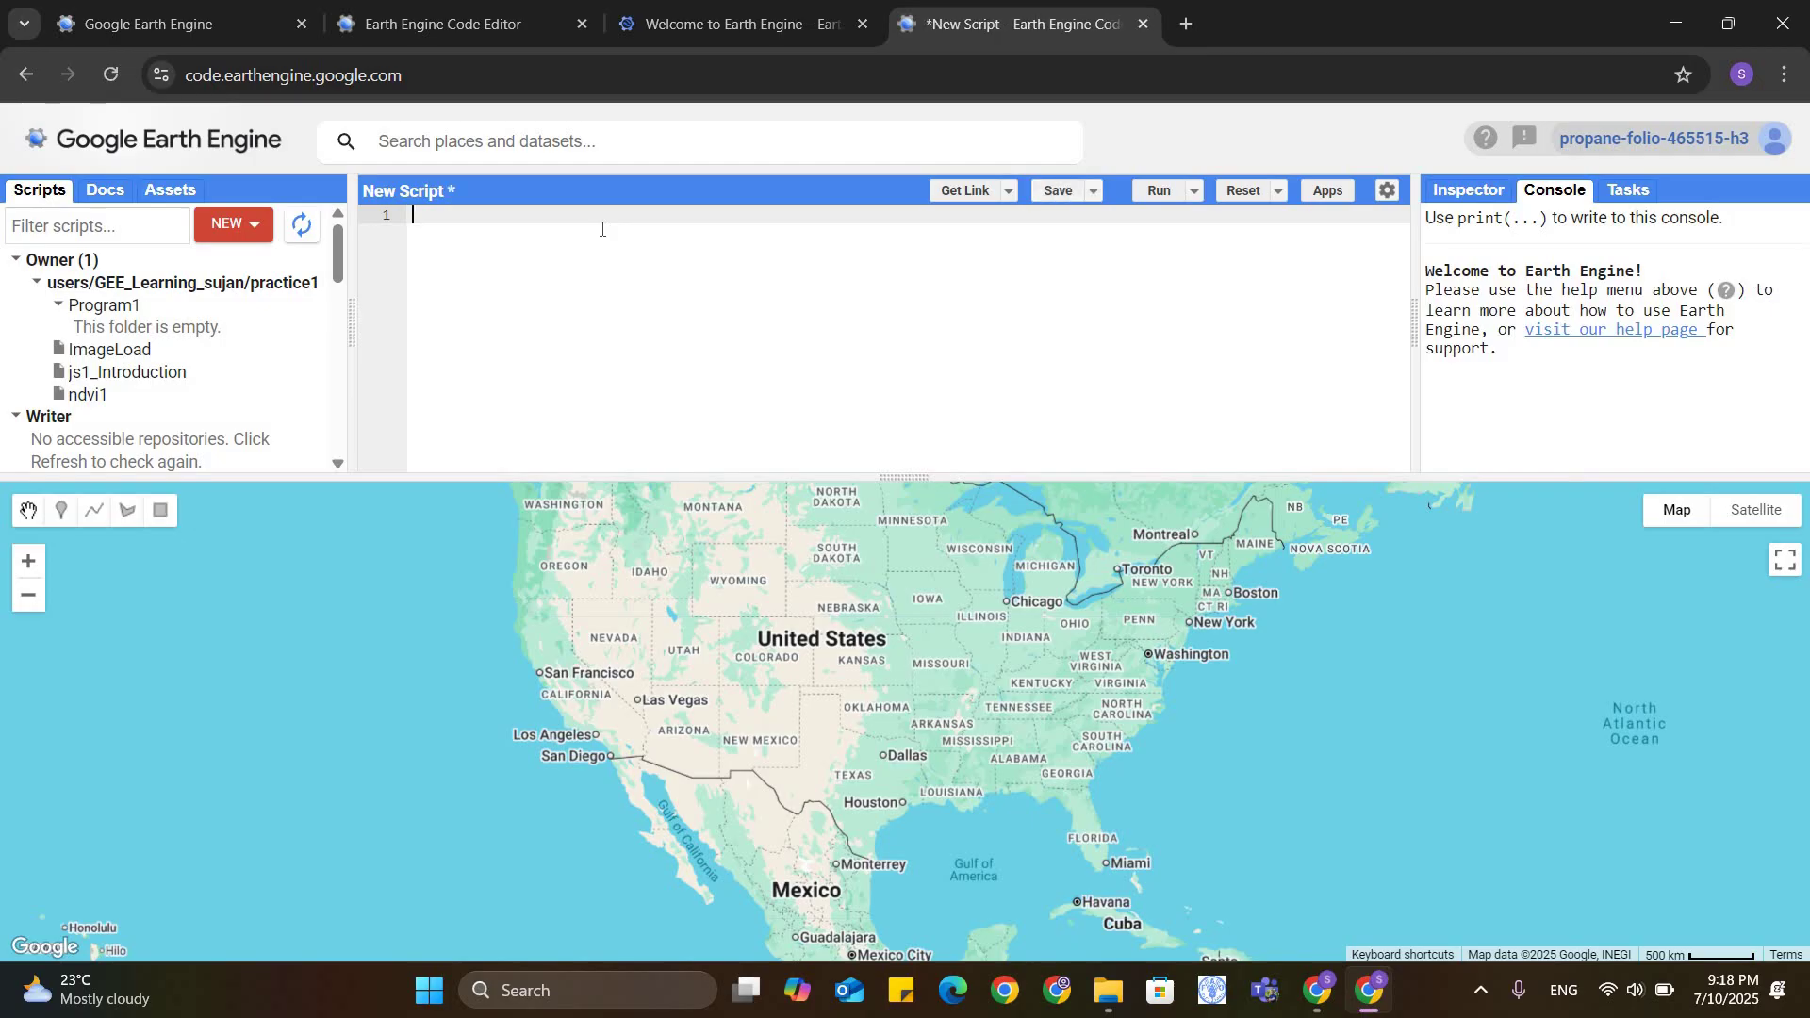
type("print ()")
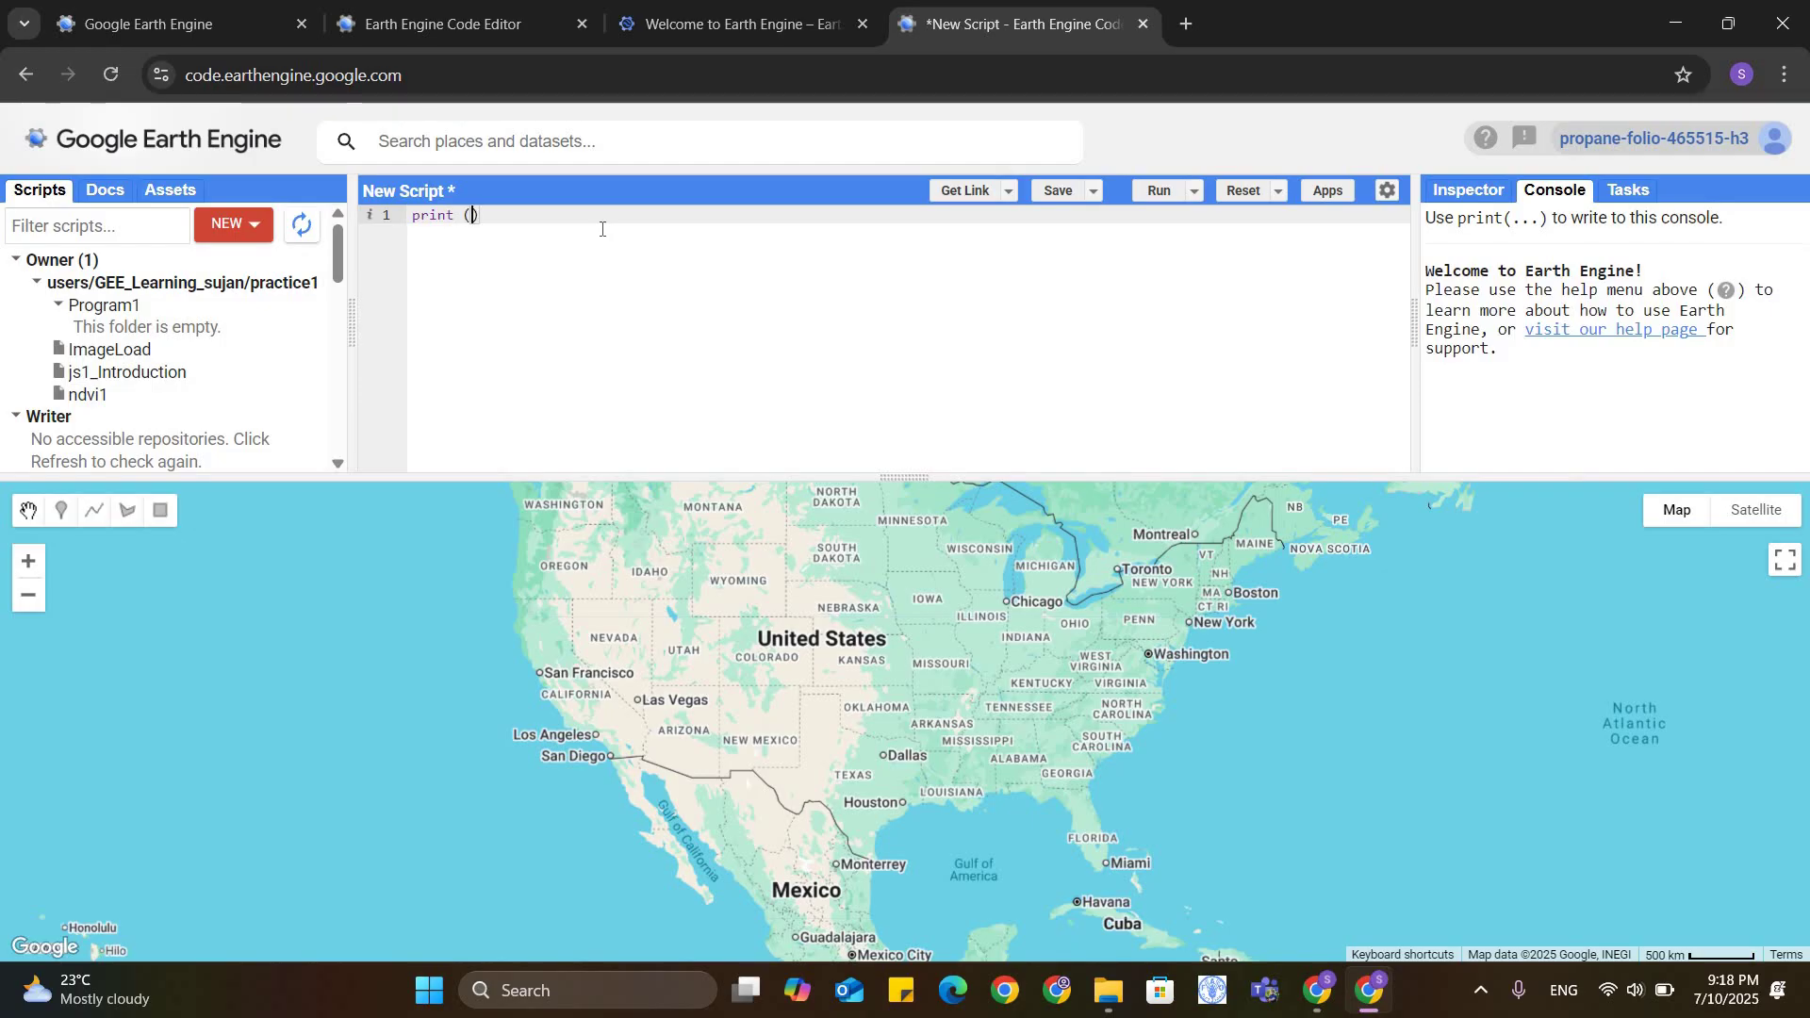
type("\"")
type("H")
type("ello wor")
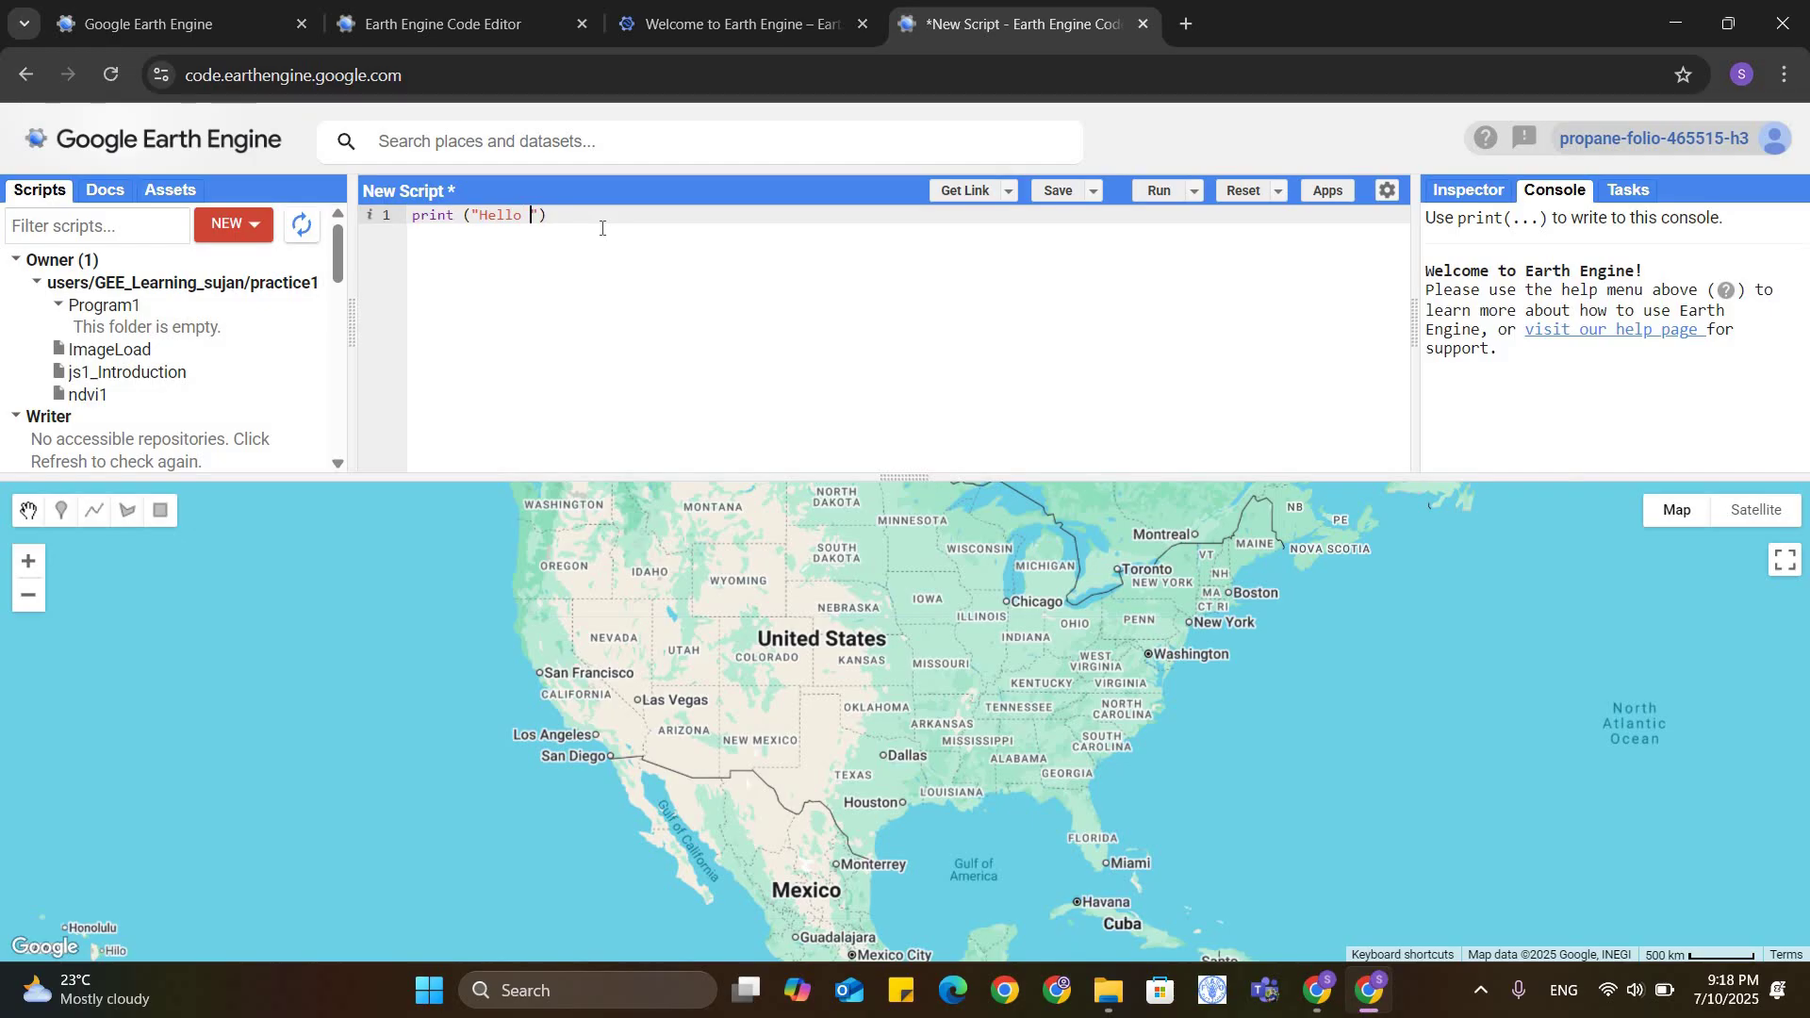
type("ld!\")")
left_click(1156, 189)
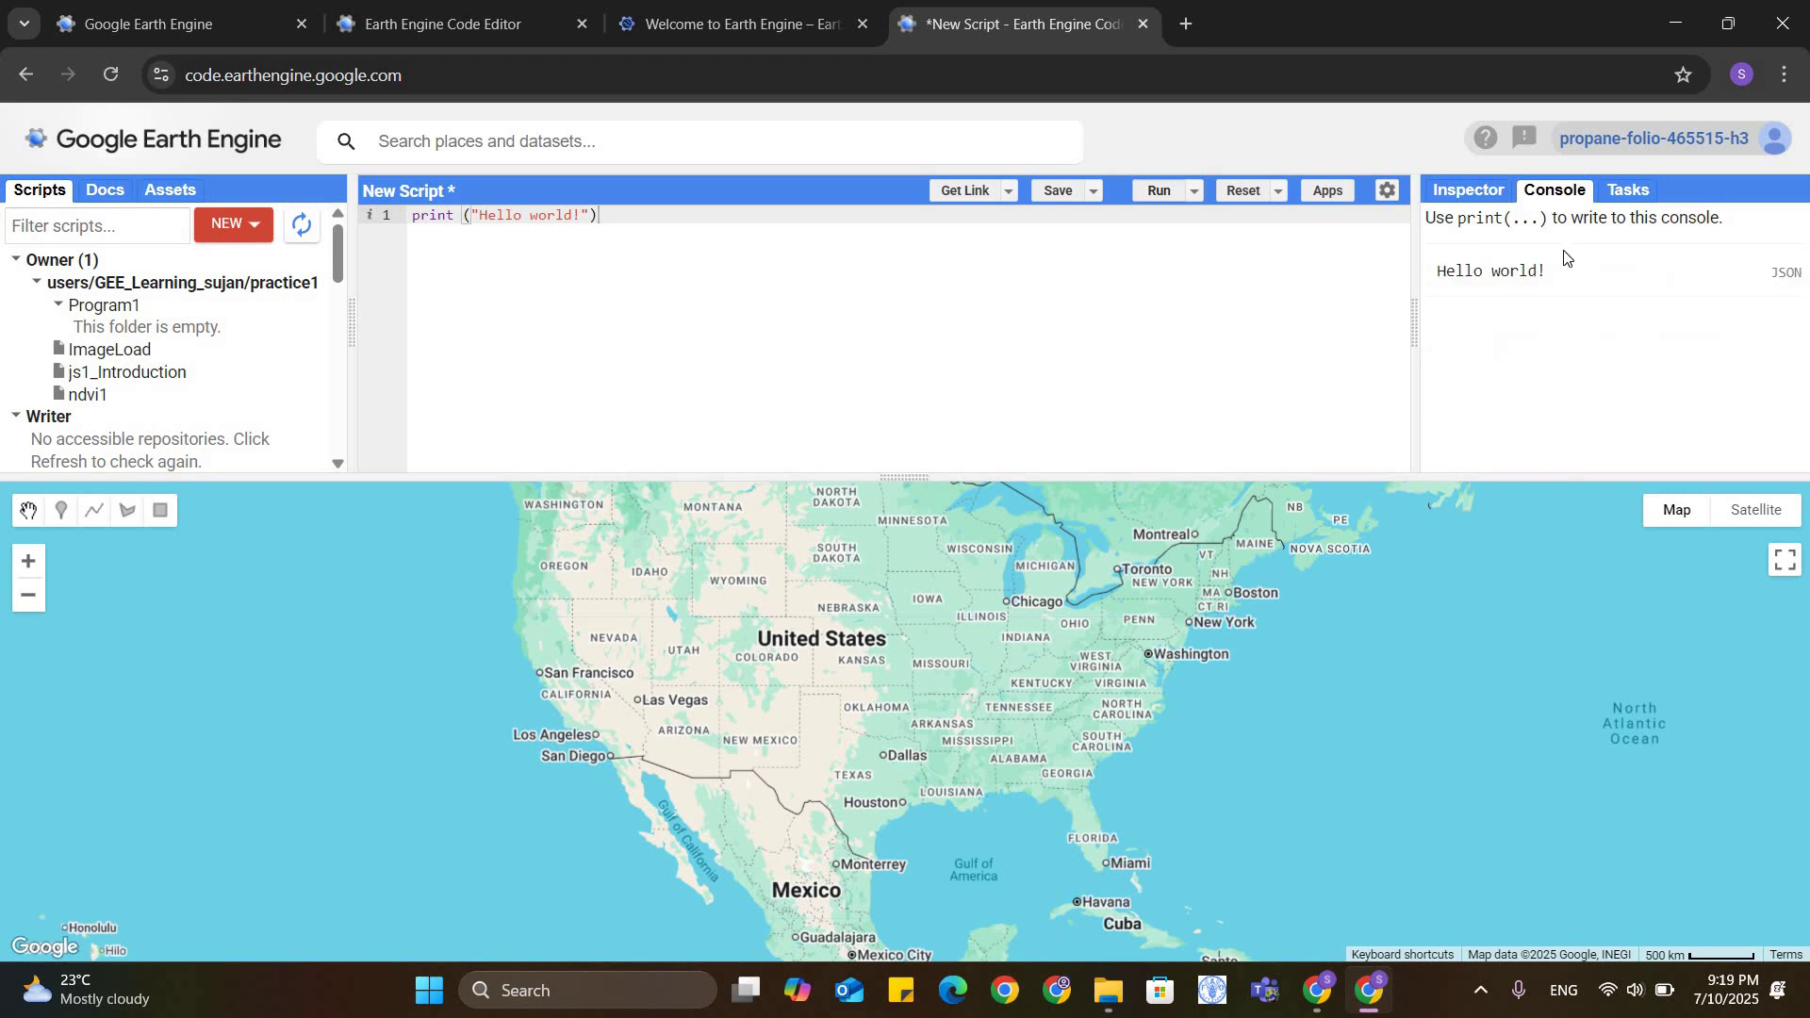
left_click_drag(1548, 272, 1433, 272)
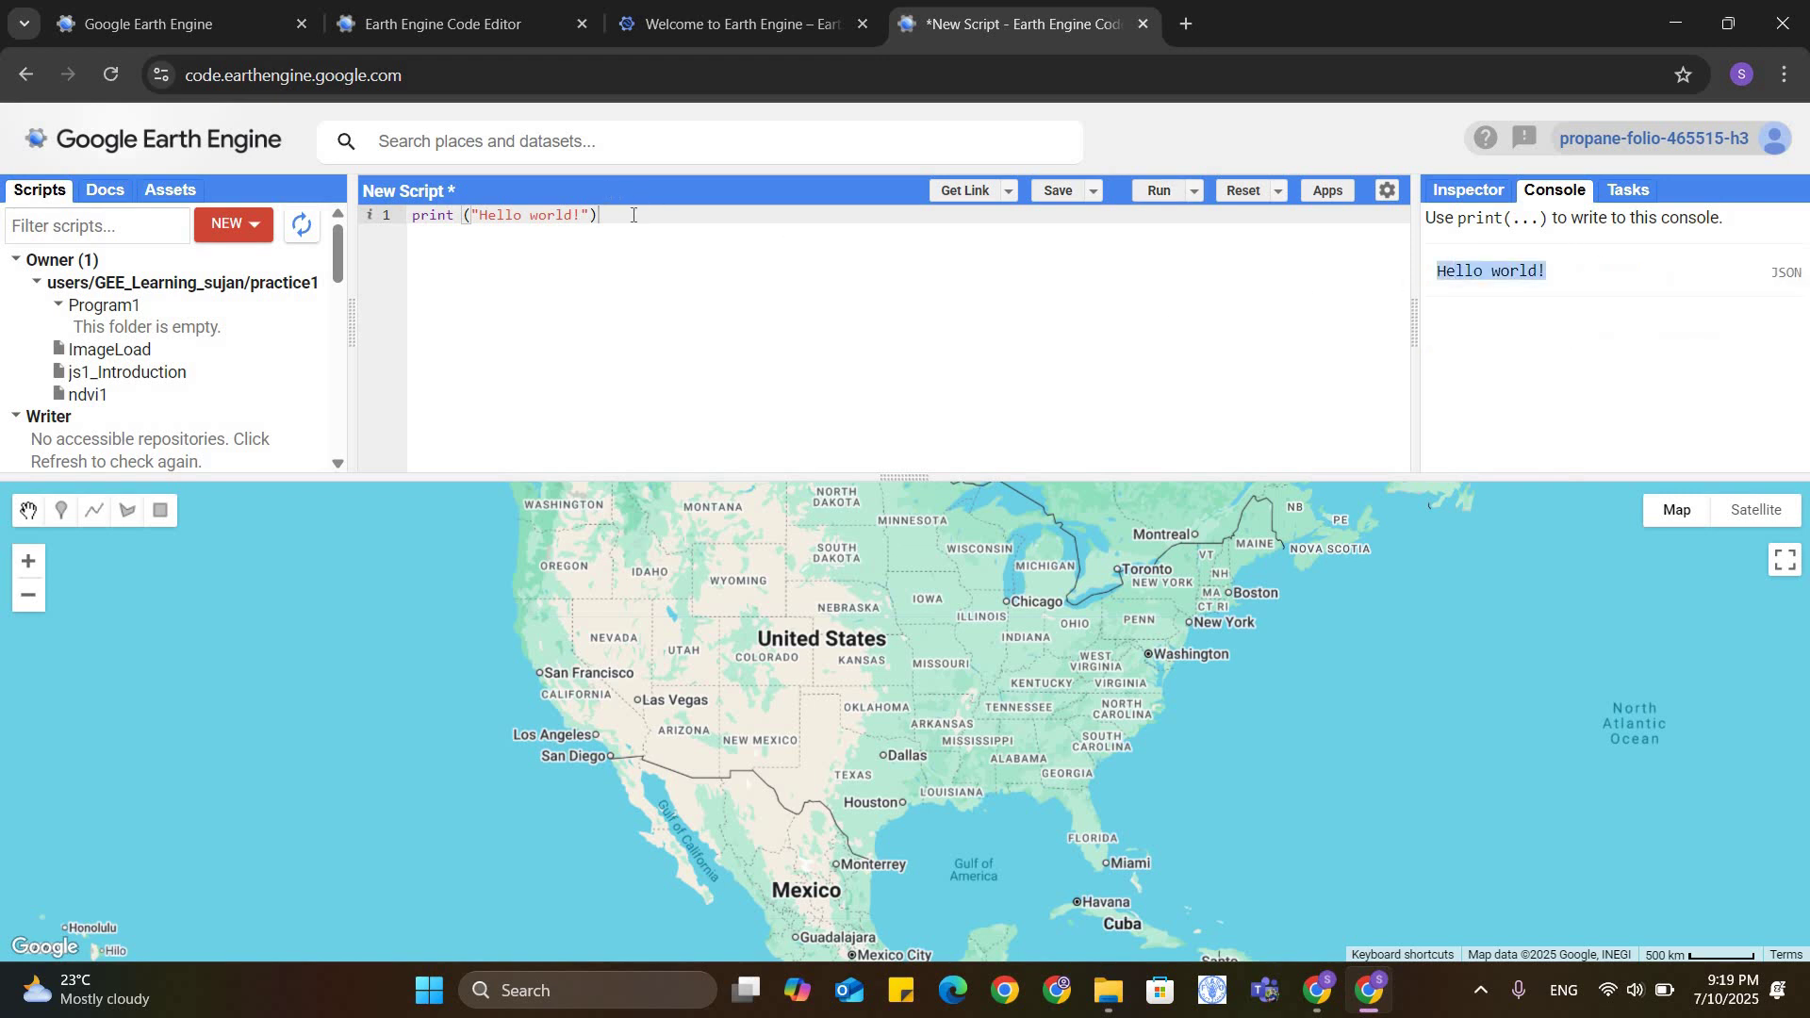
left_click(633, 215)
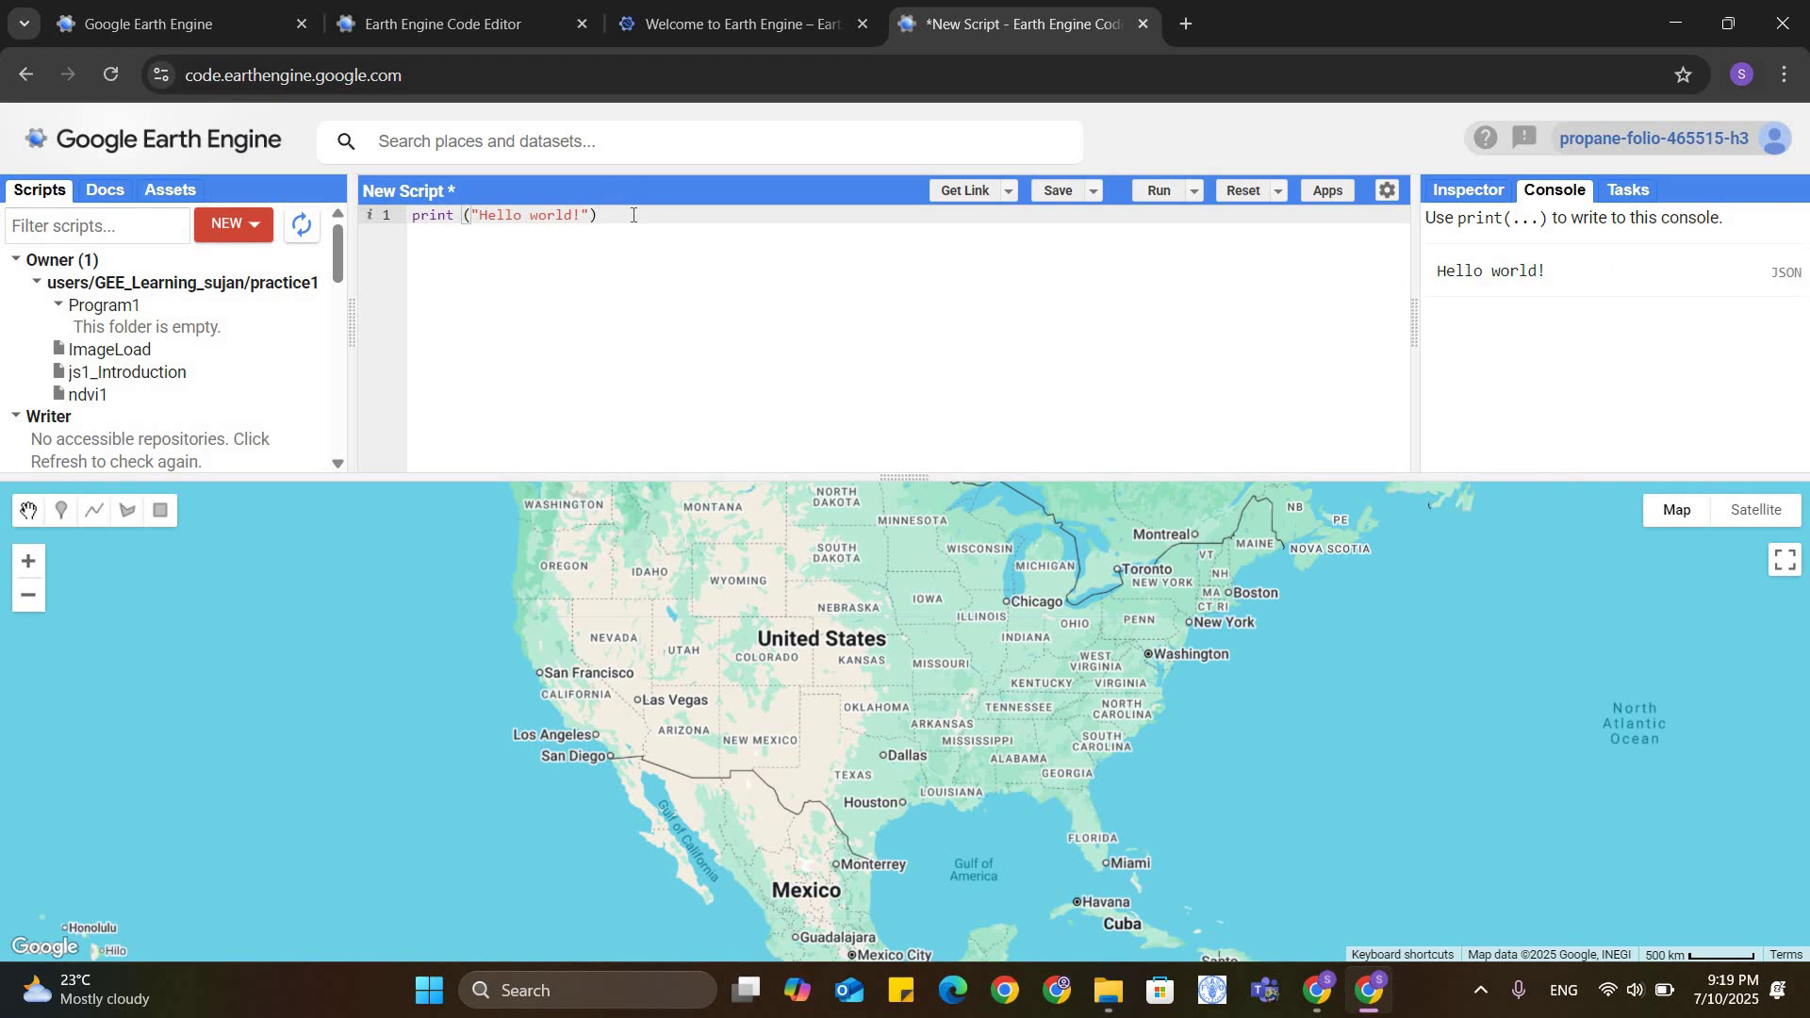